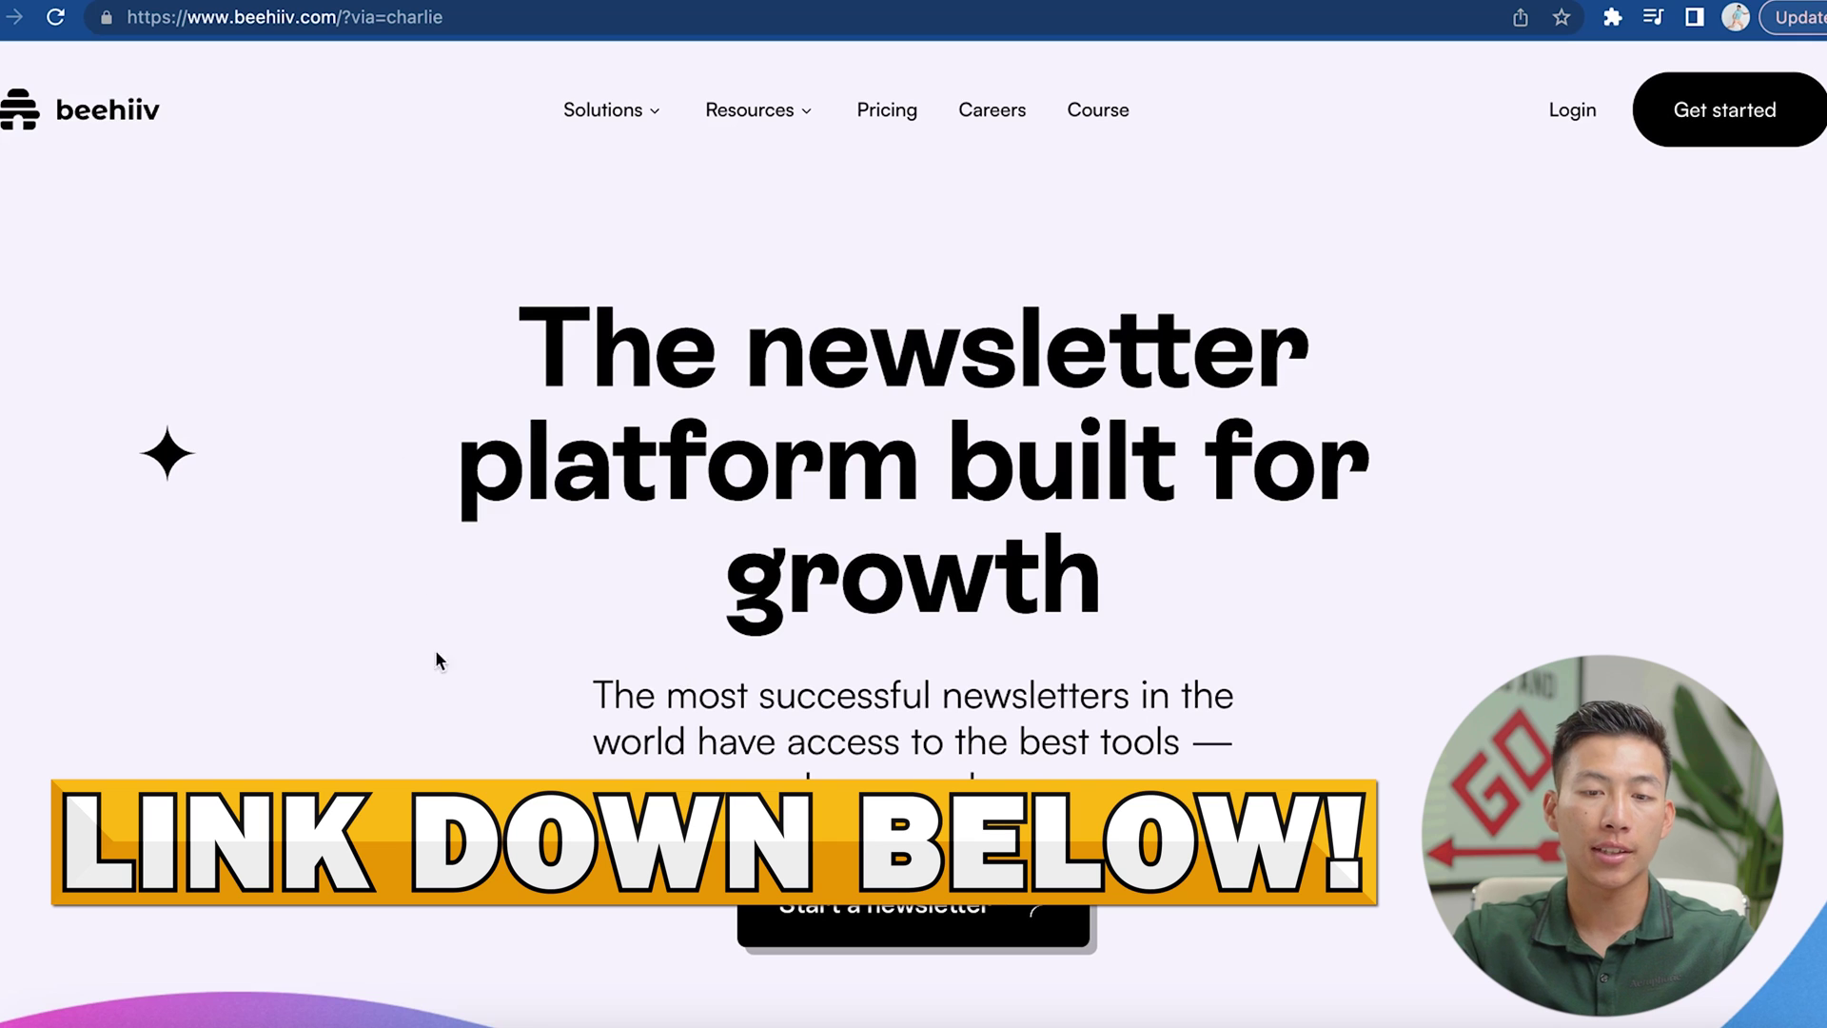
# - Browse the beehiiv homepage, then go to the Pricing page
pyautogui.scroll(-6, 443, 671)
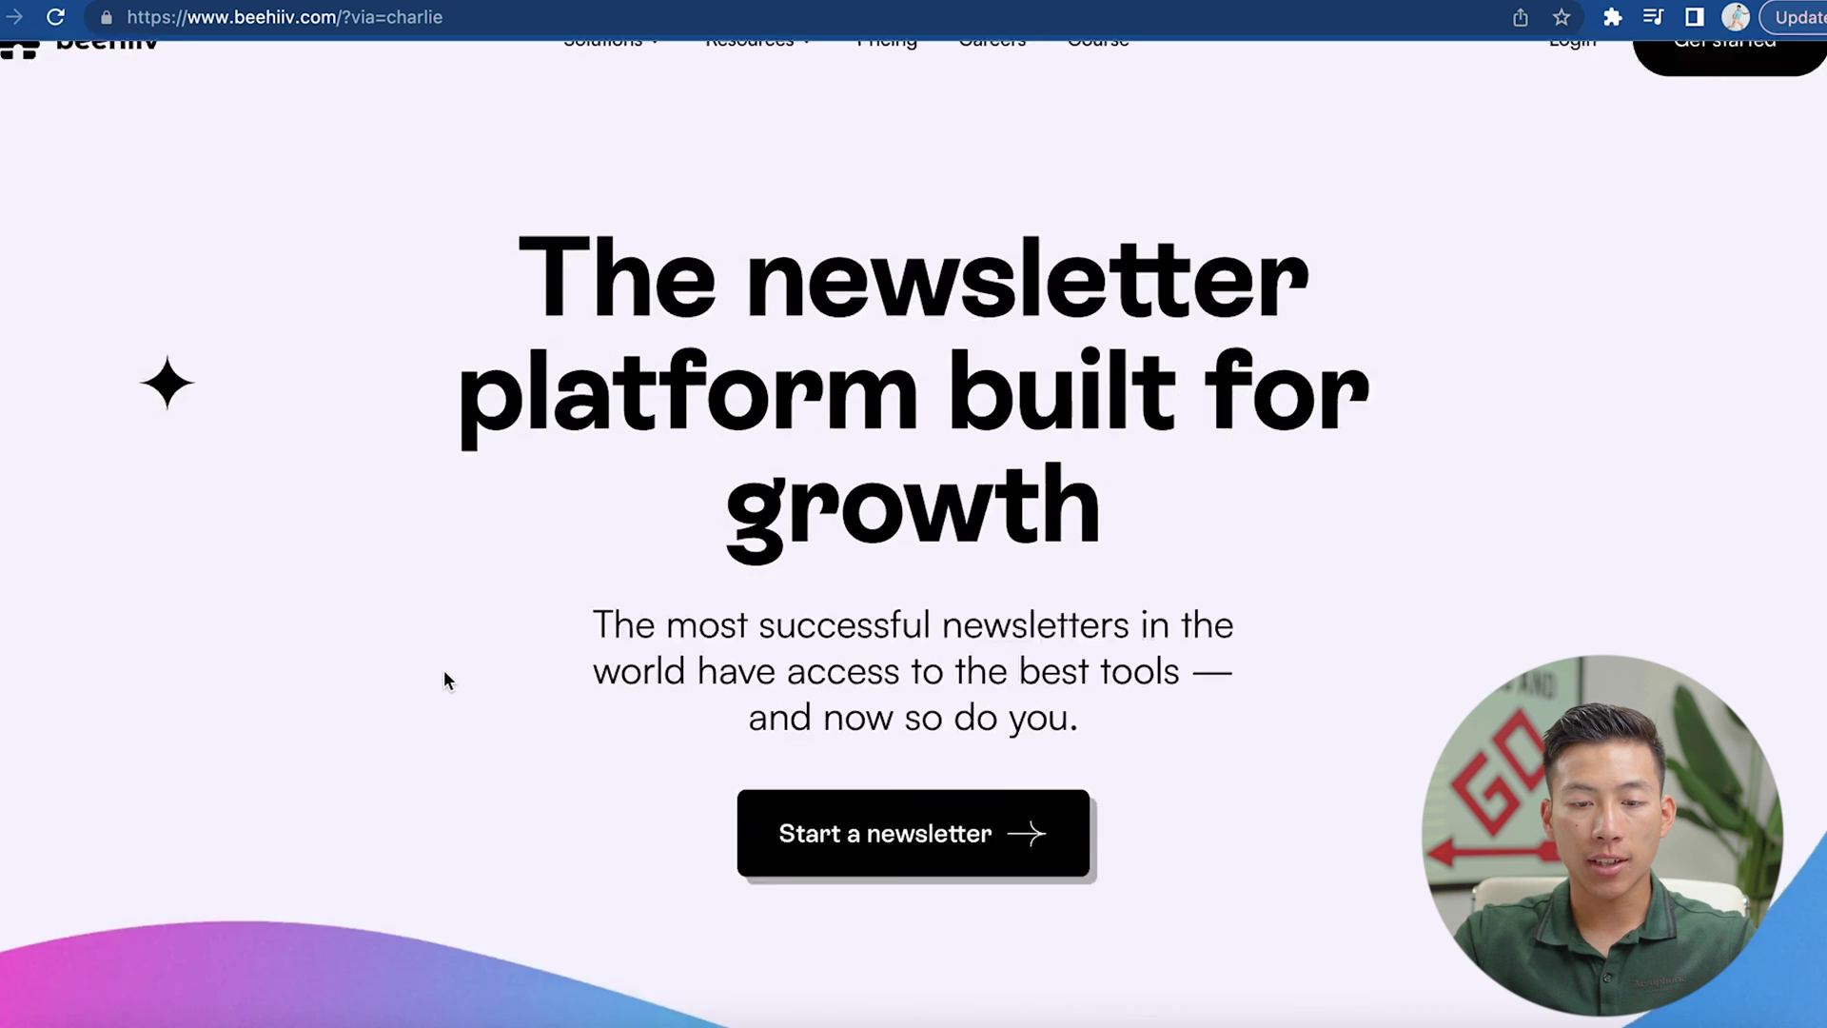
pyautogui.scroll(-12, 444, 671)
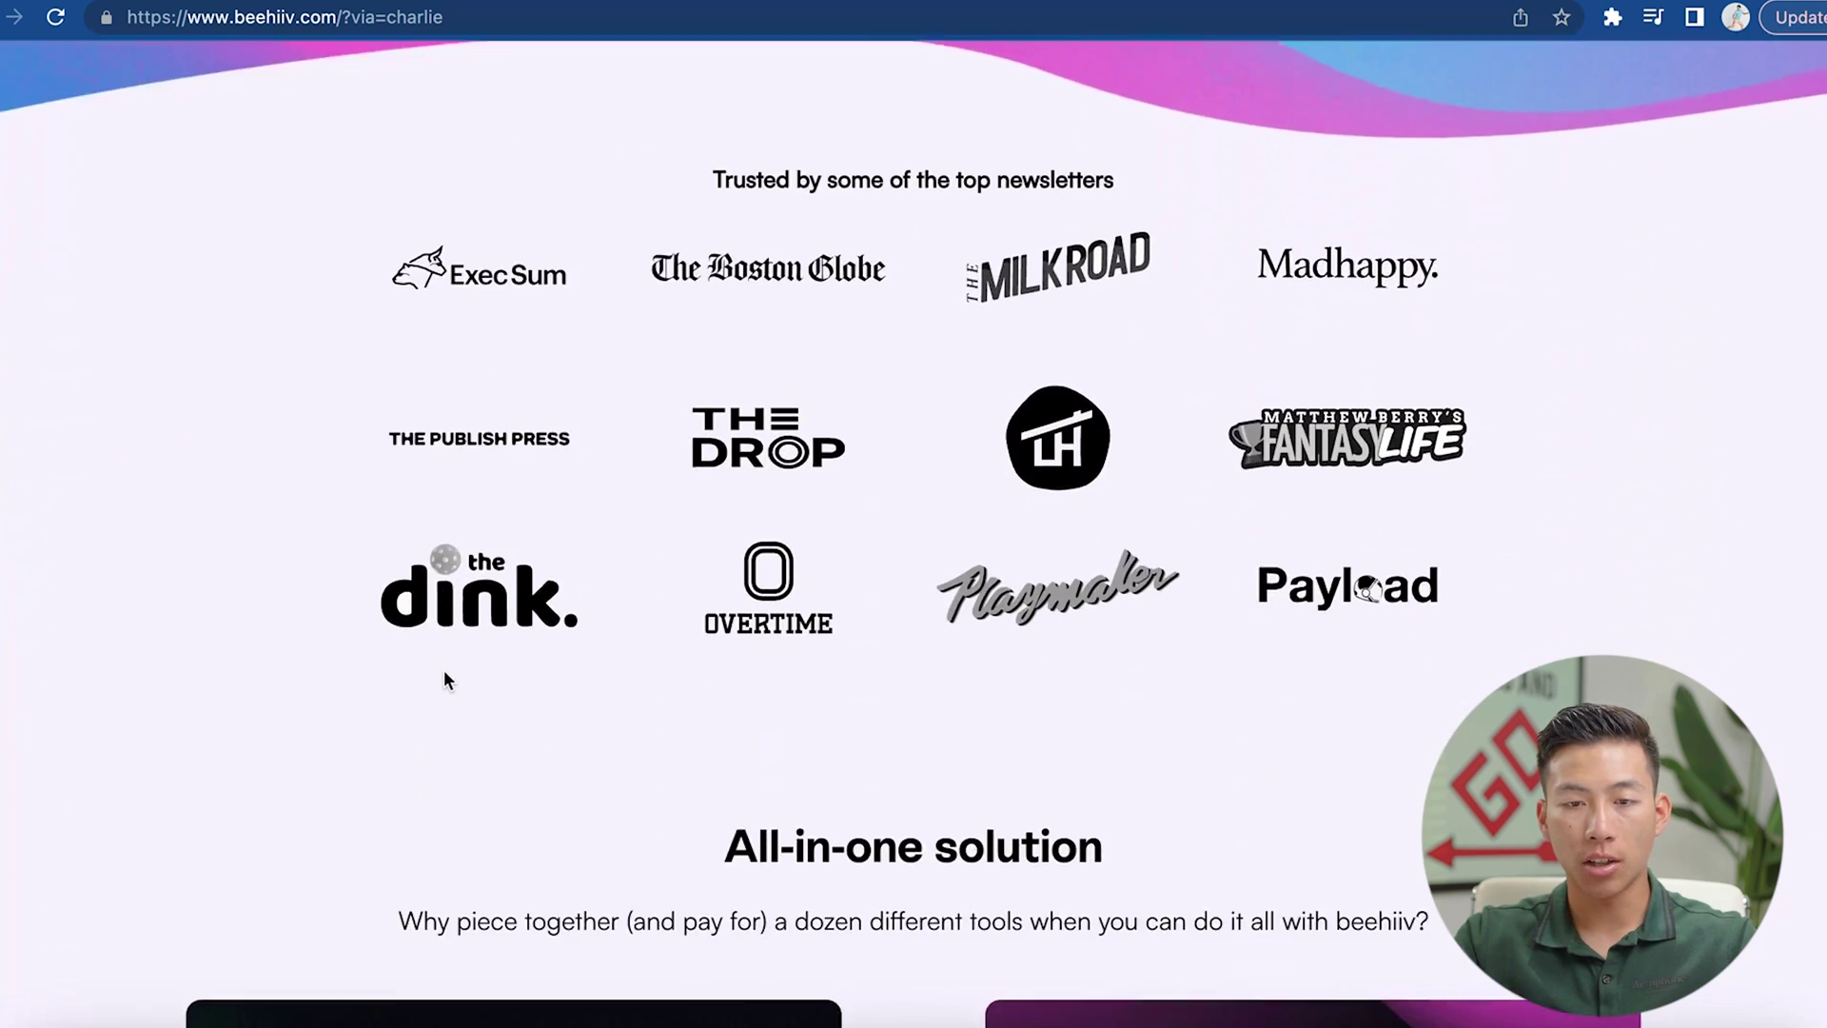
pyautogui.scroll(1, 444, 673)
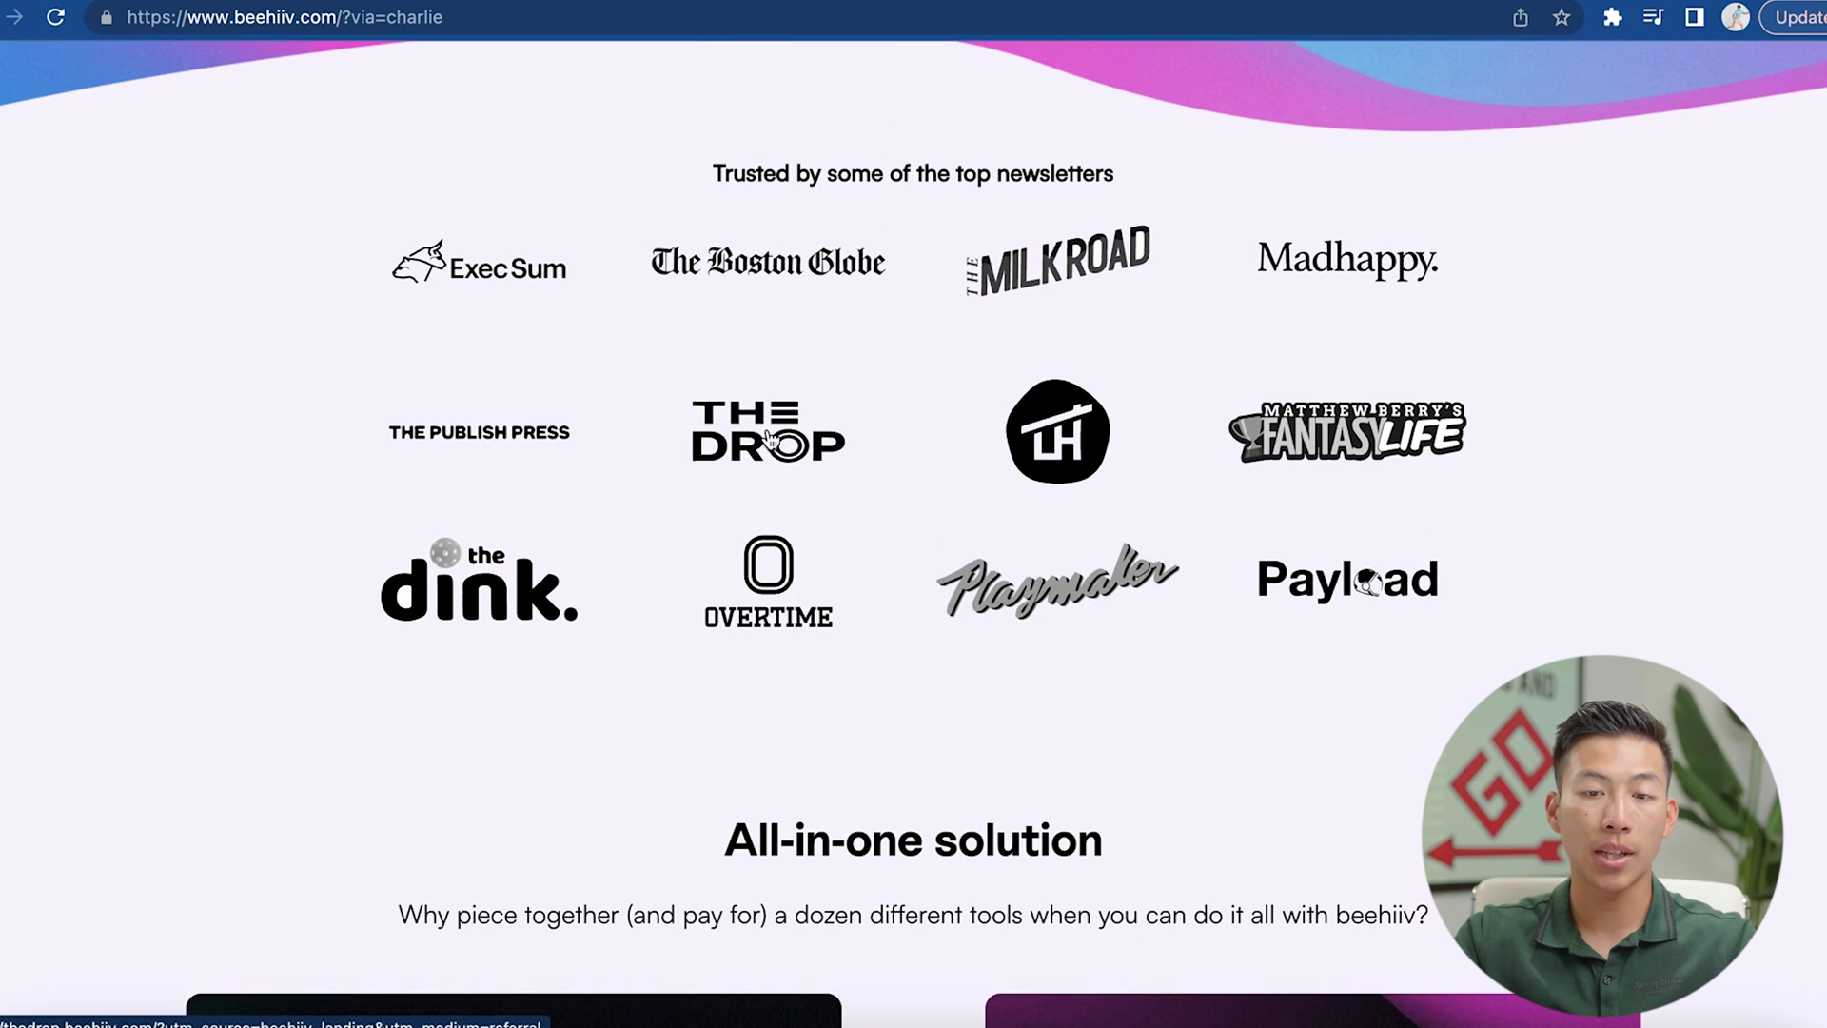
pyautogui.scroll(-18, 887, 495)
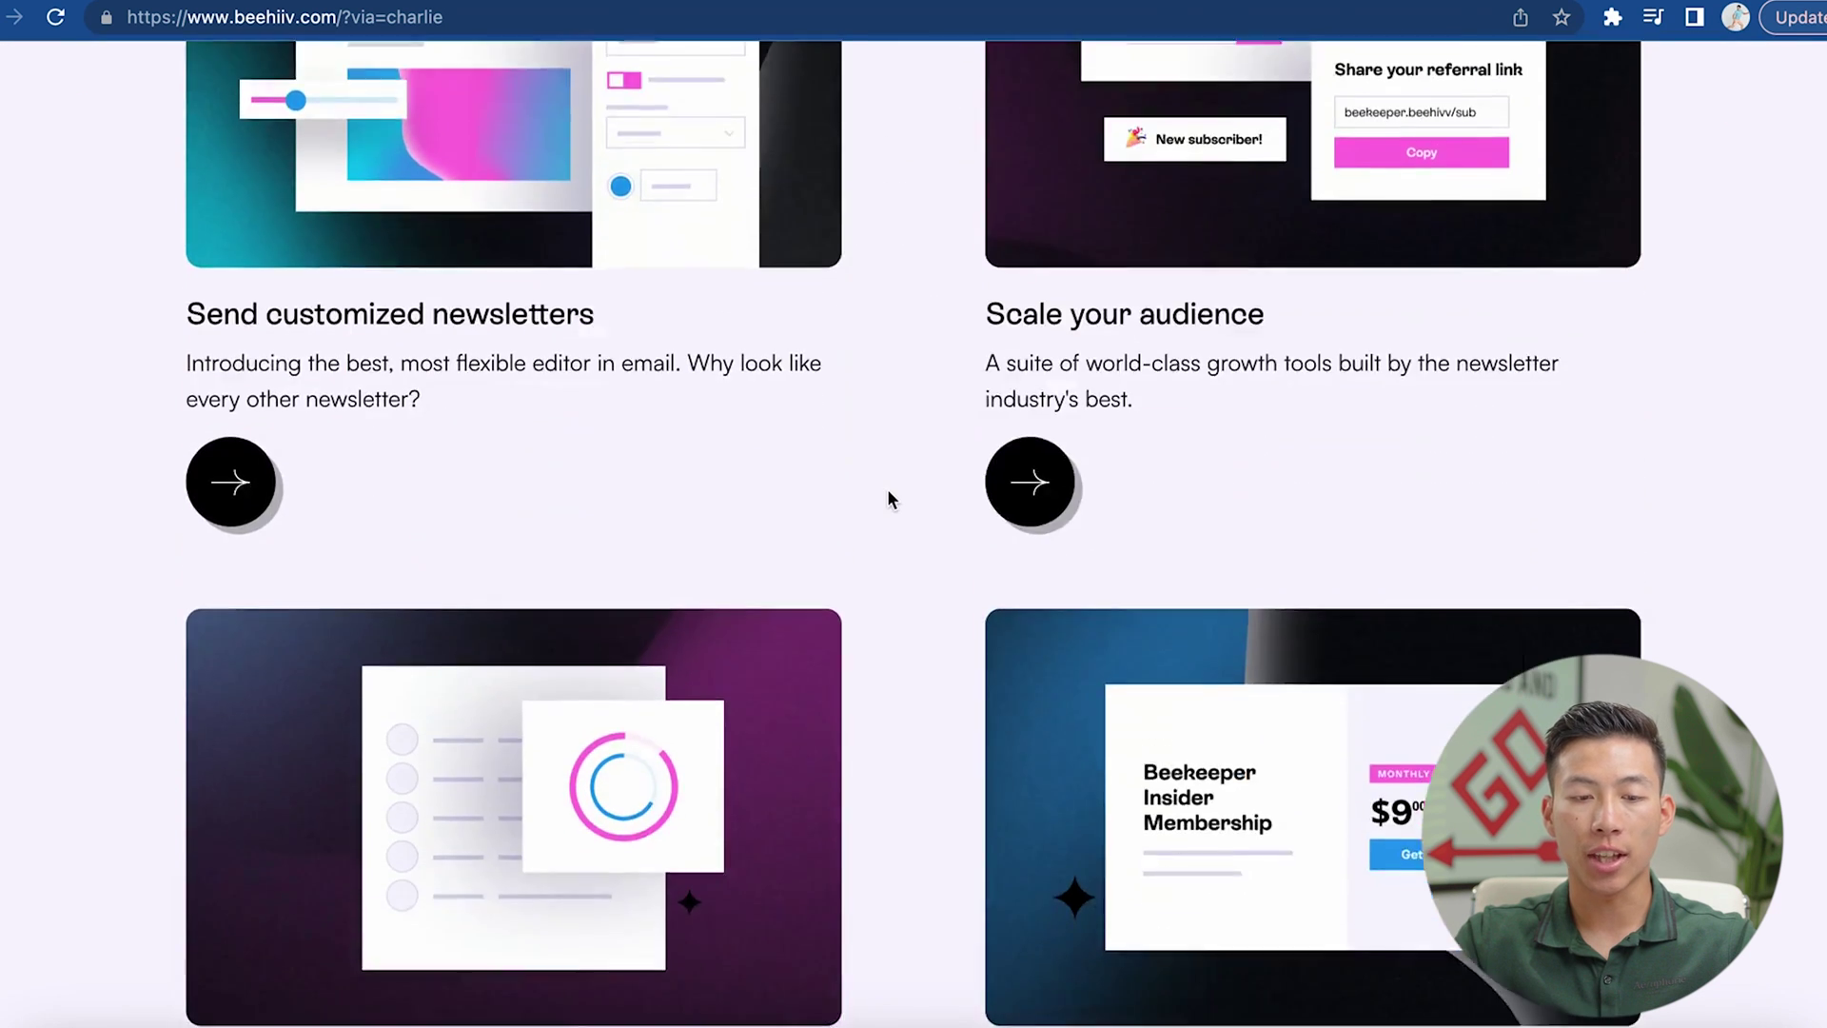
pyautogui.scroll(-4, 887, 488)
pyautogui.scroll(20, 887, 488)
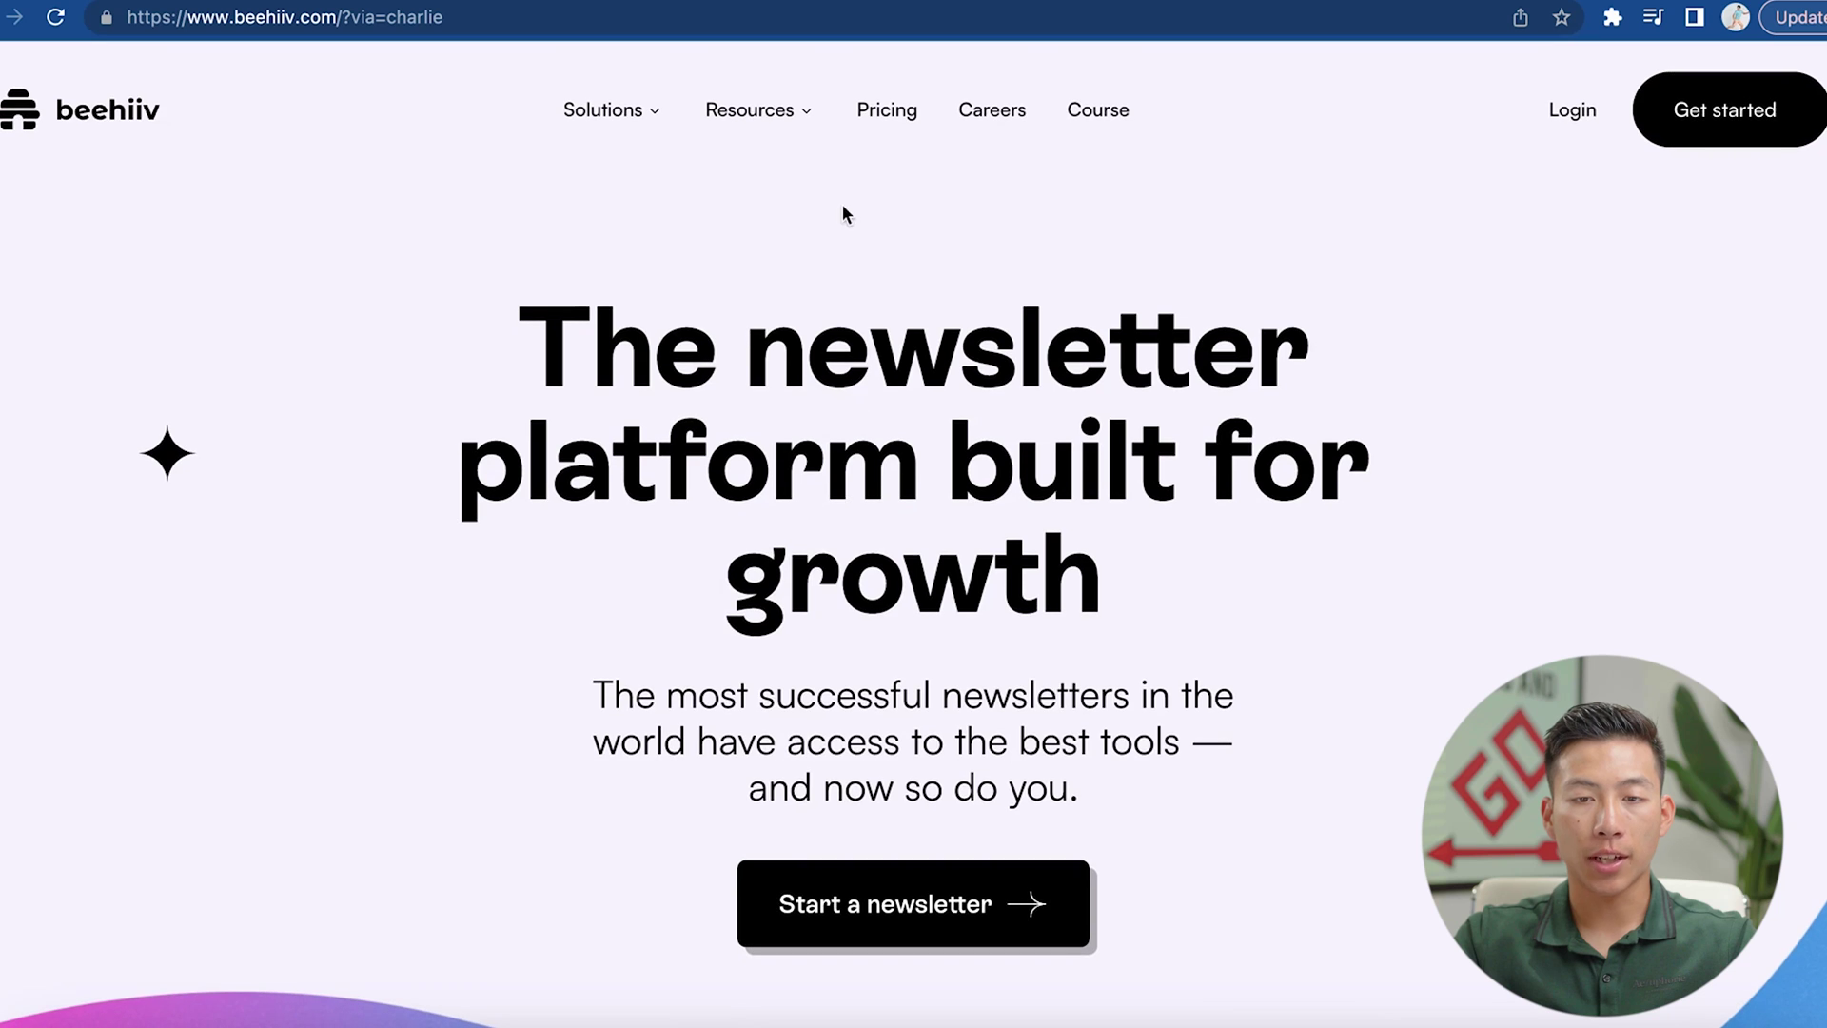
pyautogui.click(890, 122)
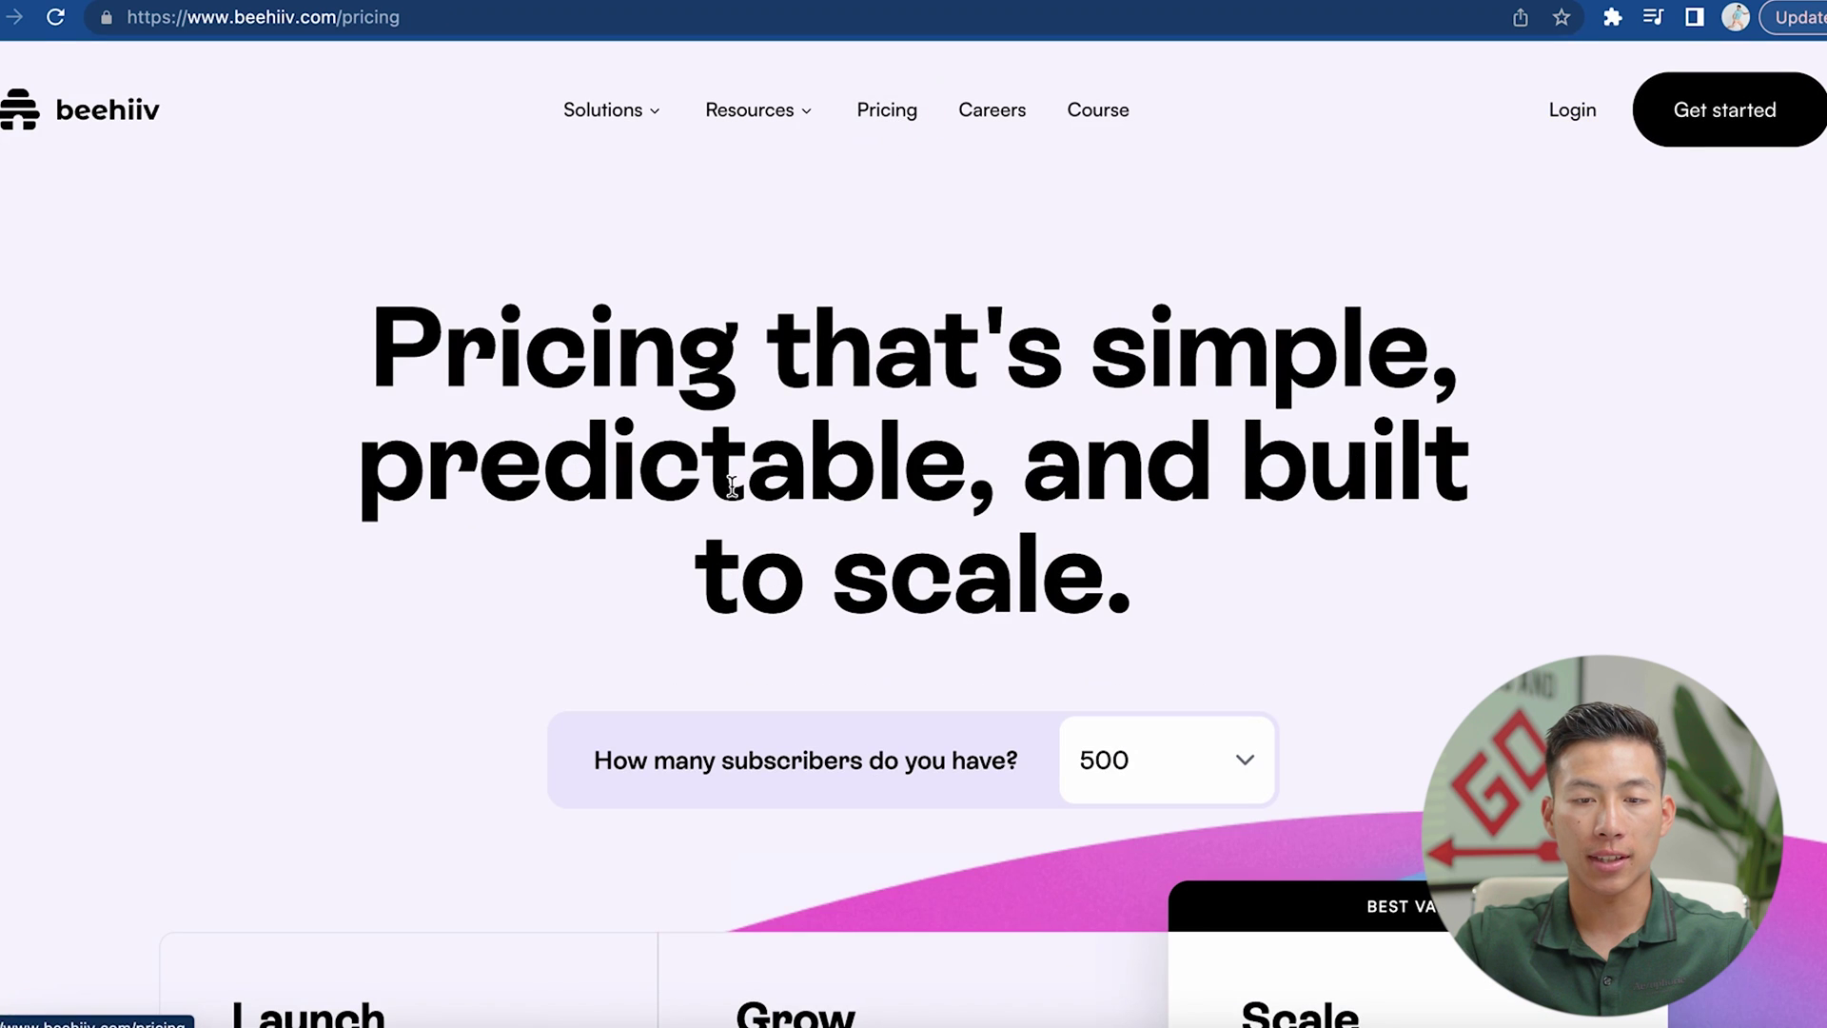
# - Review Launch (free), Grow ($42) and Scale ($84) at 500 subscribers, plus the features table
pyautogui.scroll(-5, 731, 486)
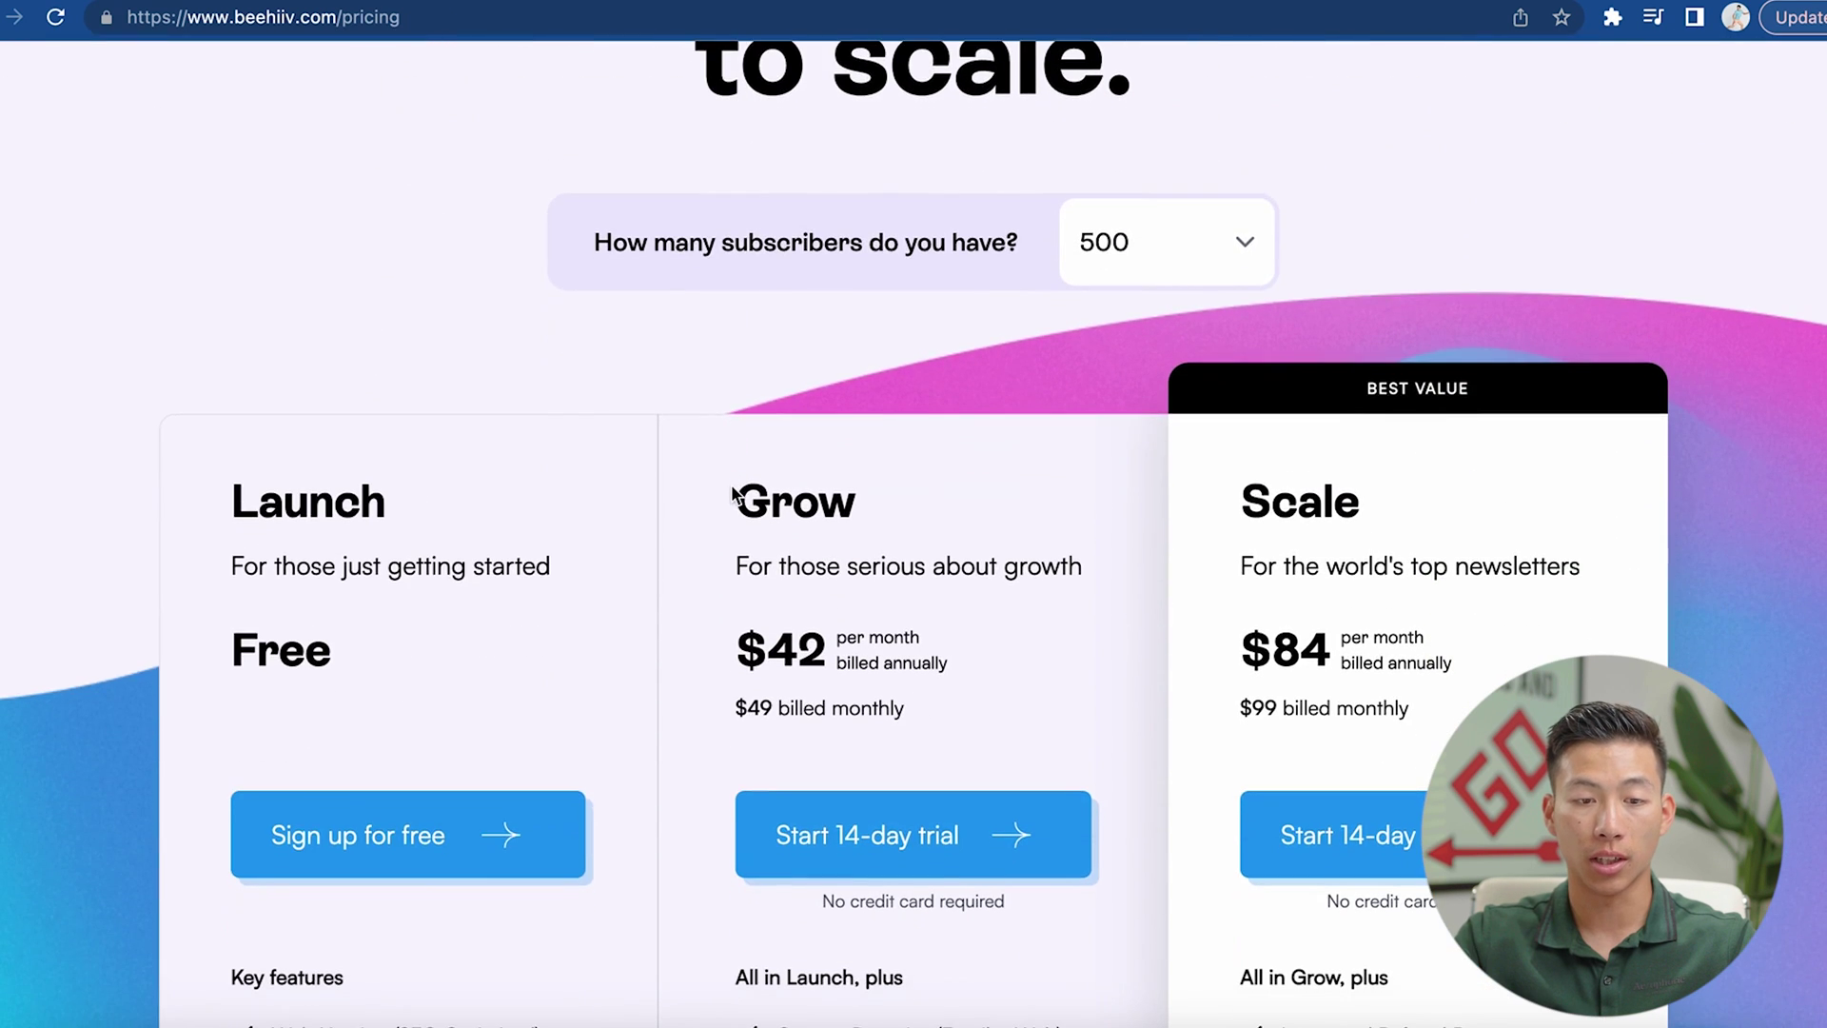
pyautogui.scroll(-4, 677, 595)
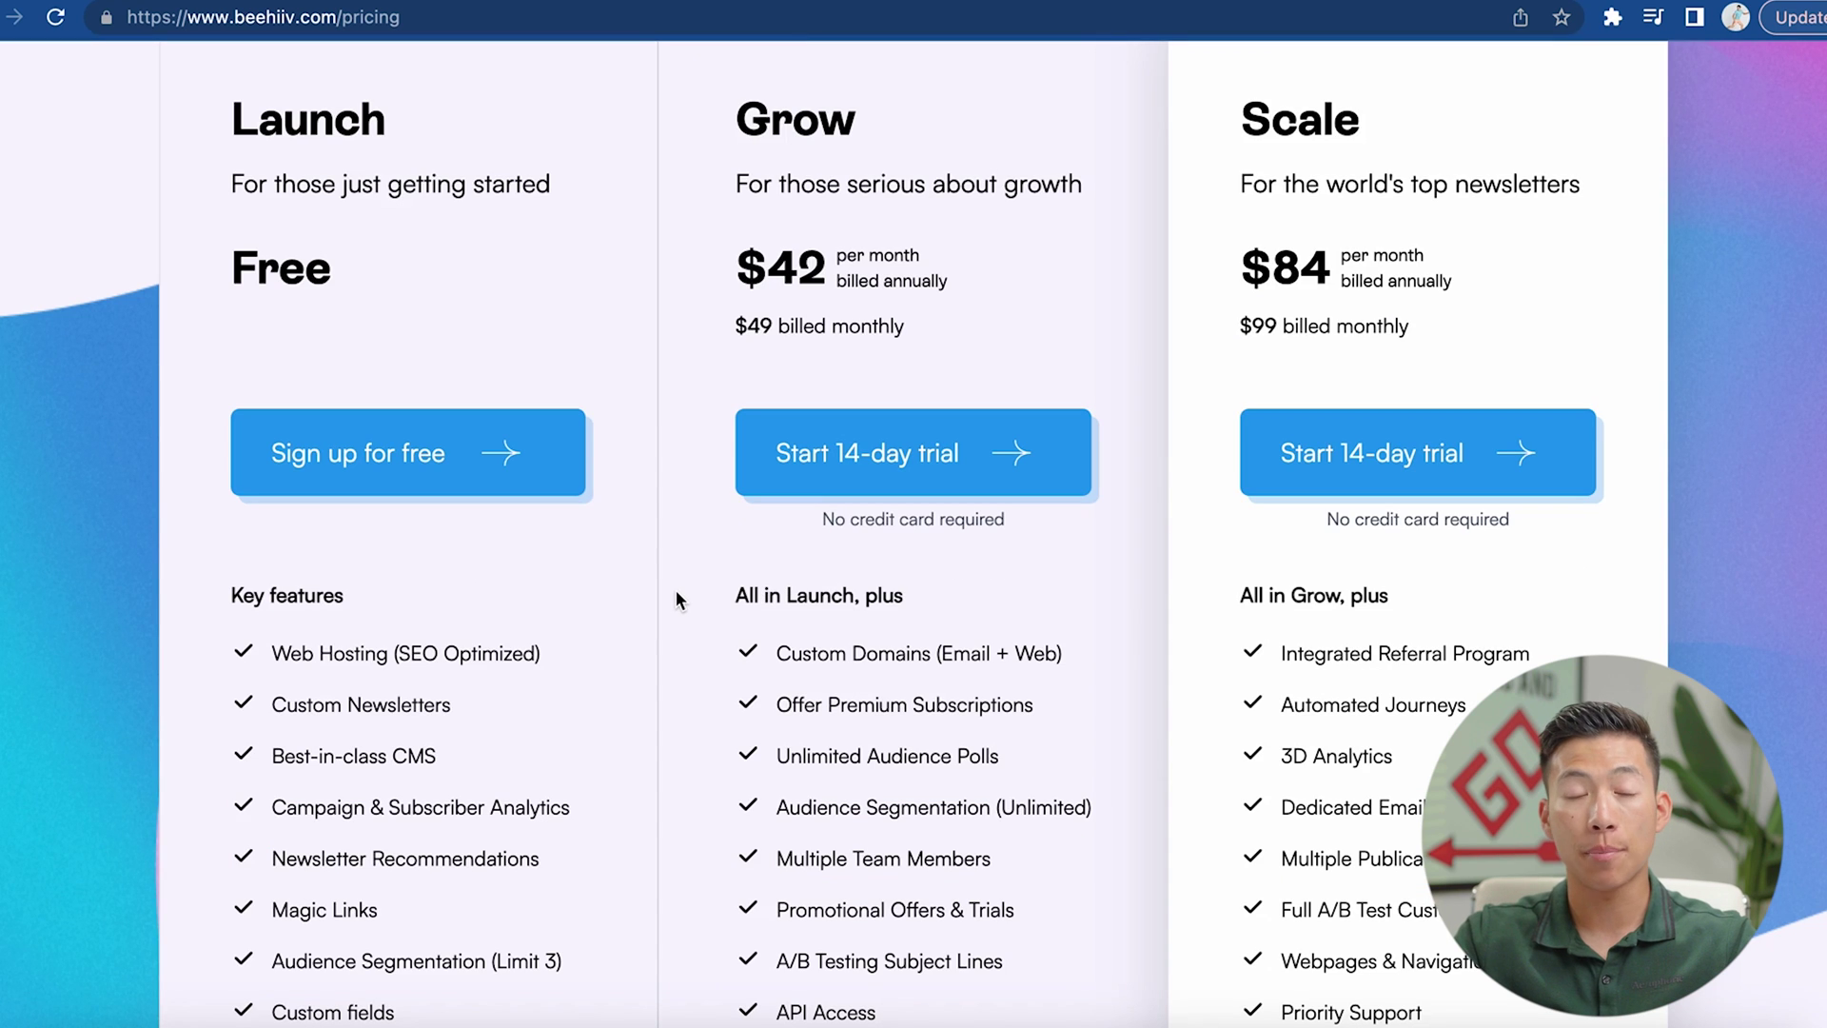
pyautogui.scroll(1, 676, 599)
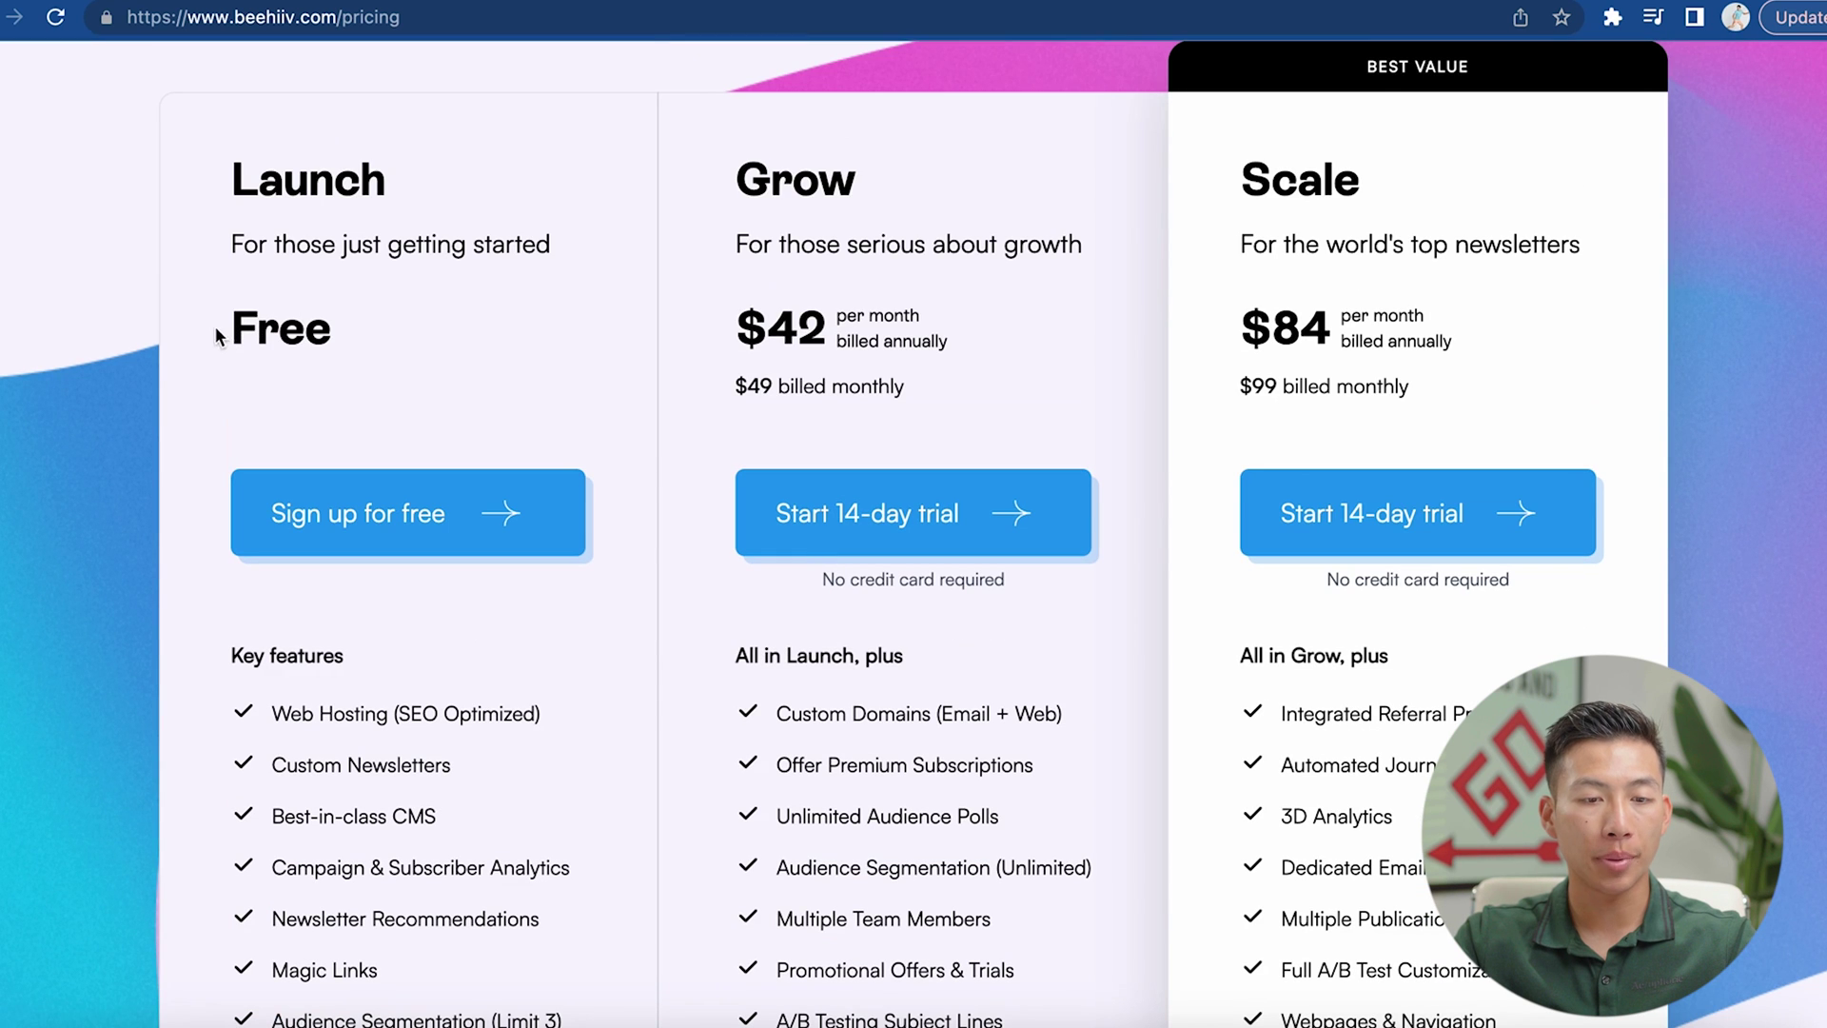
pyautogui.scroll(-4, 559, 425)
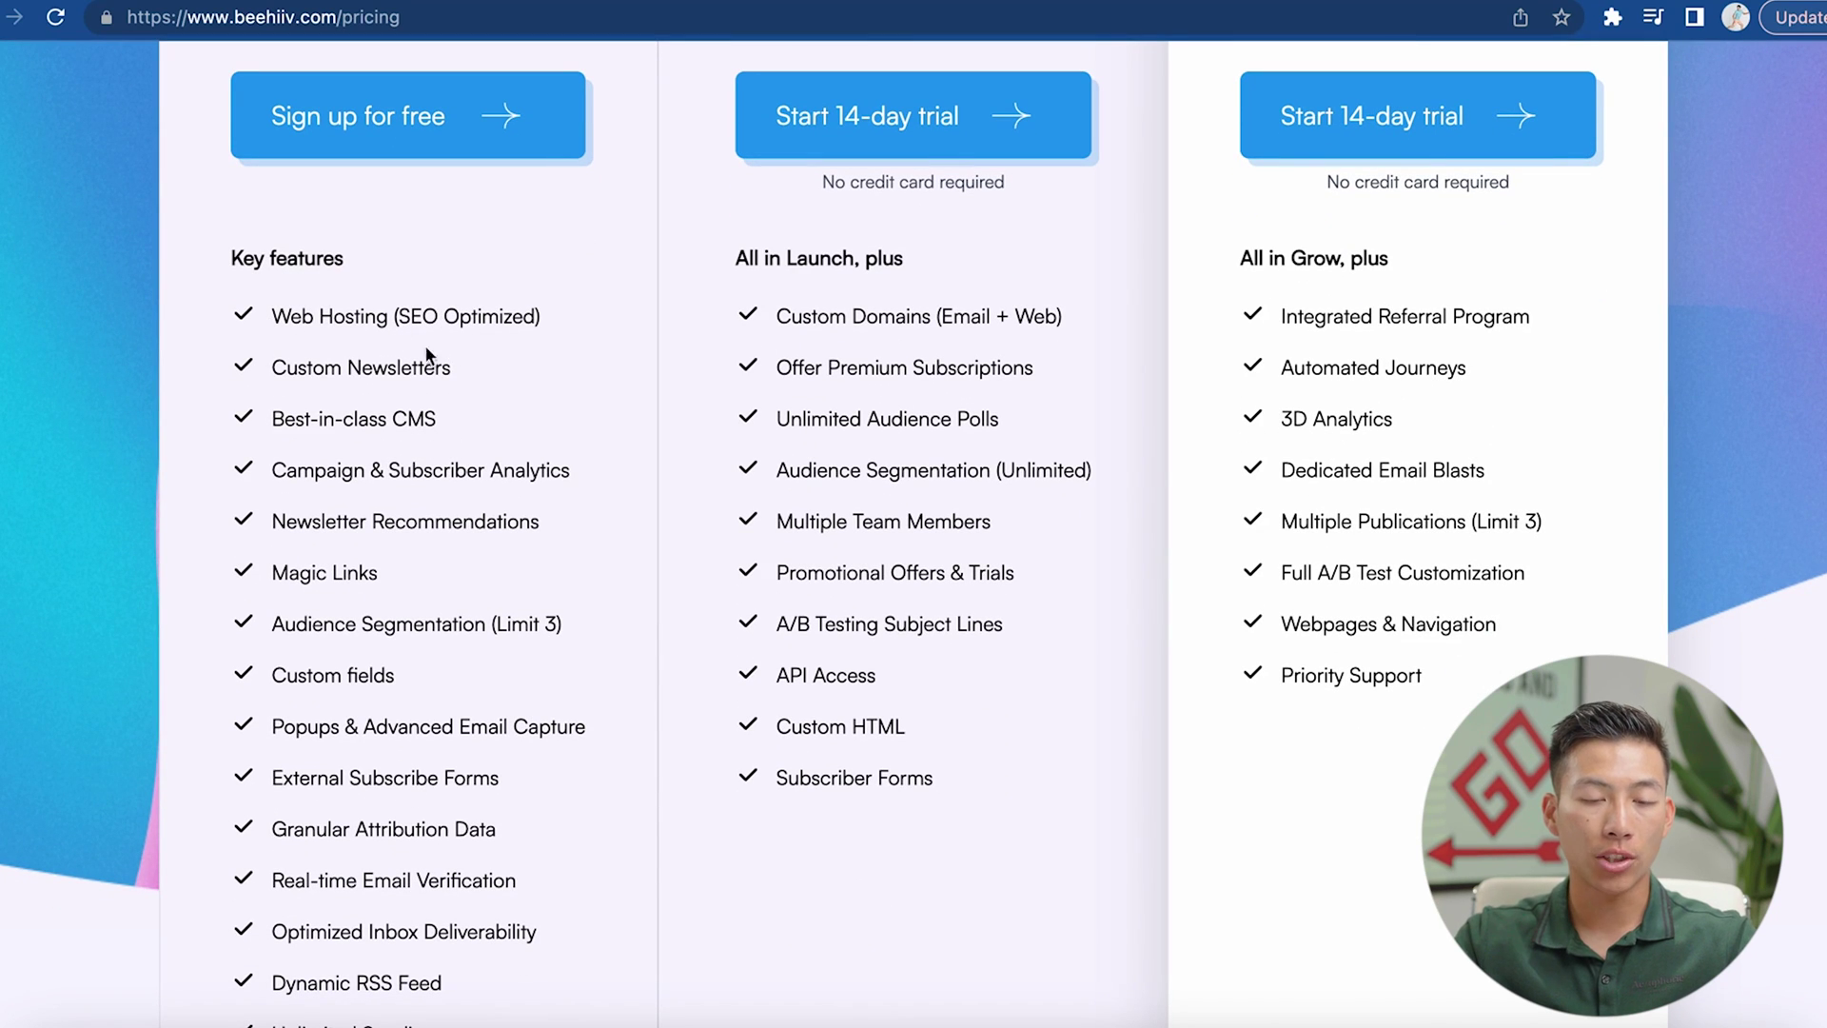
pyautogui.scroll(-1, 546, 414)
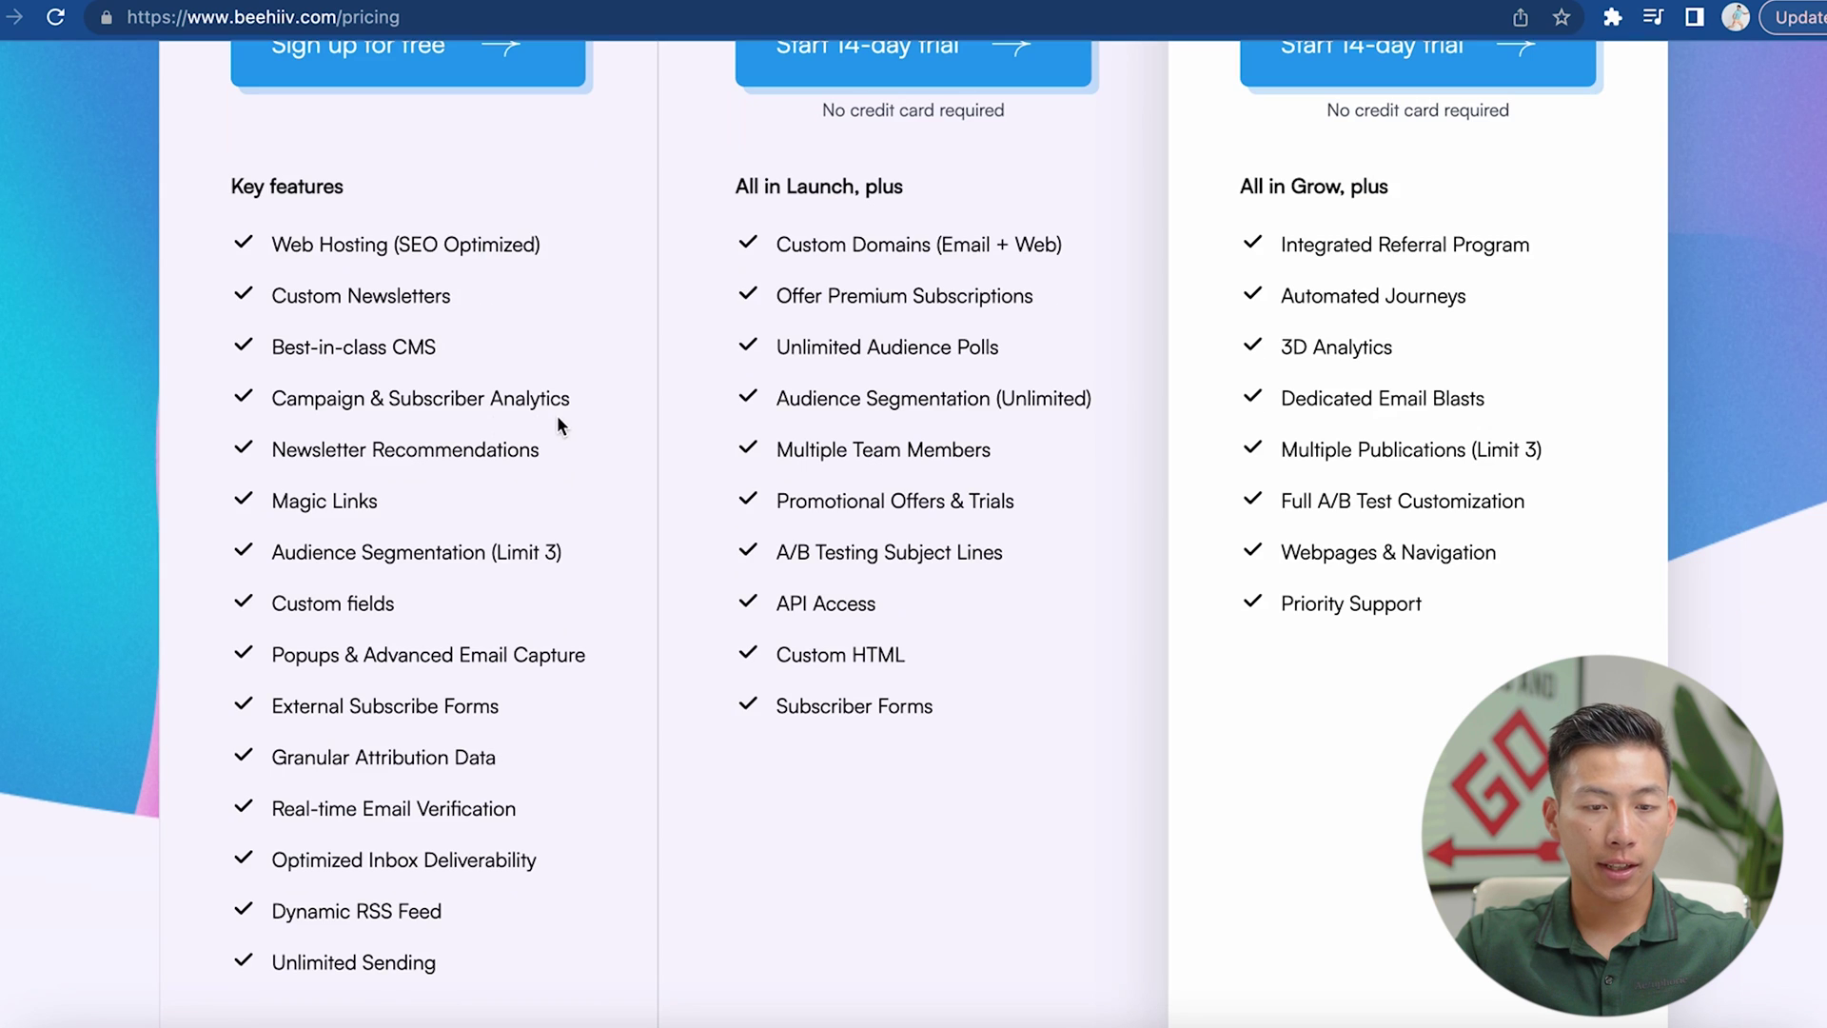
pyautogui.scroll(-1, 442, 534)
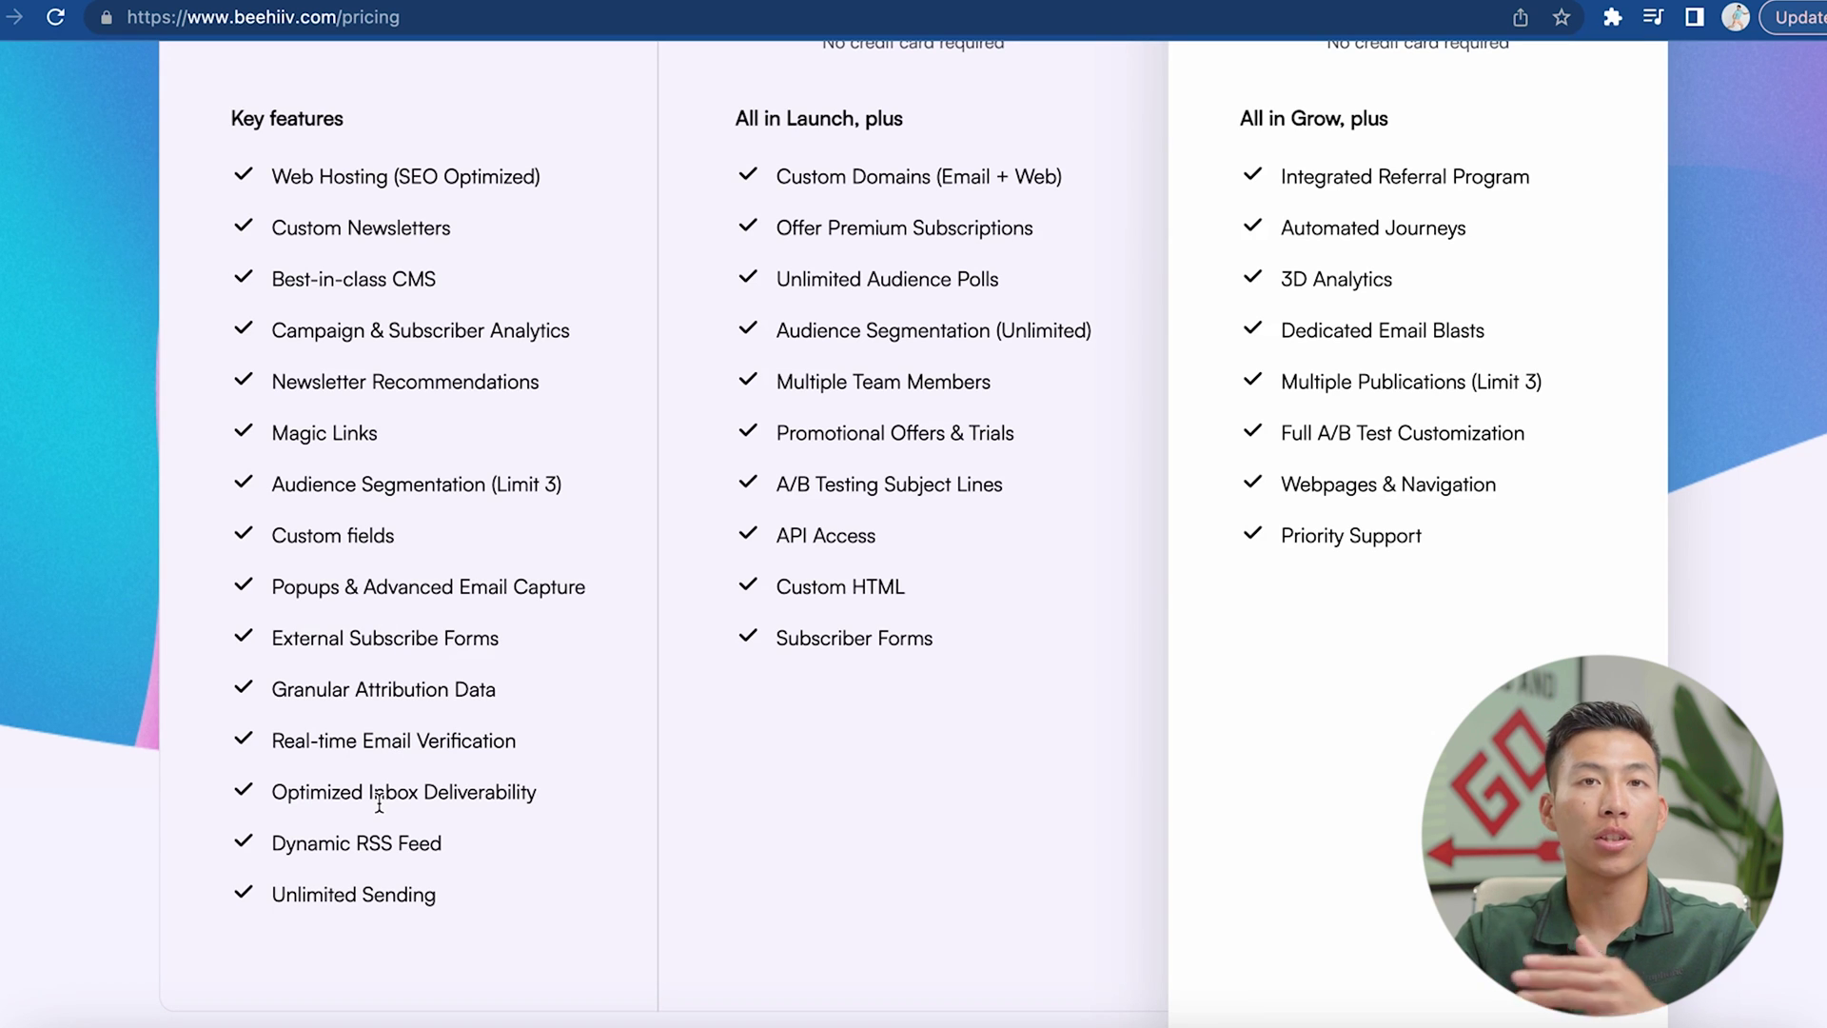
pyautogui.scroll(-15, 379, 804)
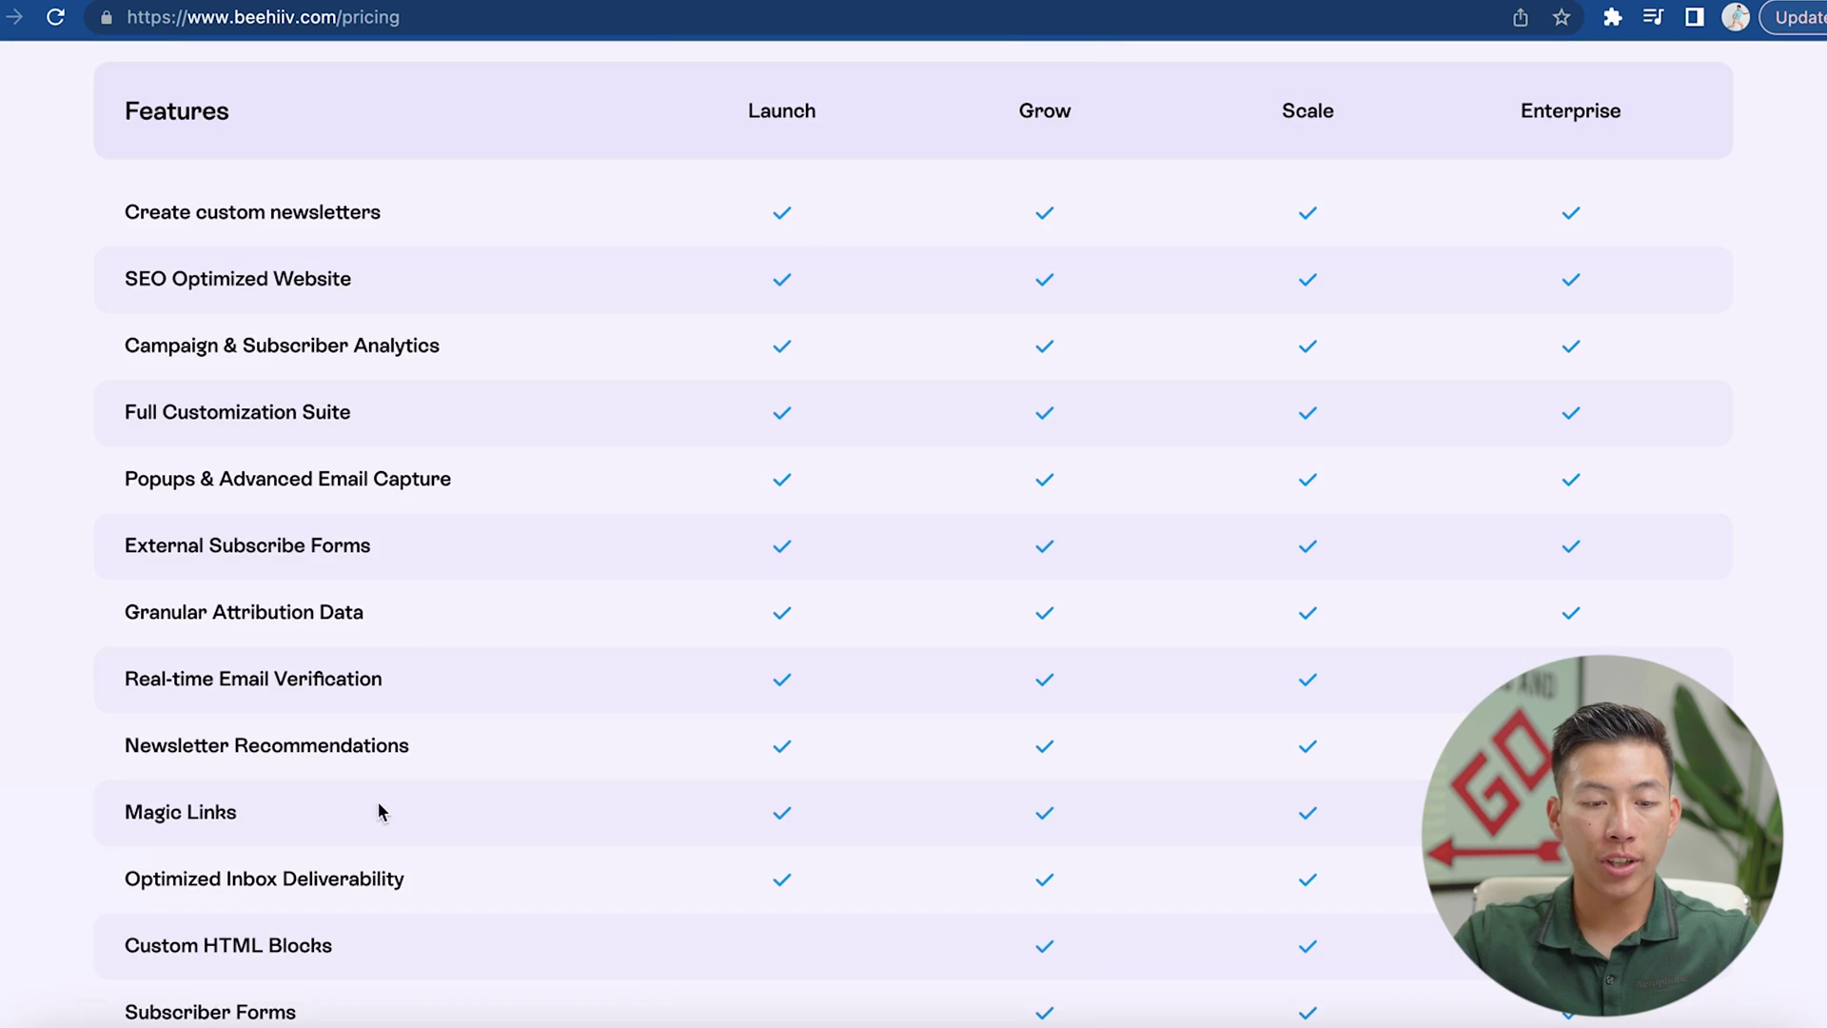
pyautogui.scroll(-2, 511, 801)
pyautogui.scroll(-5, 514, 802)
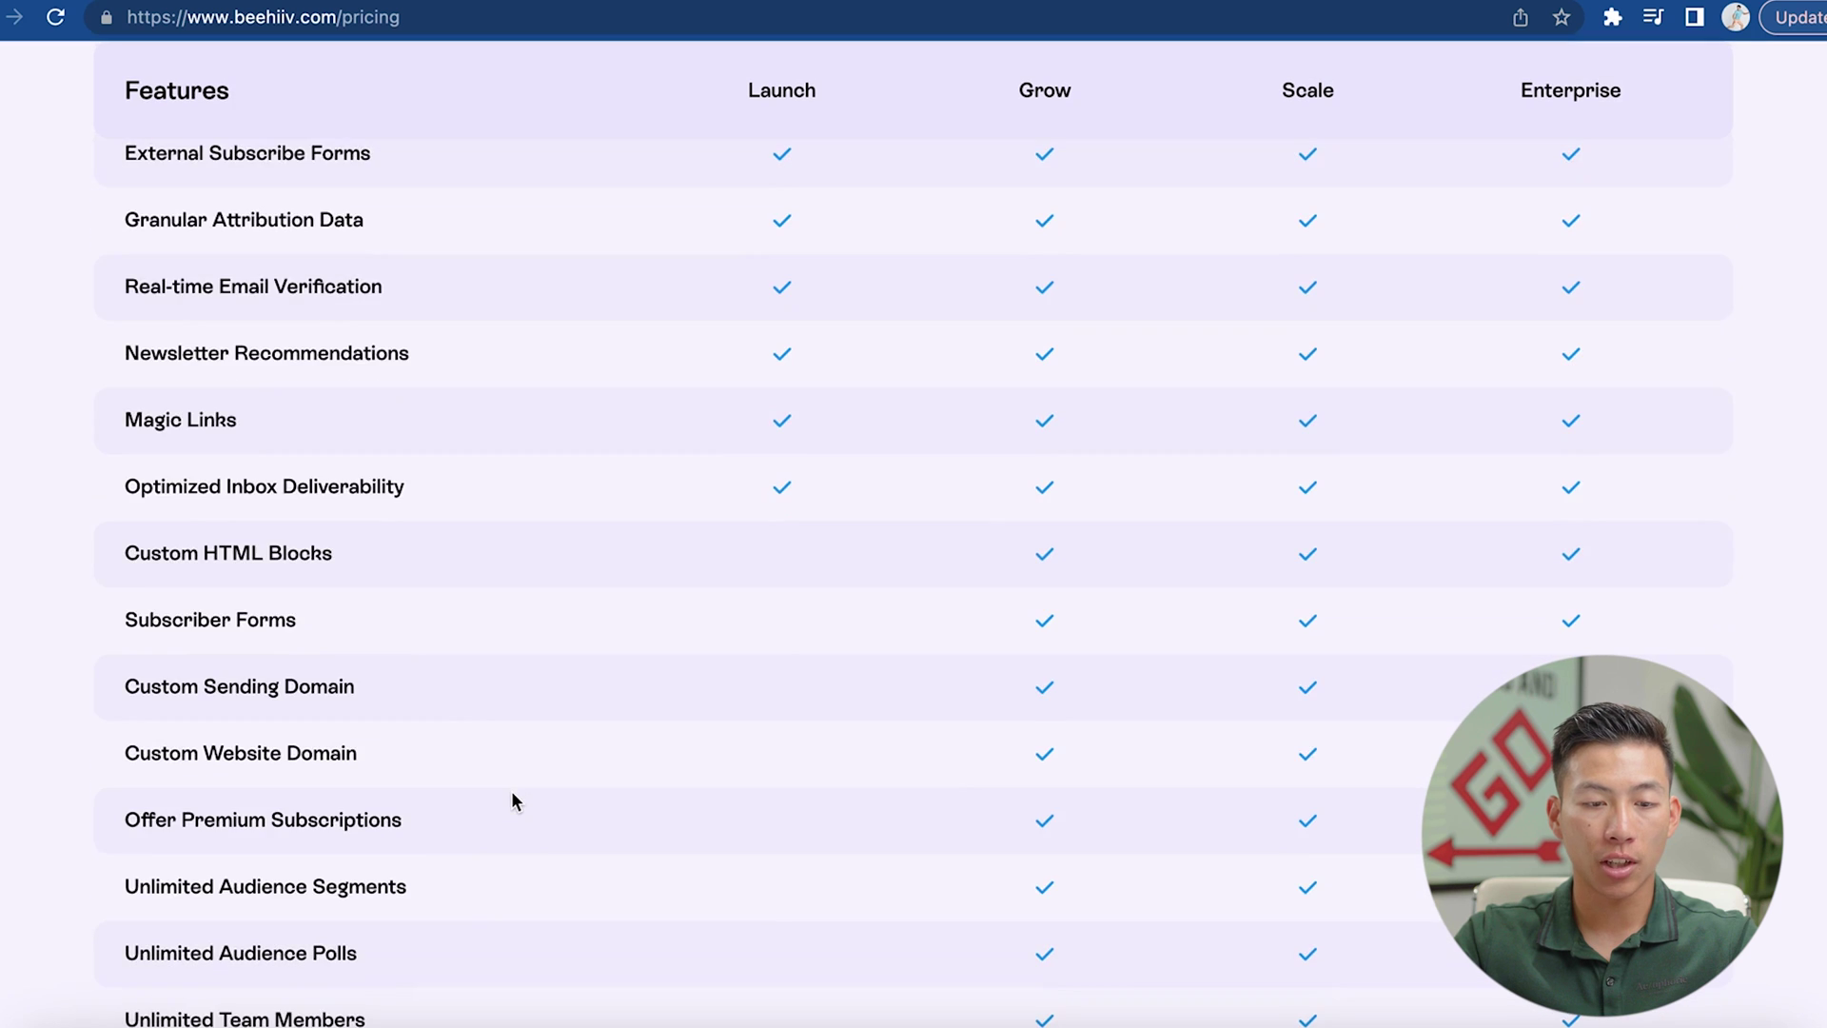
pyautogui.scroll(-6, 512, 800)
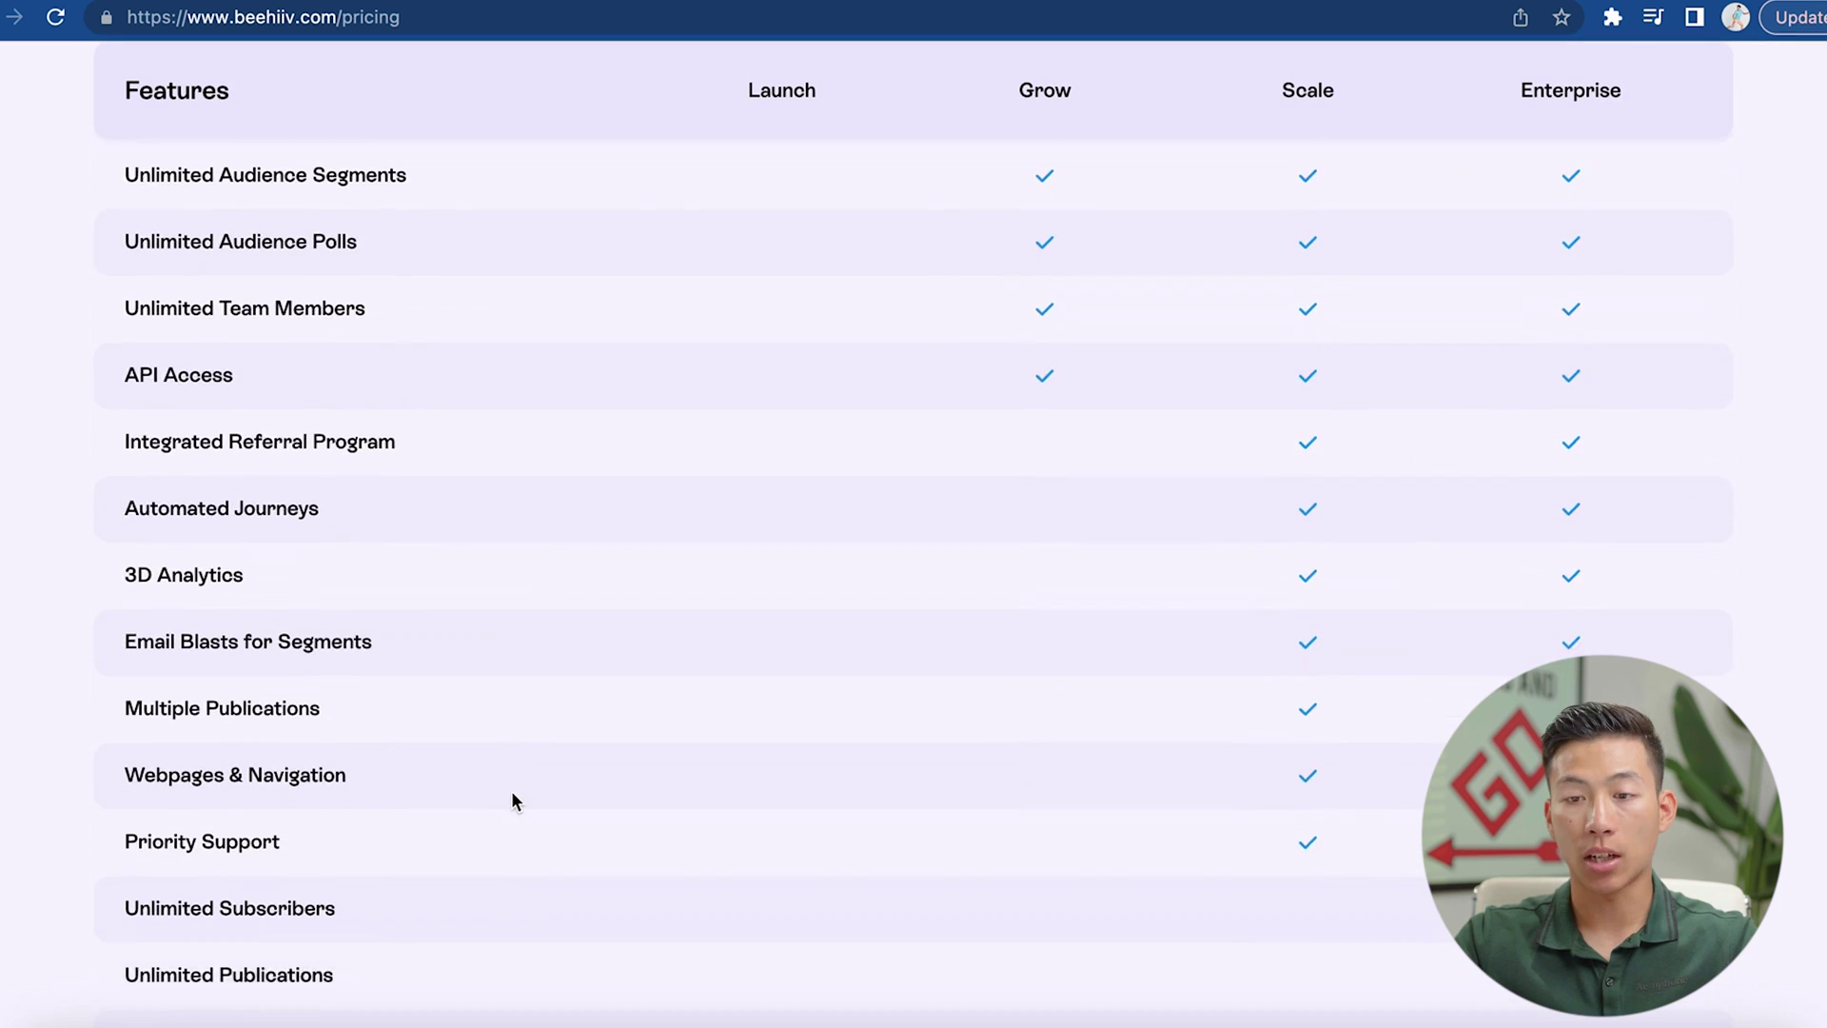
pyautogui.scroll(-6, 513, 802)
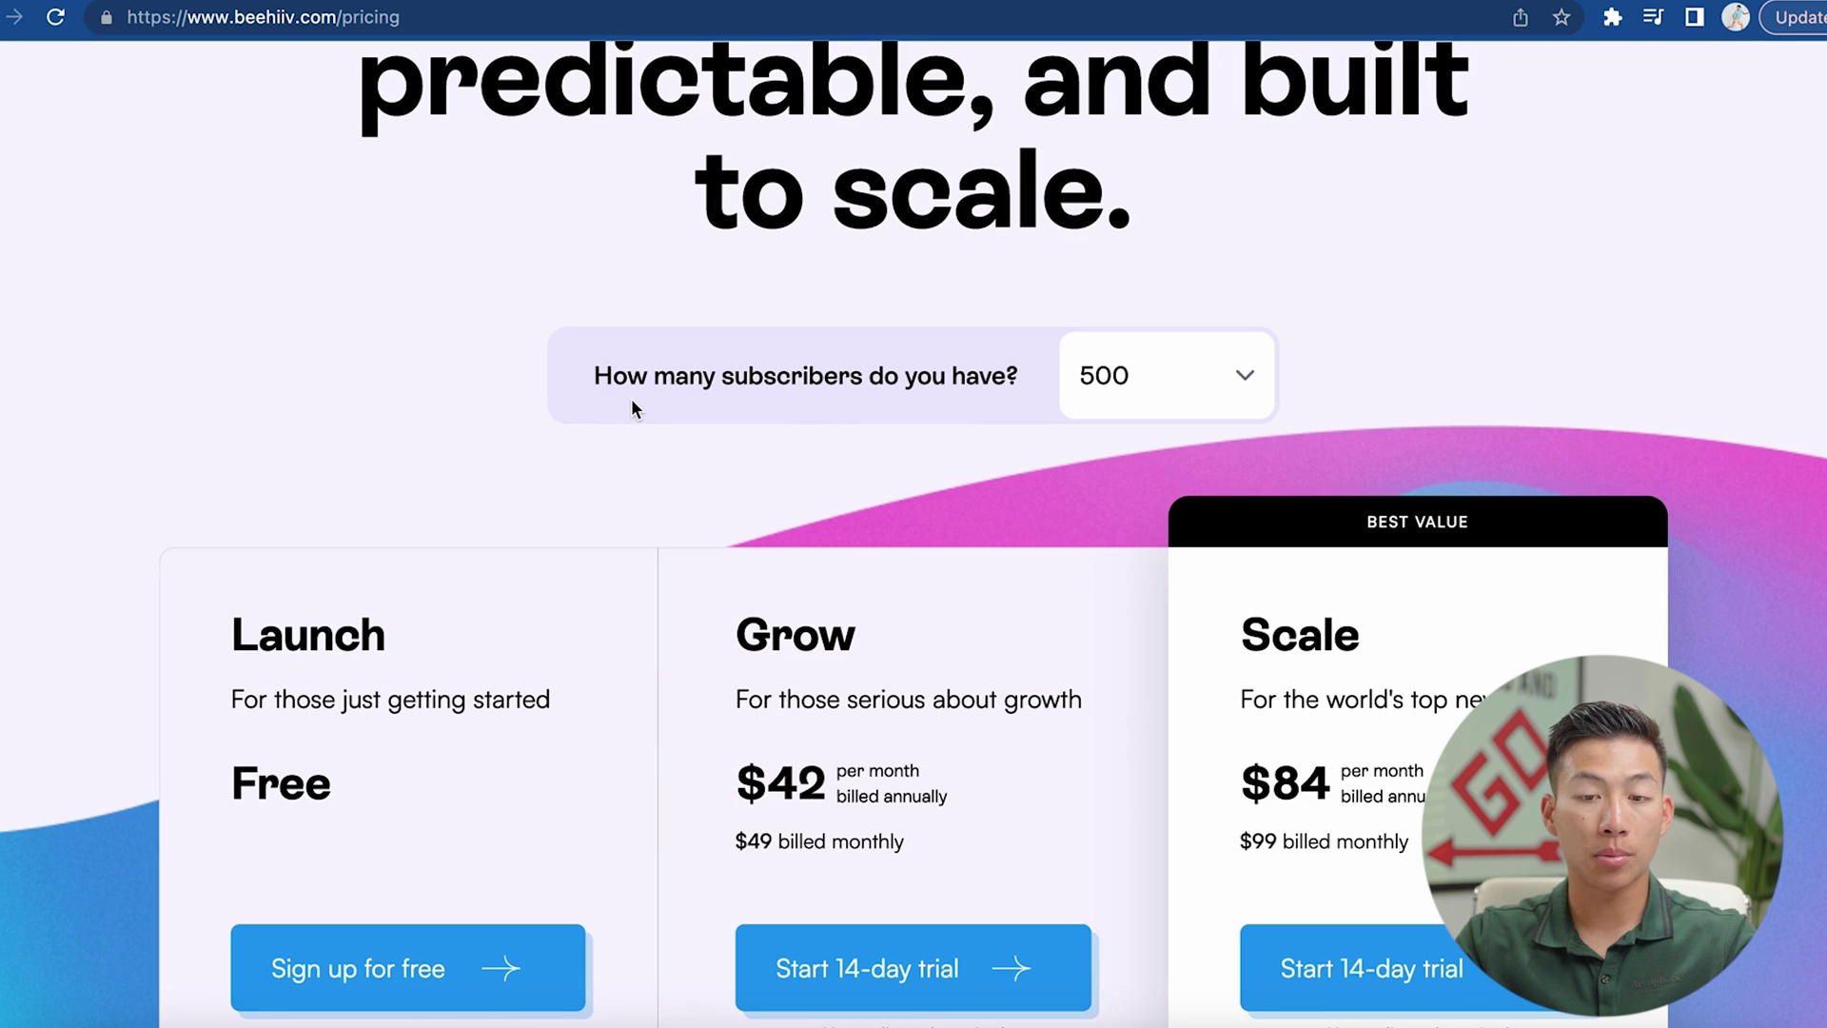
pyautogui.click(1143, 377)
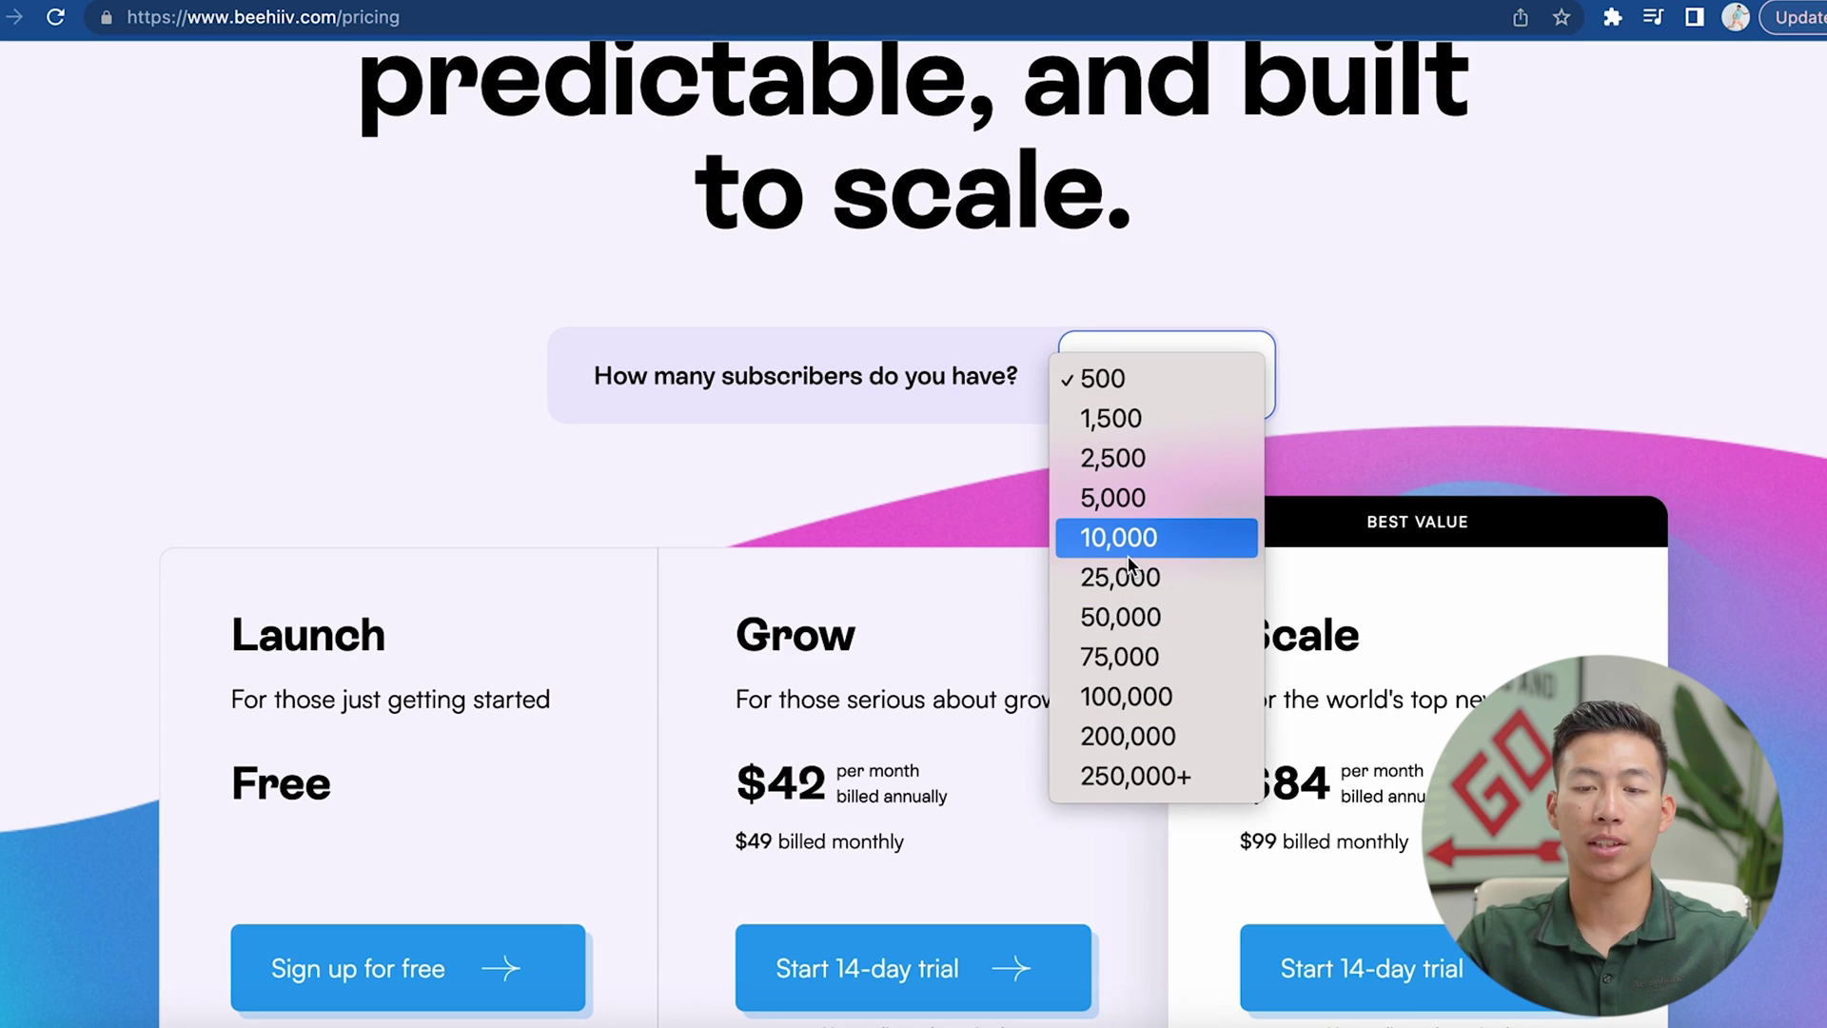
# - Switch the subscriber count from 500 to 5,000, trying 2,500 first
pyautogui.click(1114, 458)
pyautogui.scroll(-2, 1127, 285)
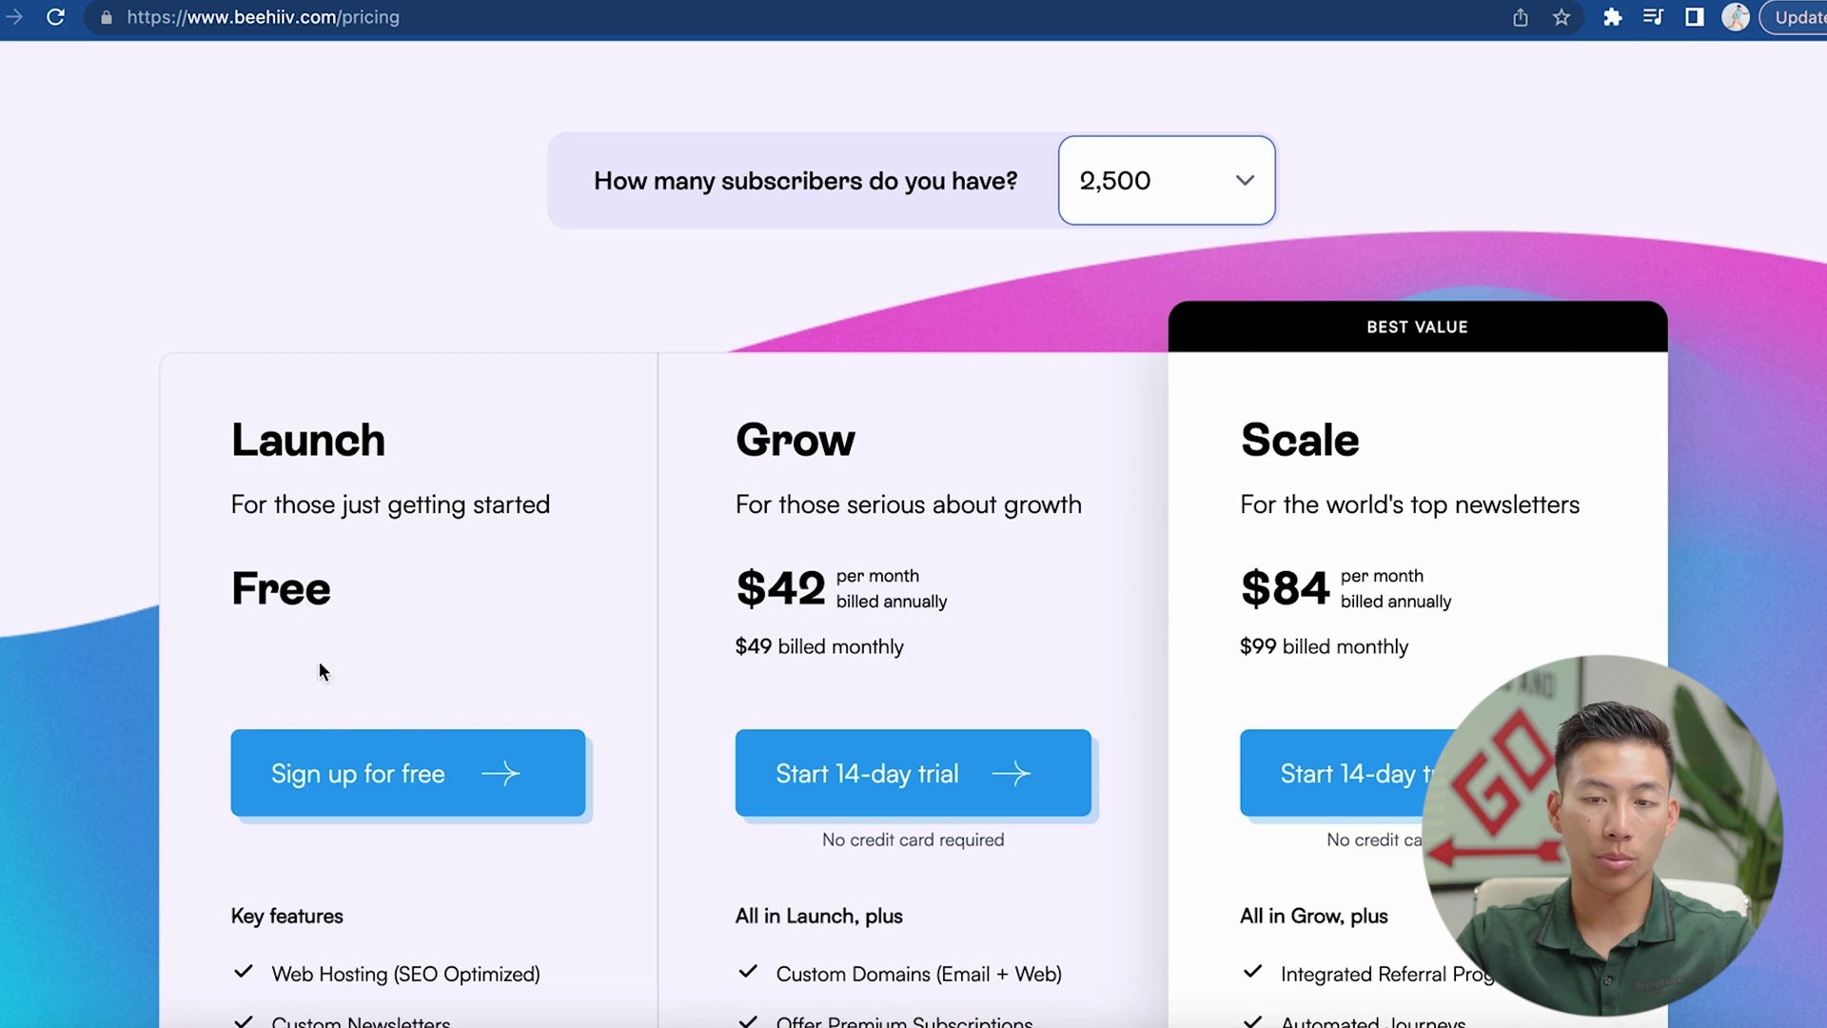
pyautogui.click(1119, 197)
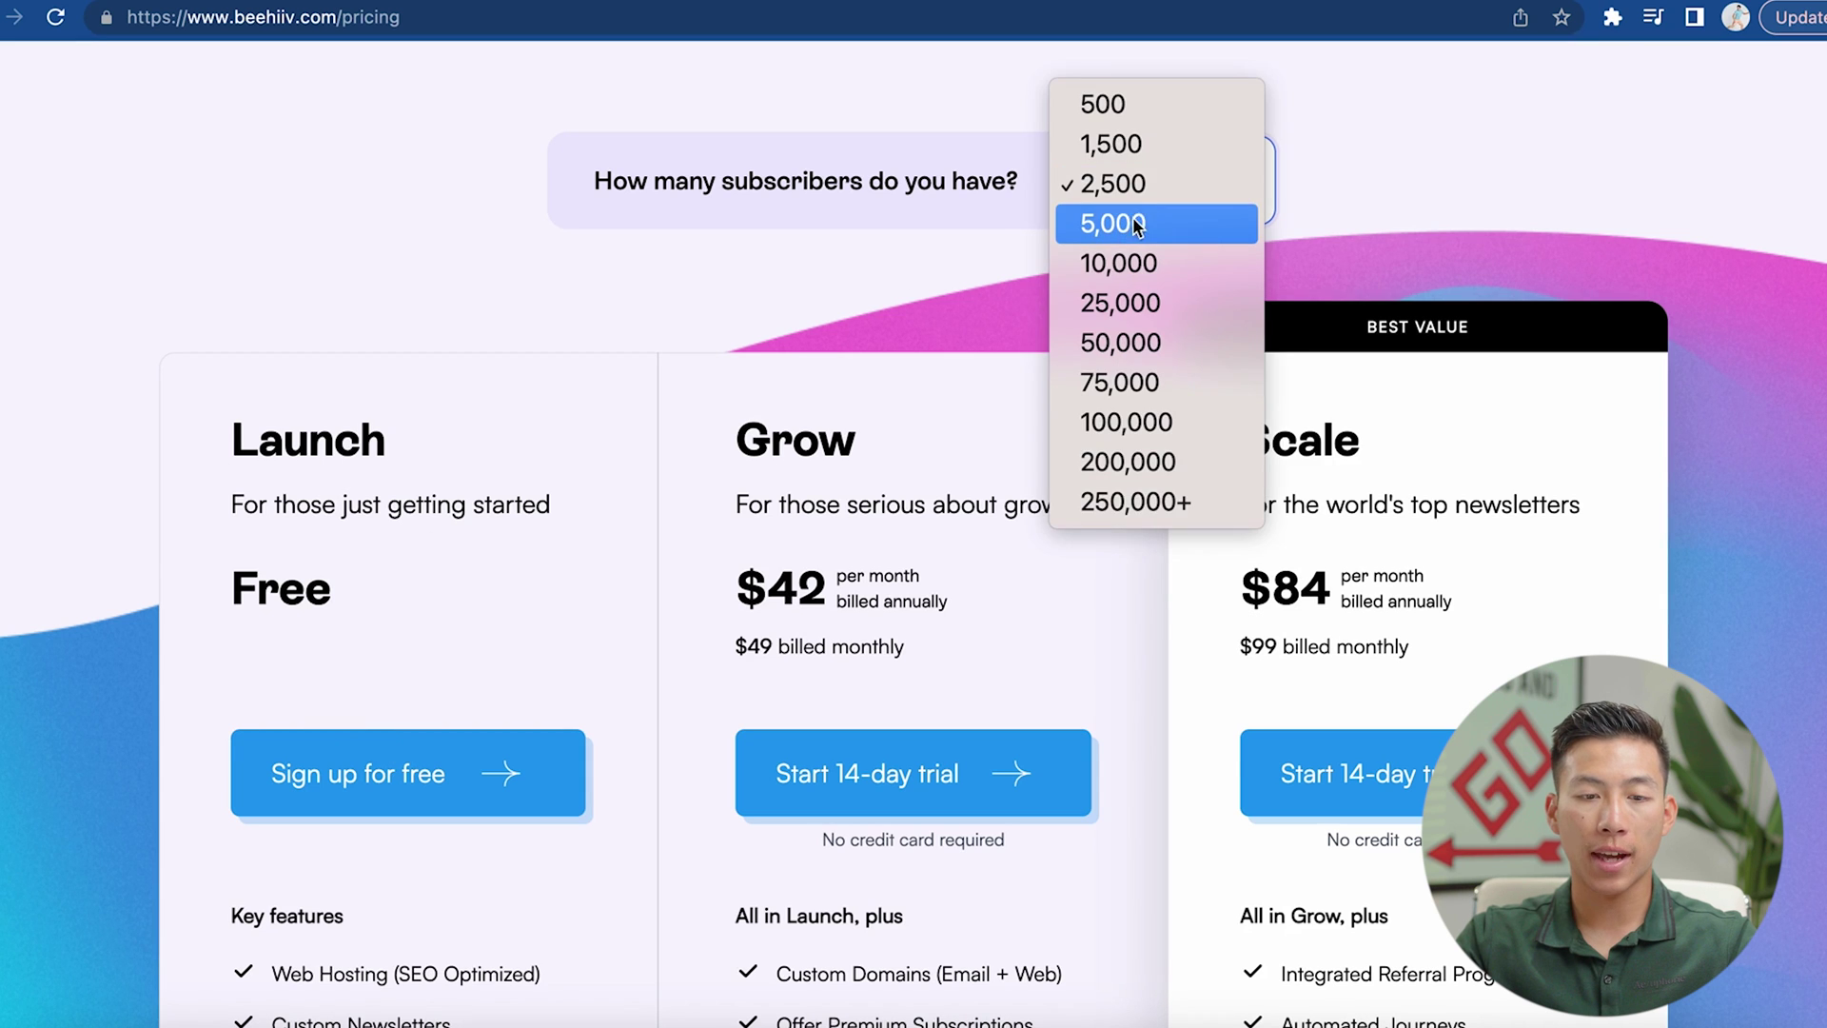
pyautogui.click(1142, 226)
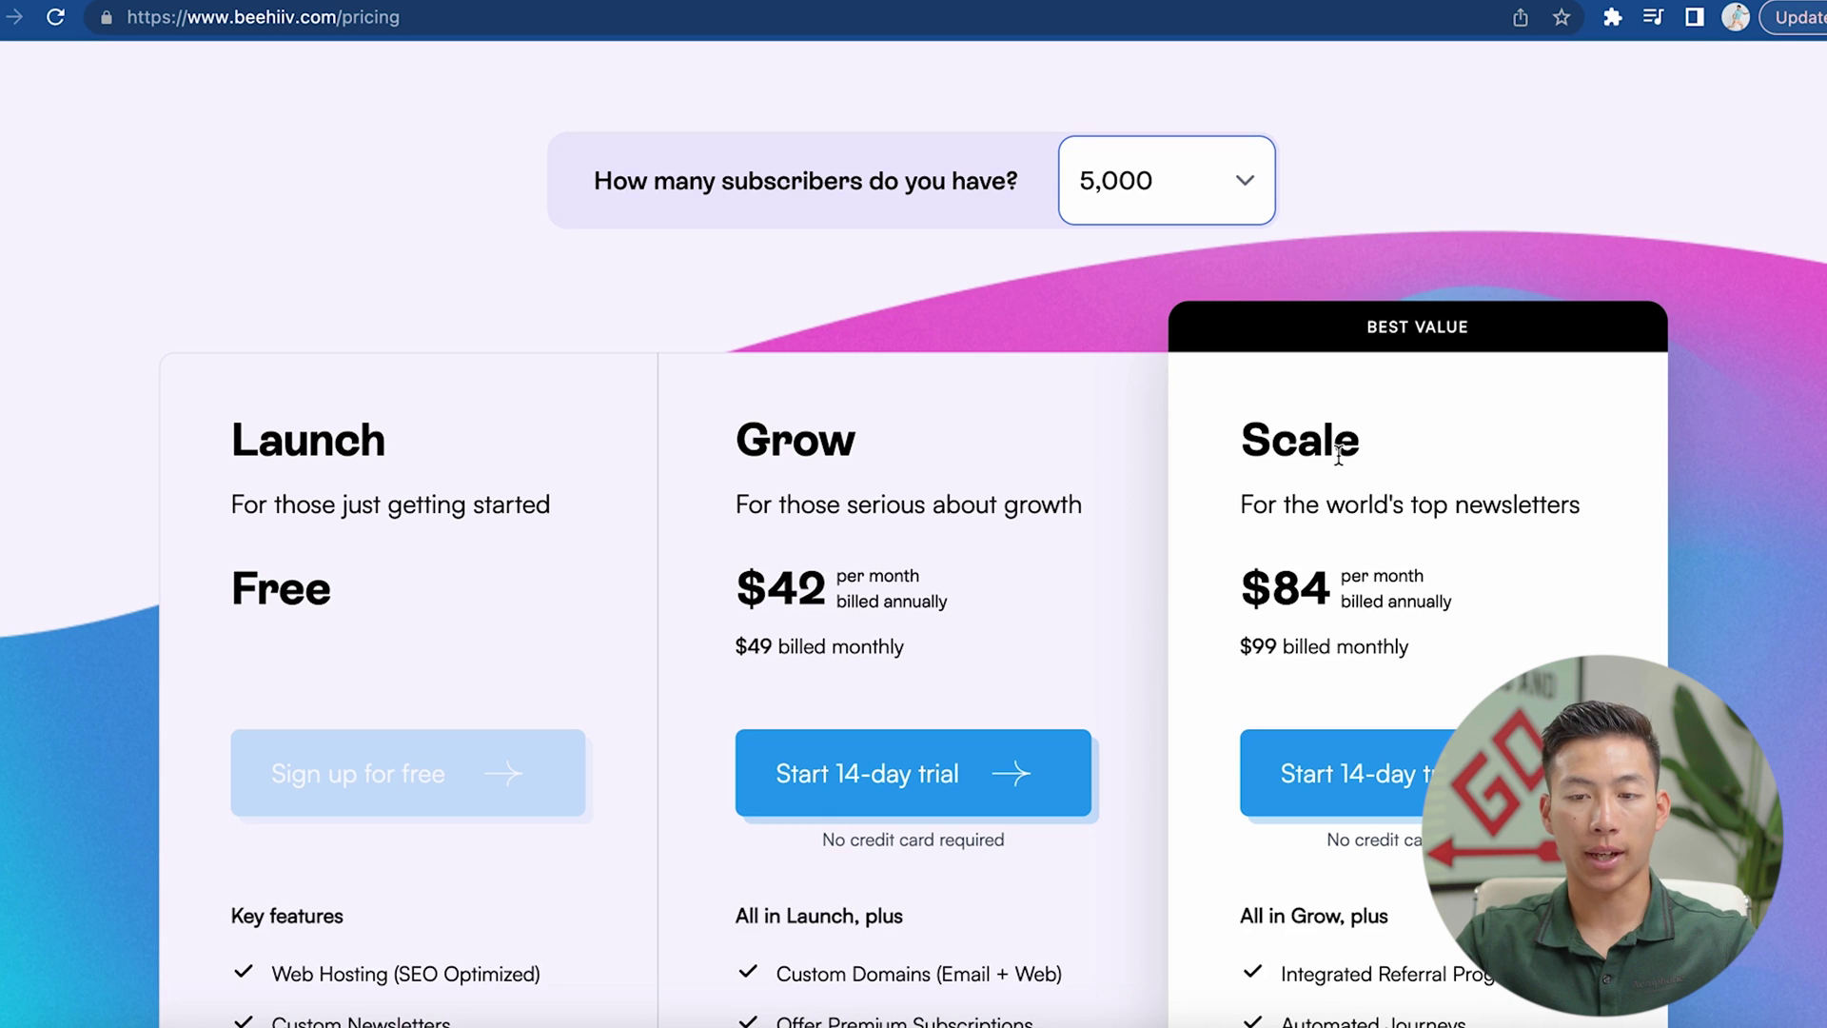
pyautogui.scroll(-2, 882, 691)
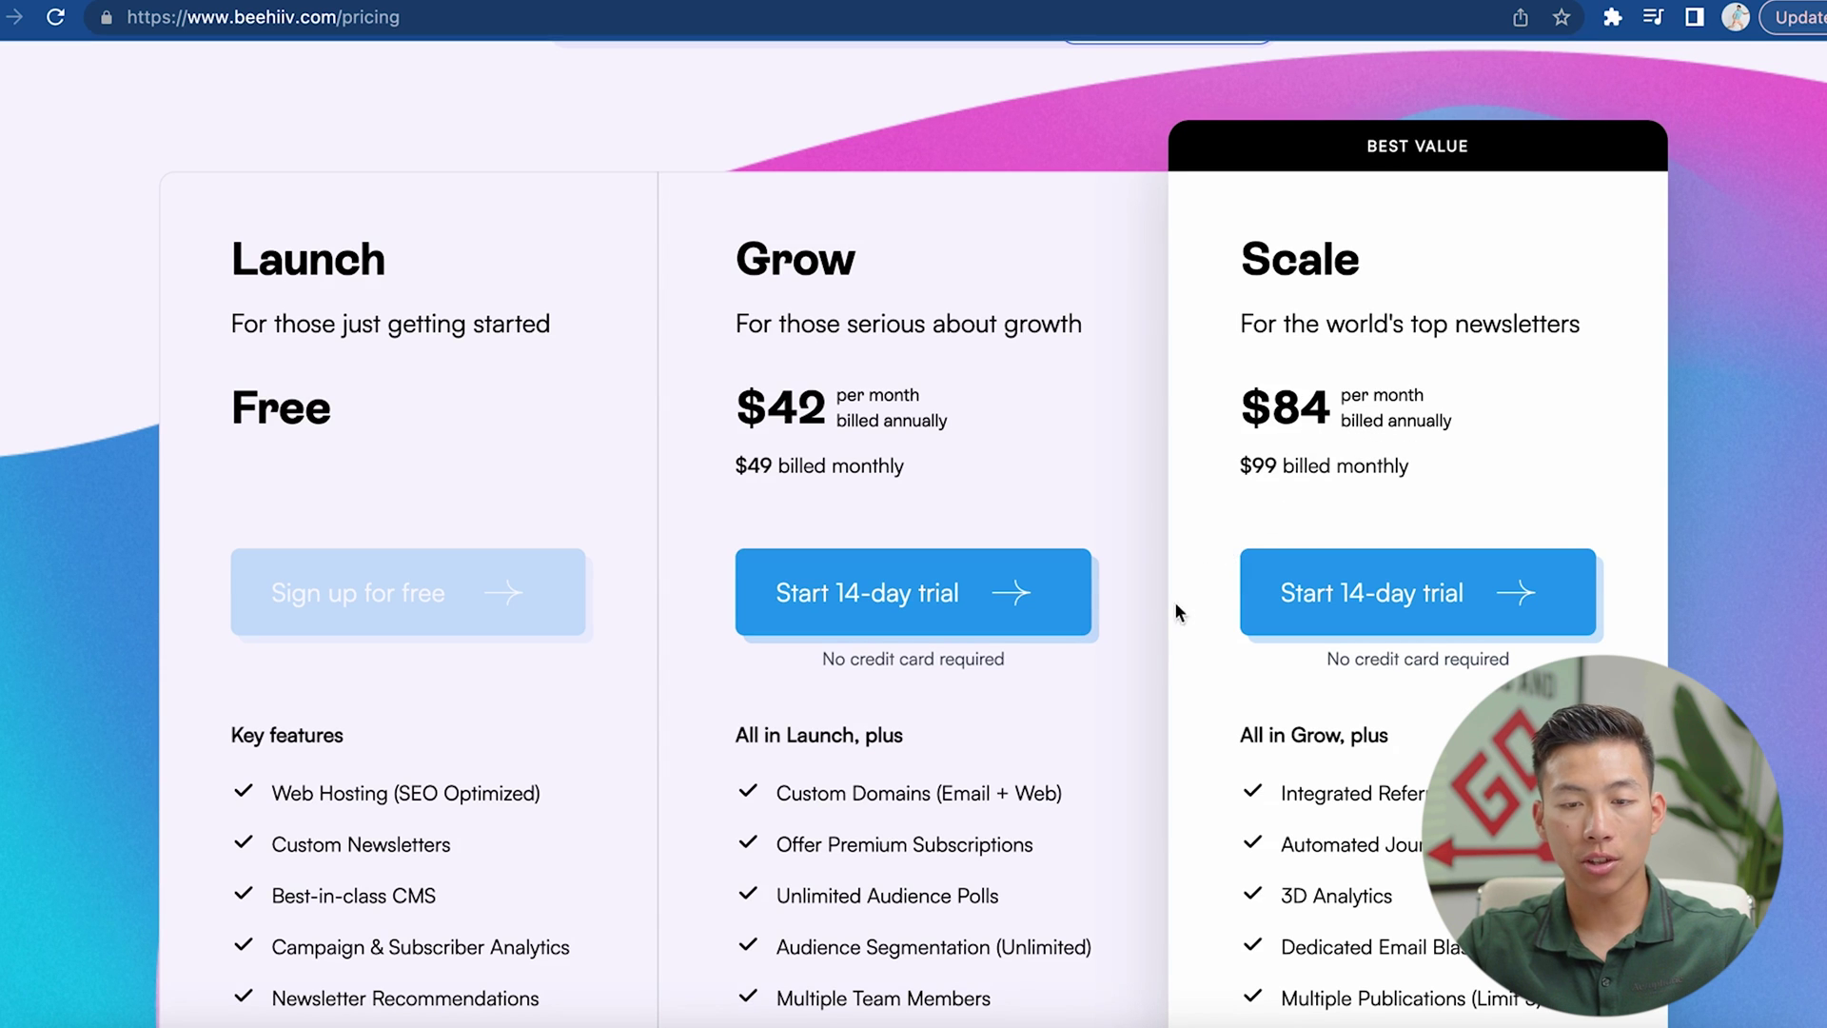
# - Scan the plan features, briefly highlighting Integrated Referral Program, then open the beehiiv Blog
pyautogui.scroll(-1, 1176, 609)
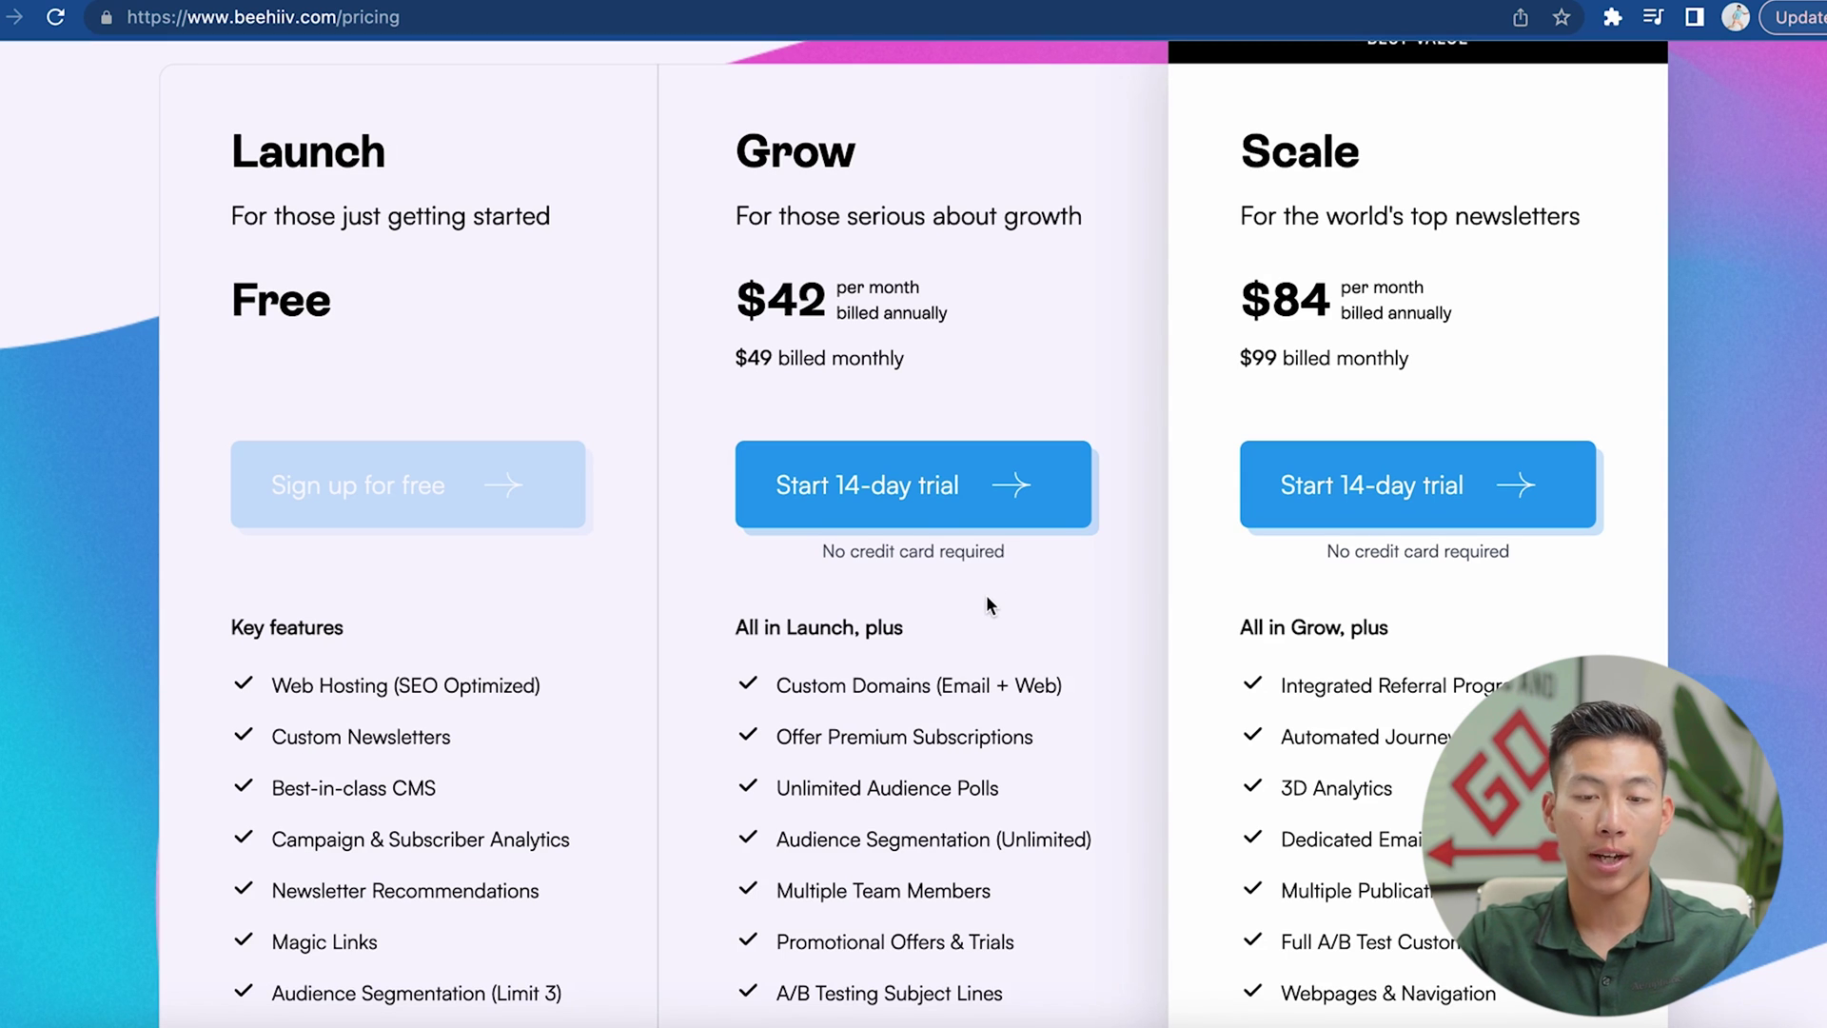
pyautogui.scroll(-5, 986, 597)
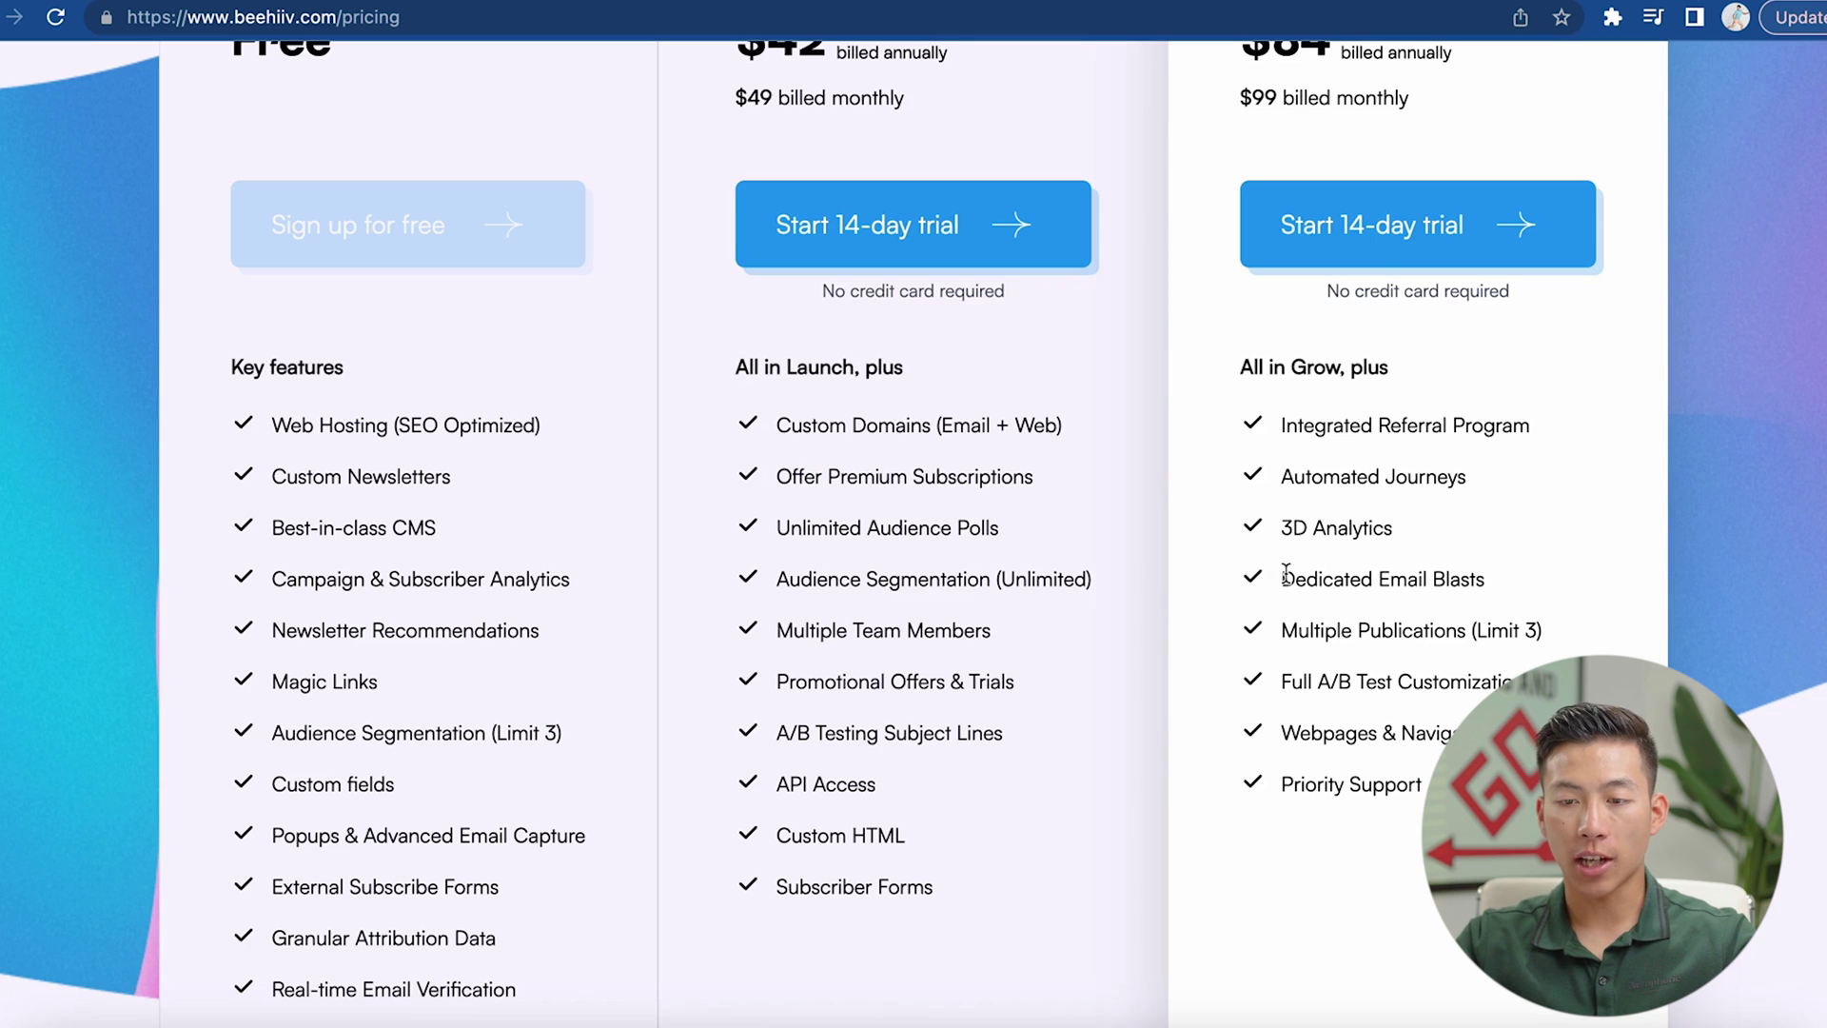
pyautogui.moveTo(1283, 427); pyautogui.dragTo(1533, 449)
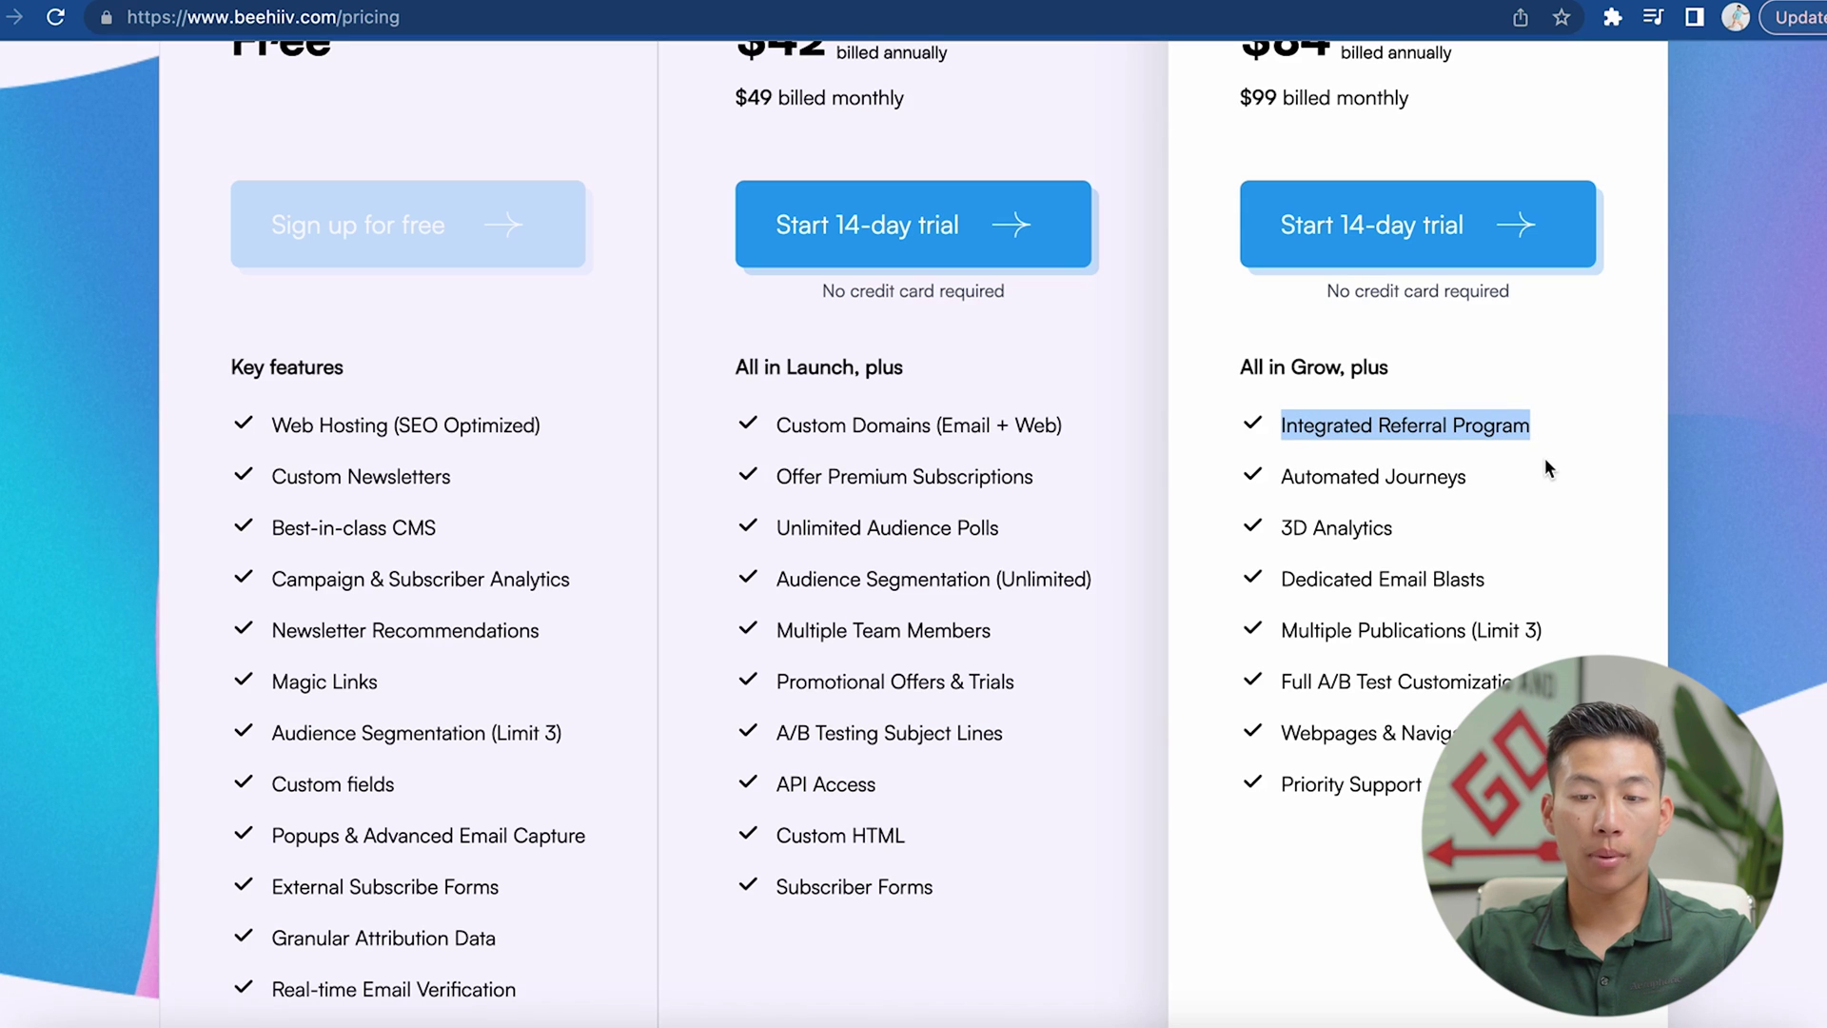
pyautogui.click(1536, 476)
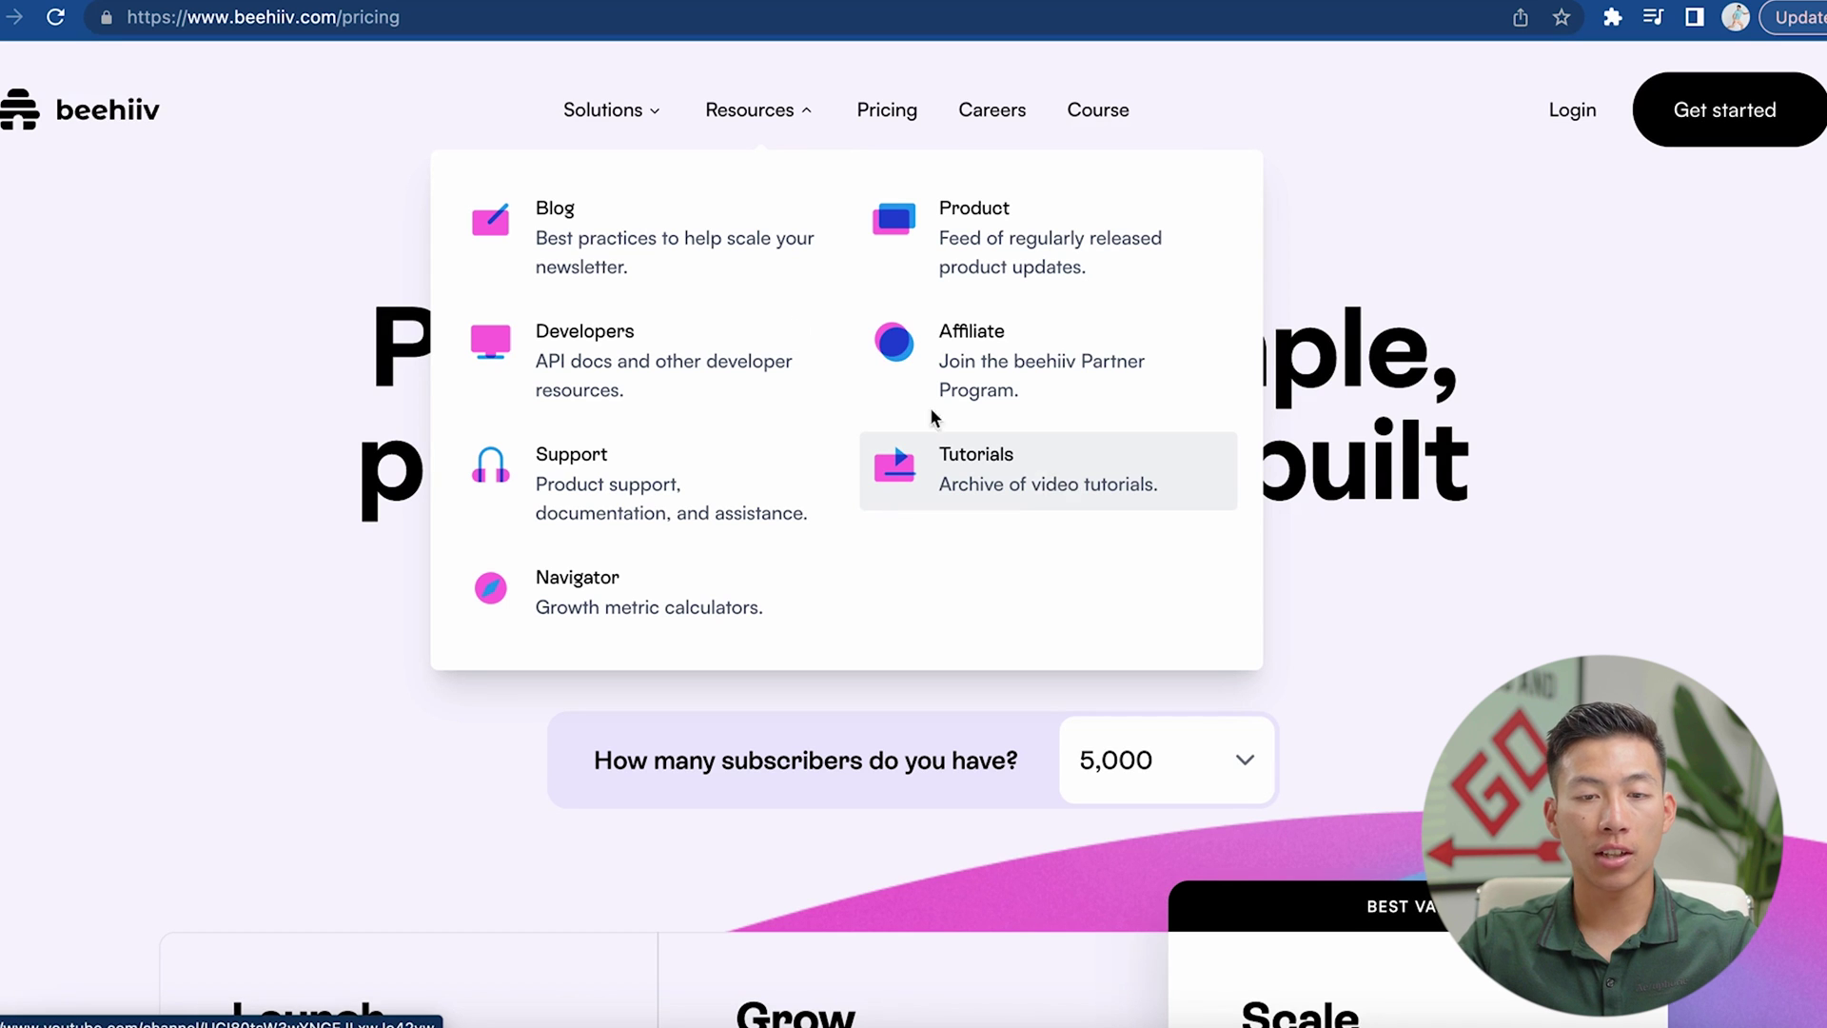
pyautogui.click(657, 235)
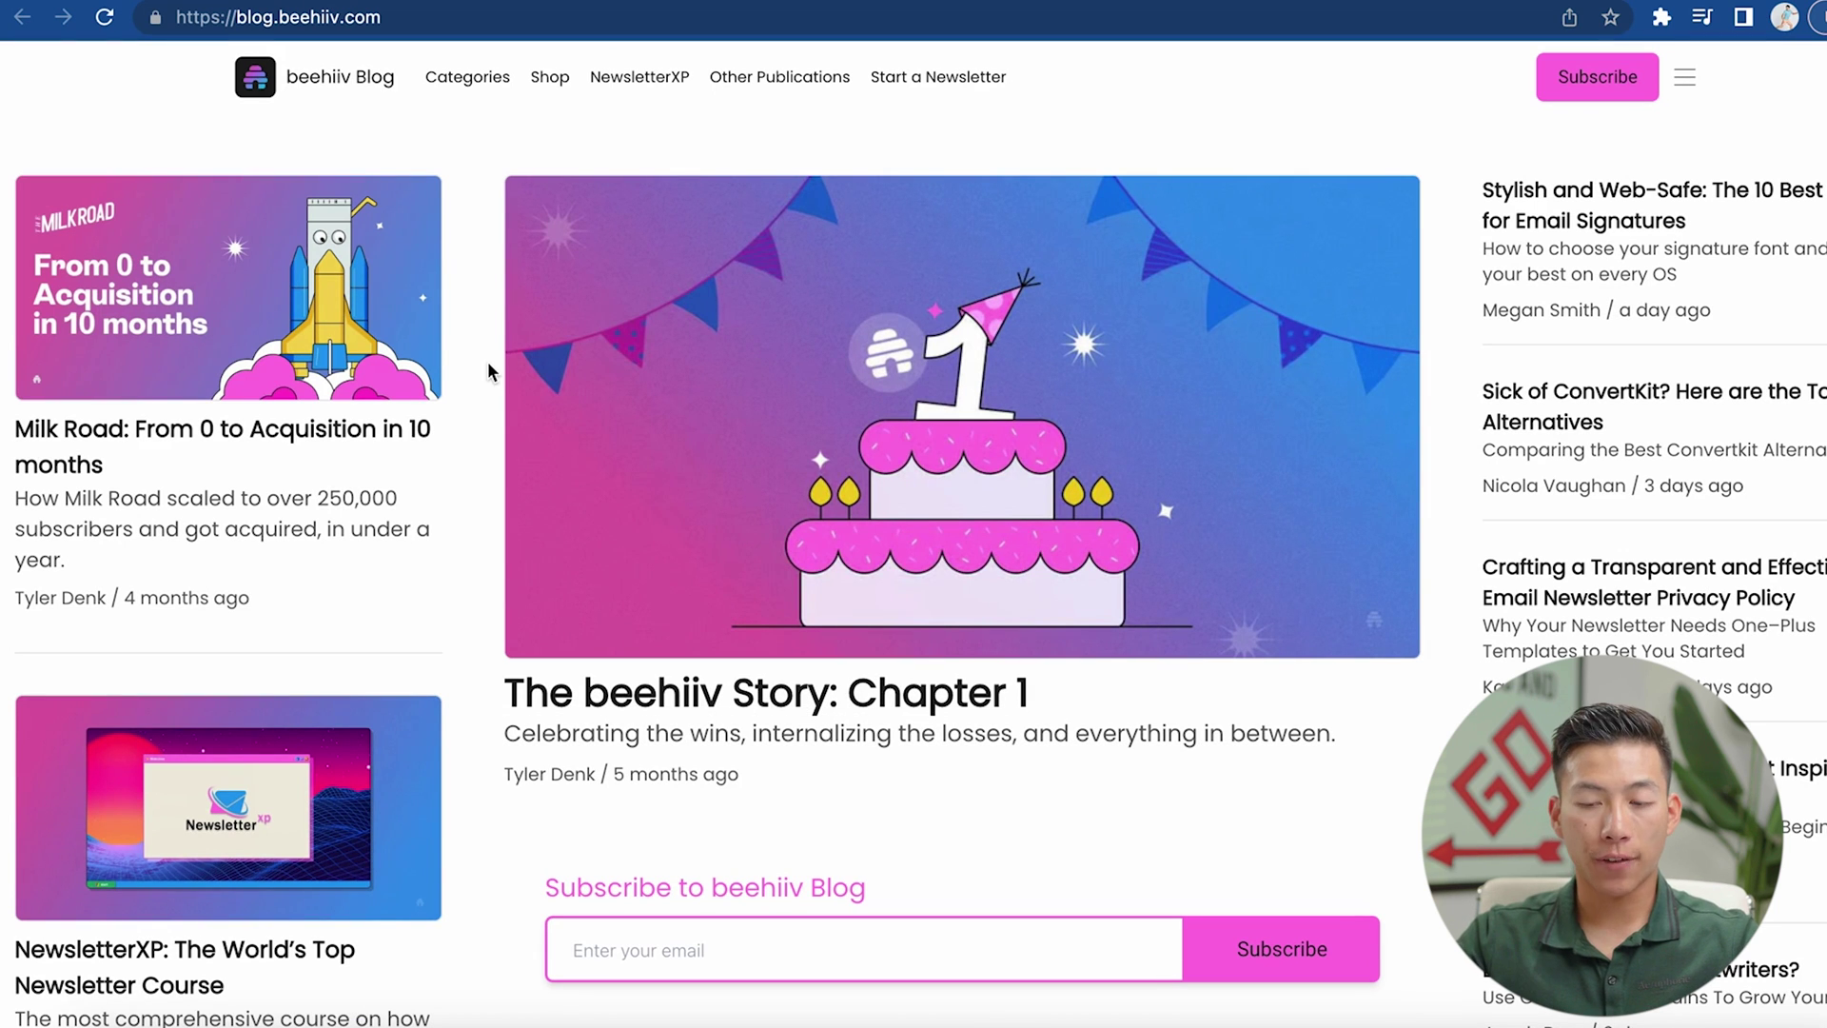
# - Scroll up and down through the beehiiv blog's post grid
pyautogui.scroll(-12, 487, 362)
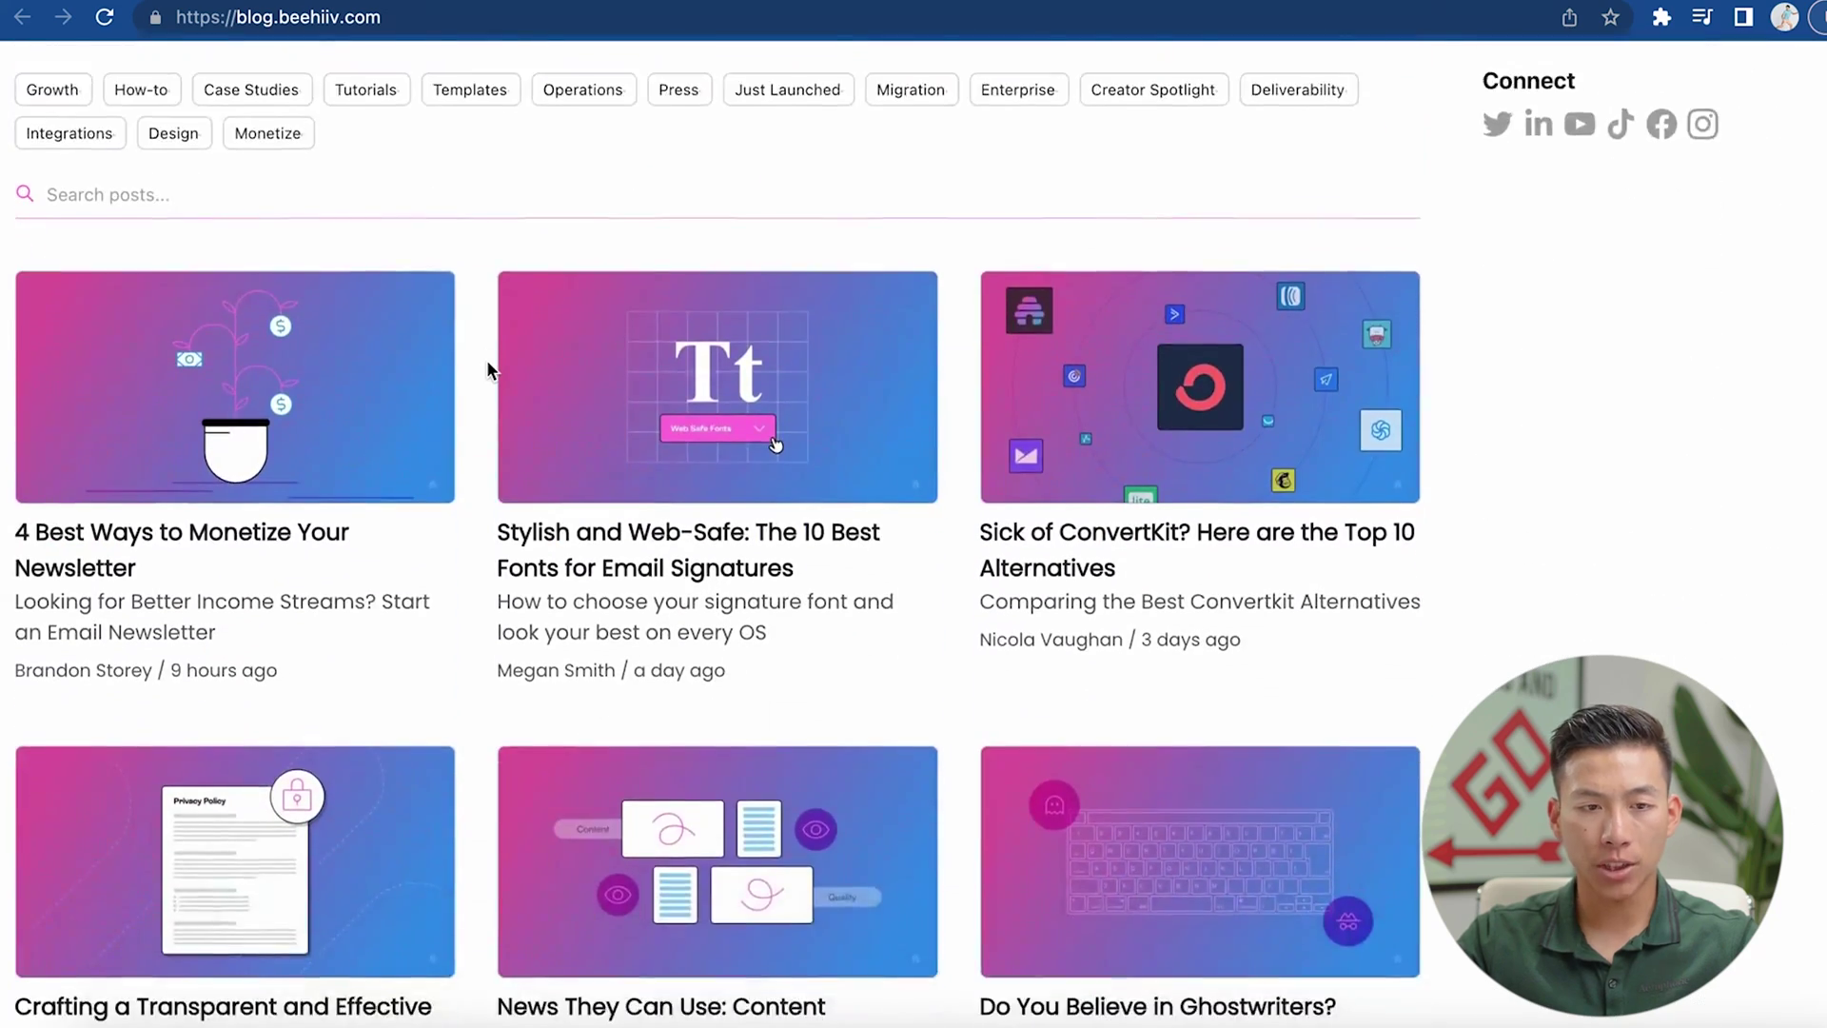
pyautogui.scroll(-2, 487, 369)
pyautogui.scroll(3, 488, 370)
pyautogui.scroll(-4, 488, 369)
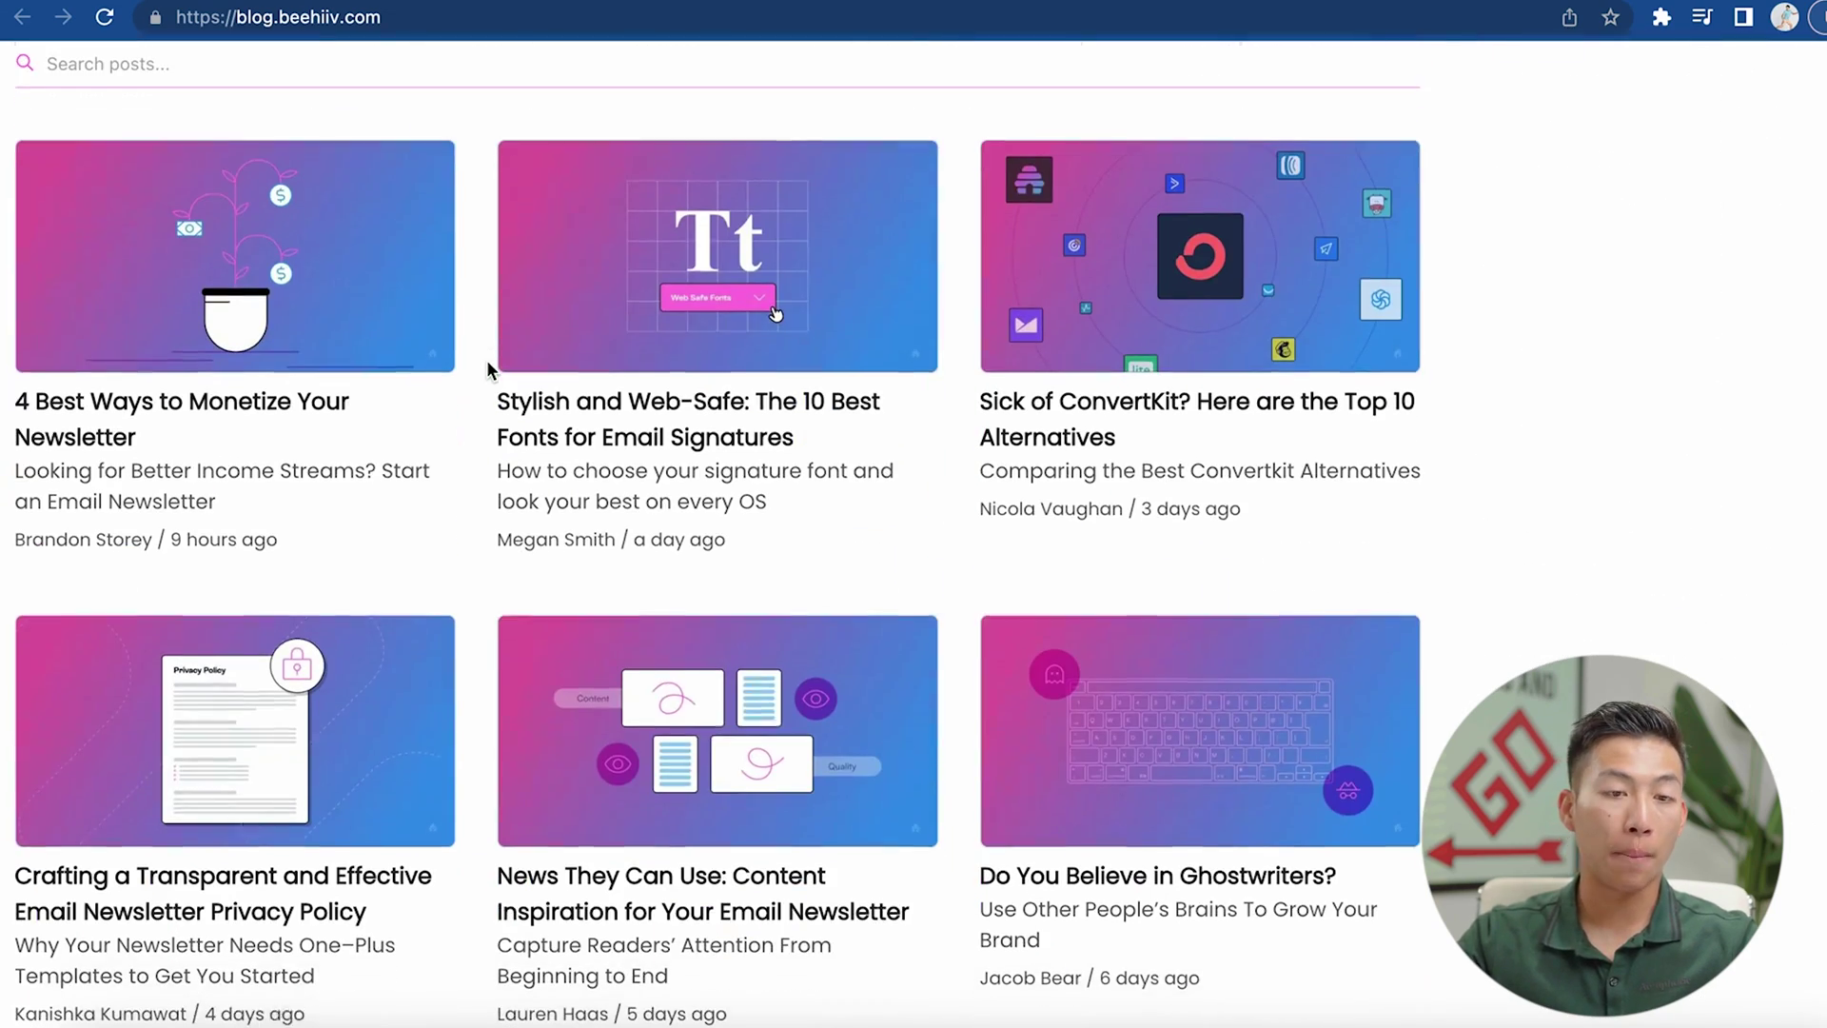
pyautogui.scroll(-1, 487, 369)
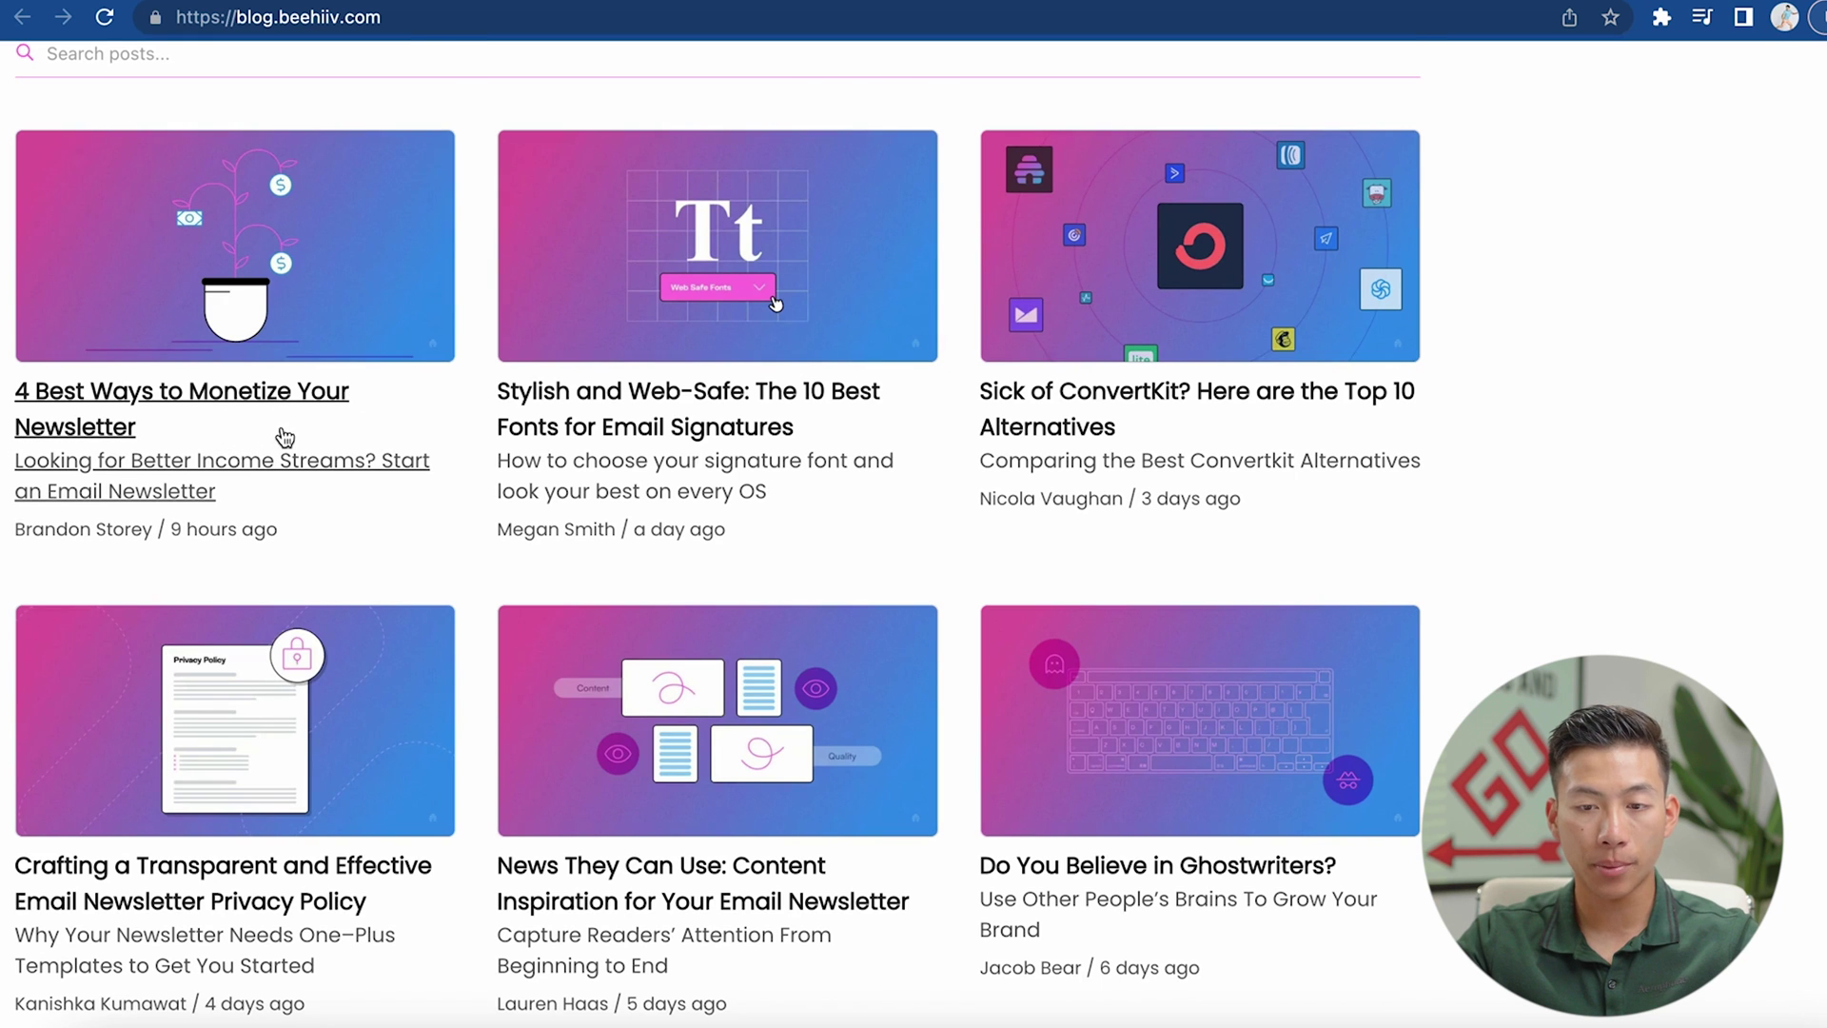
pyautogui.scroll(-10, 276, 435)
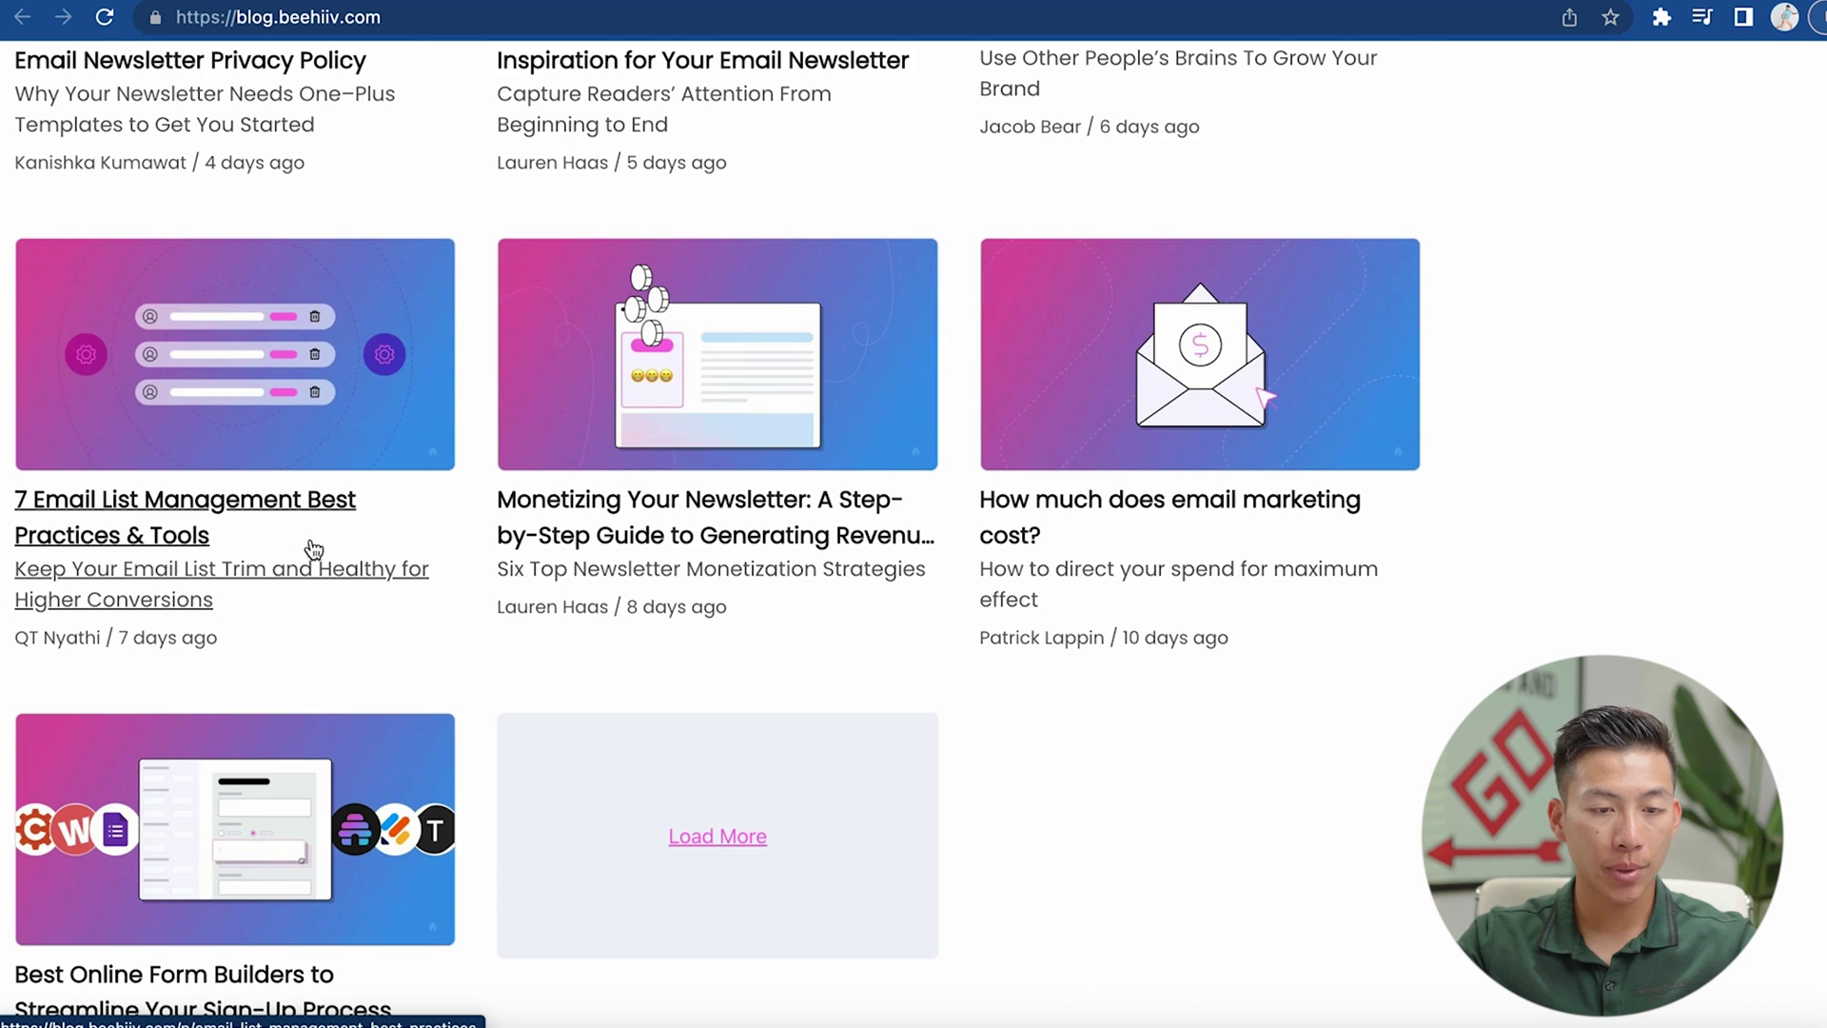
pyautogui.scroll(4, 727, 652)
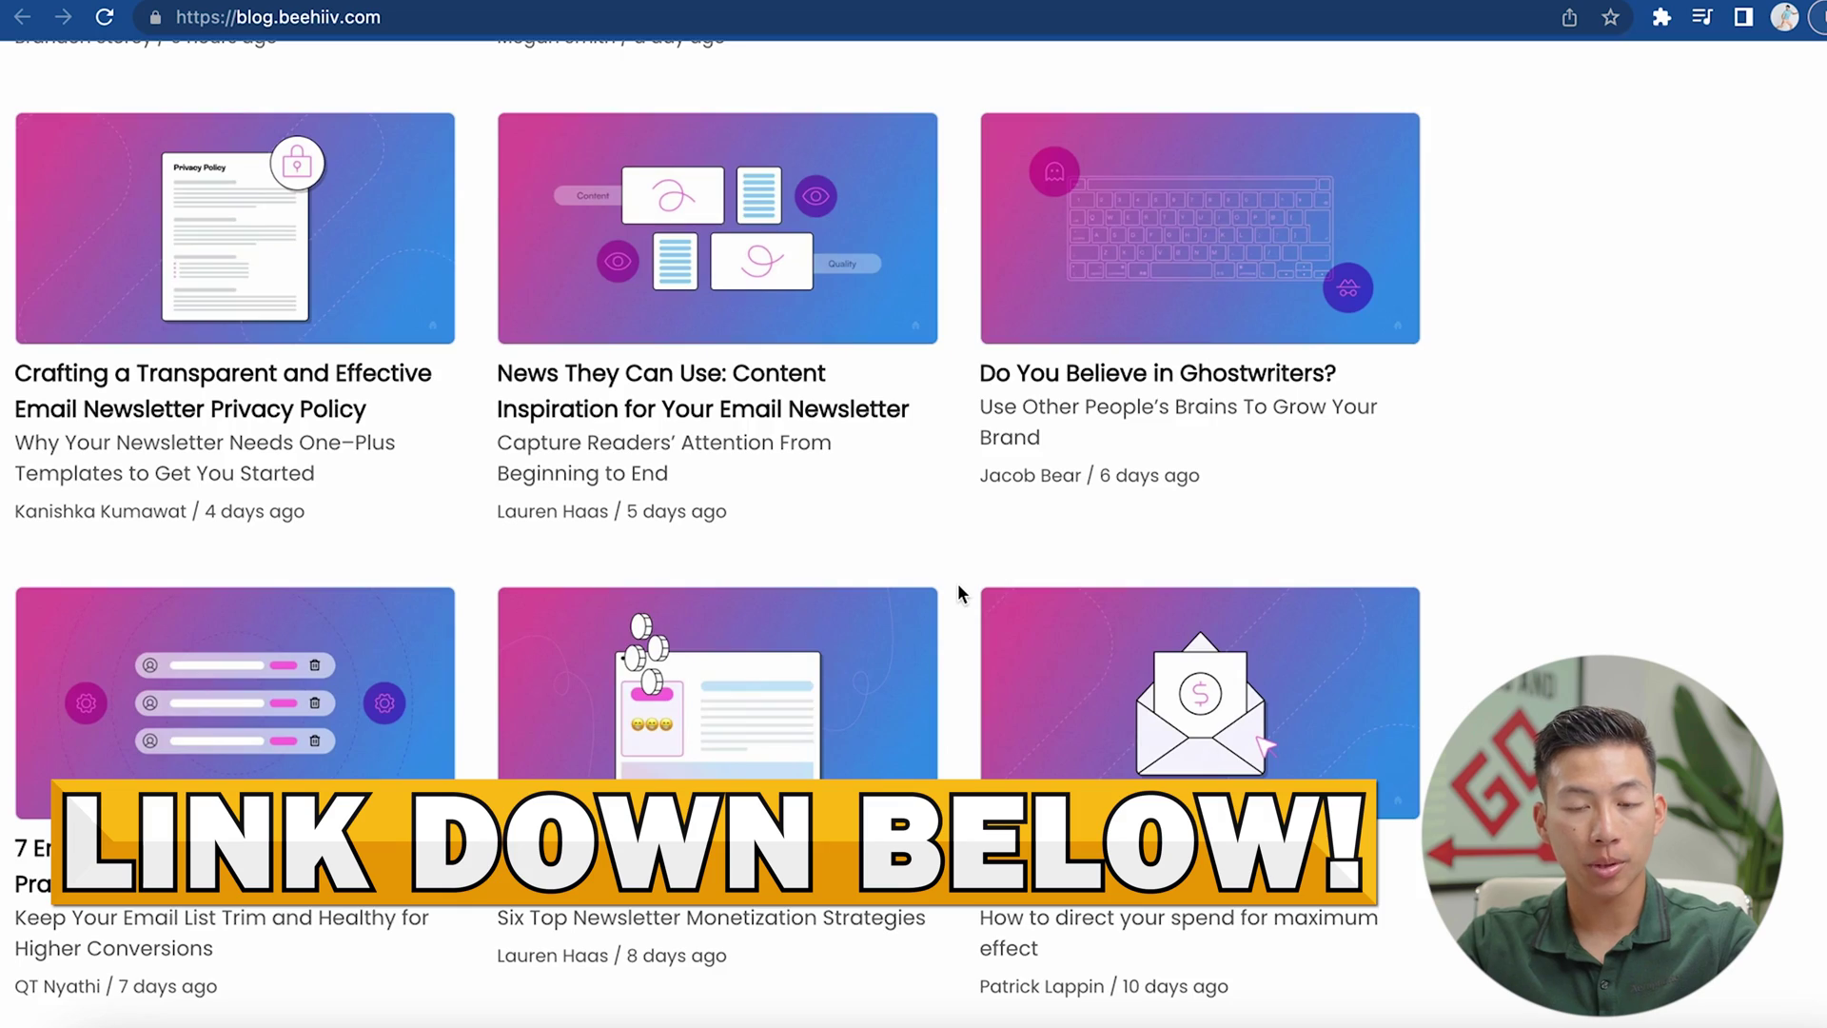
pyautogui.scroll(20, 958, 582)
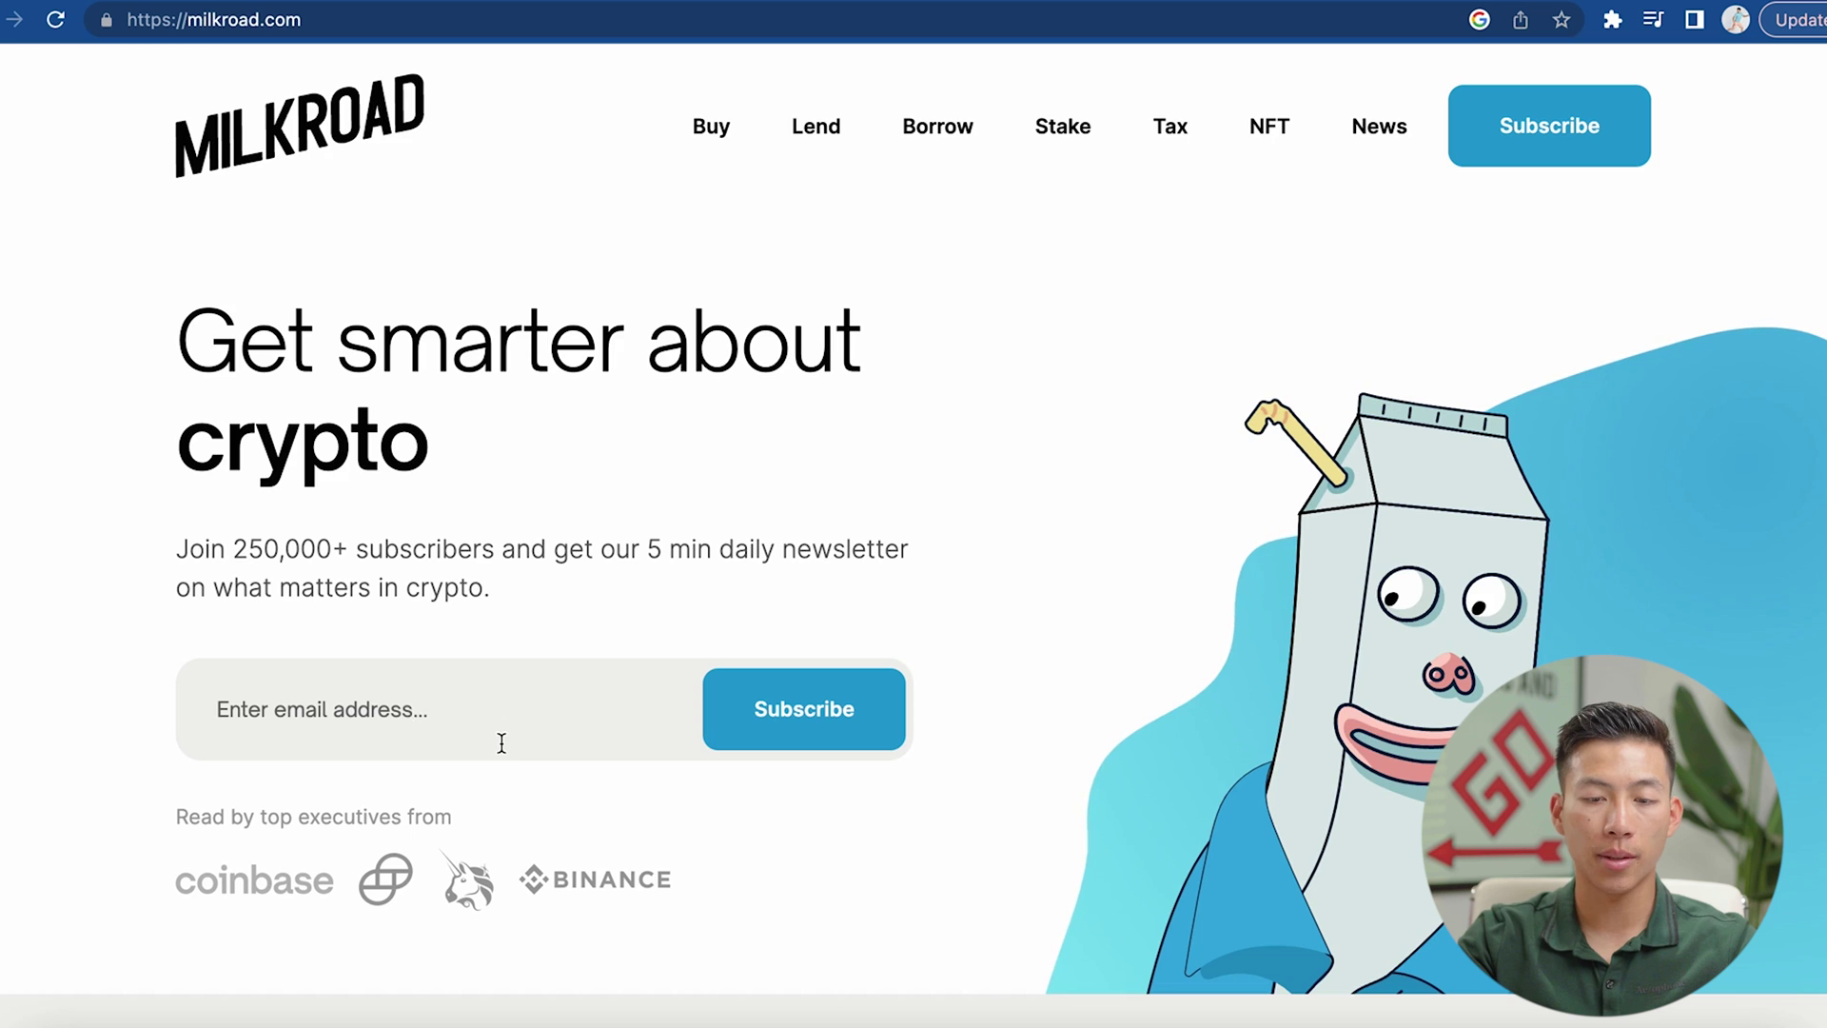
pyautogui.scroll(-7, 976, 678)
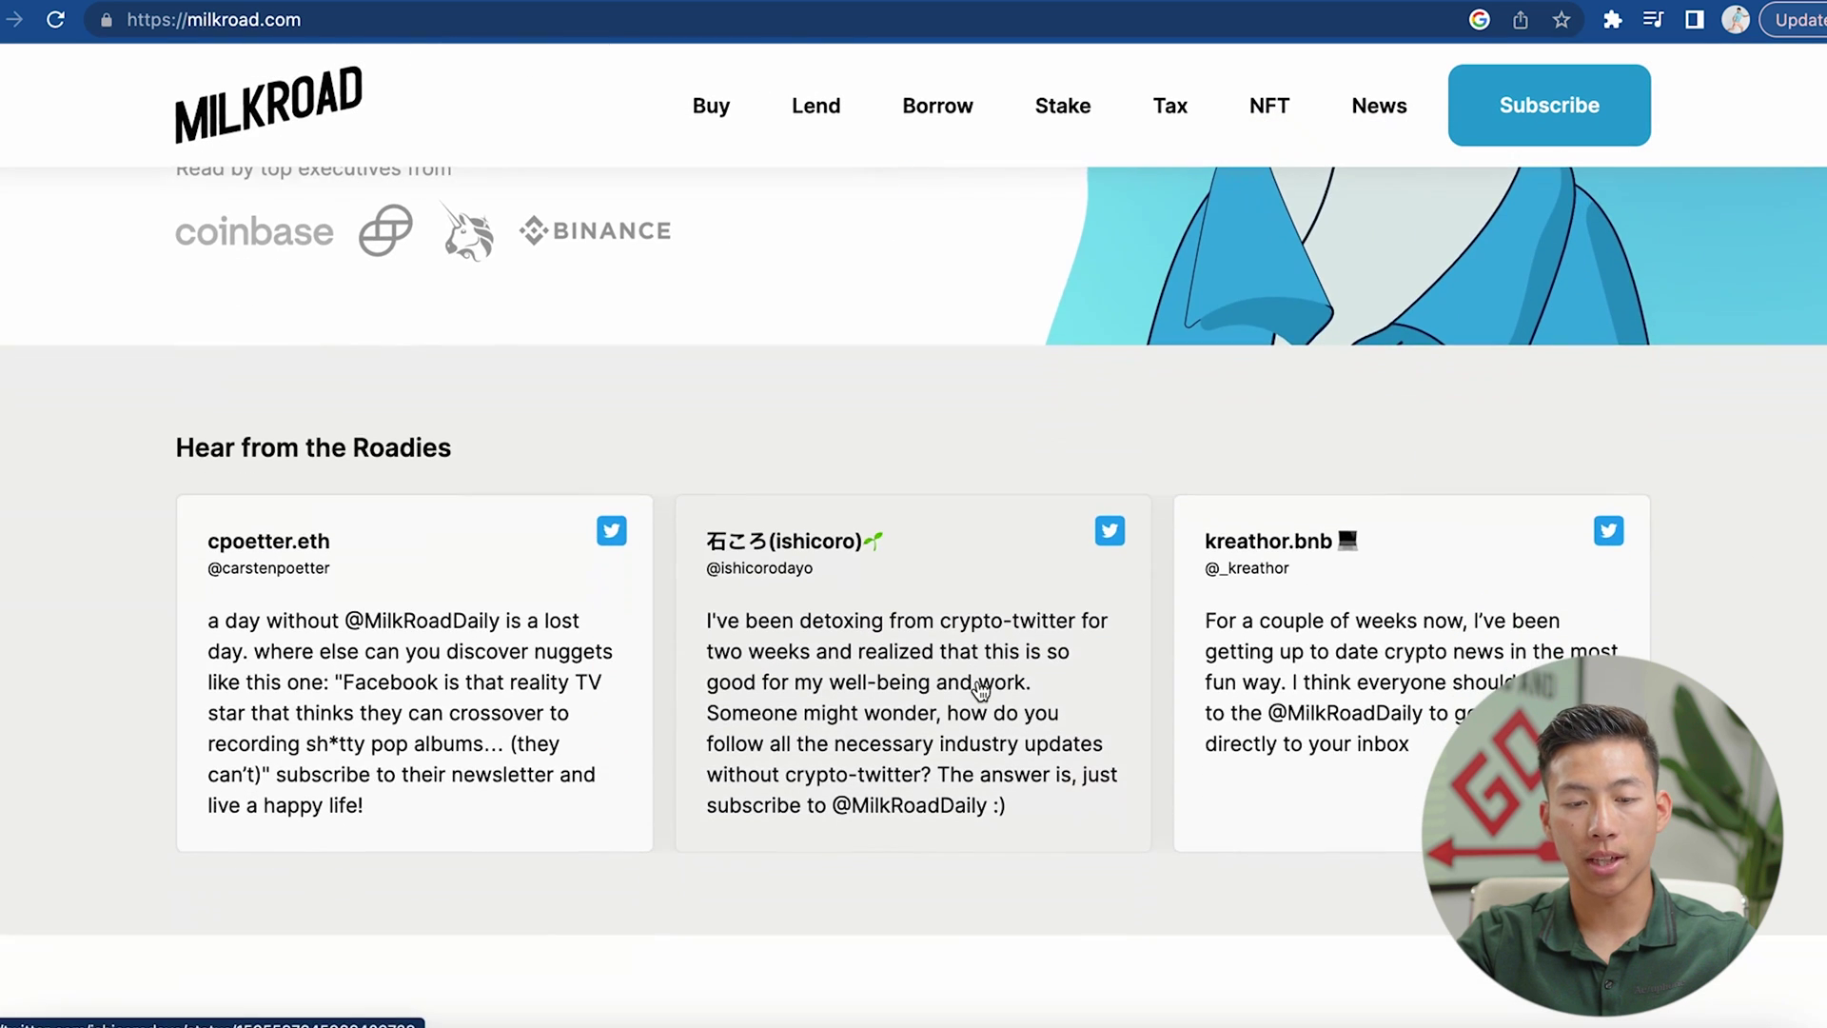
pyautogui.scroll(-3, 1155, 693)
pyautogui.scroll(-5, 1163, 709)
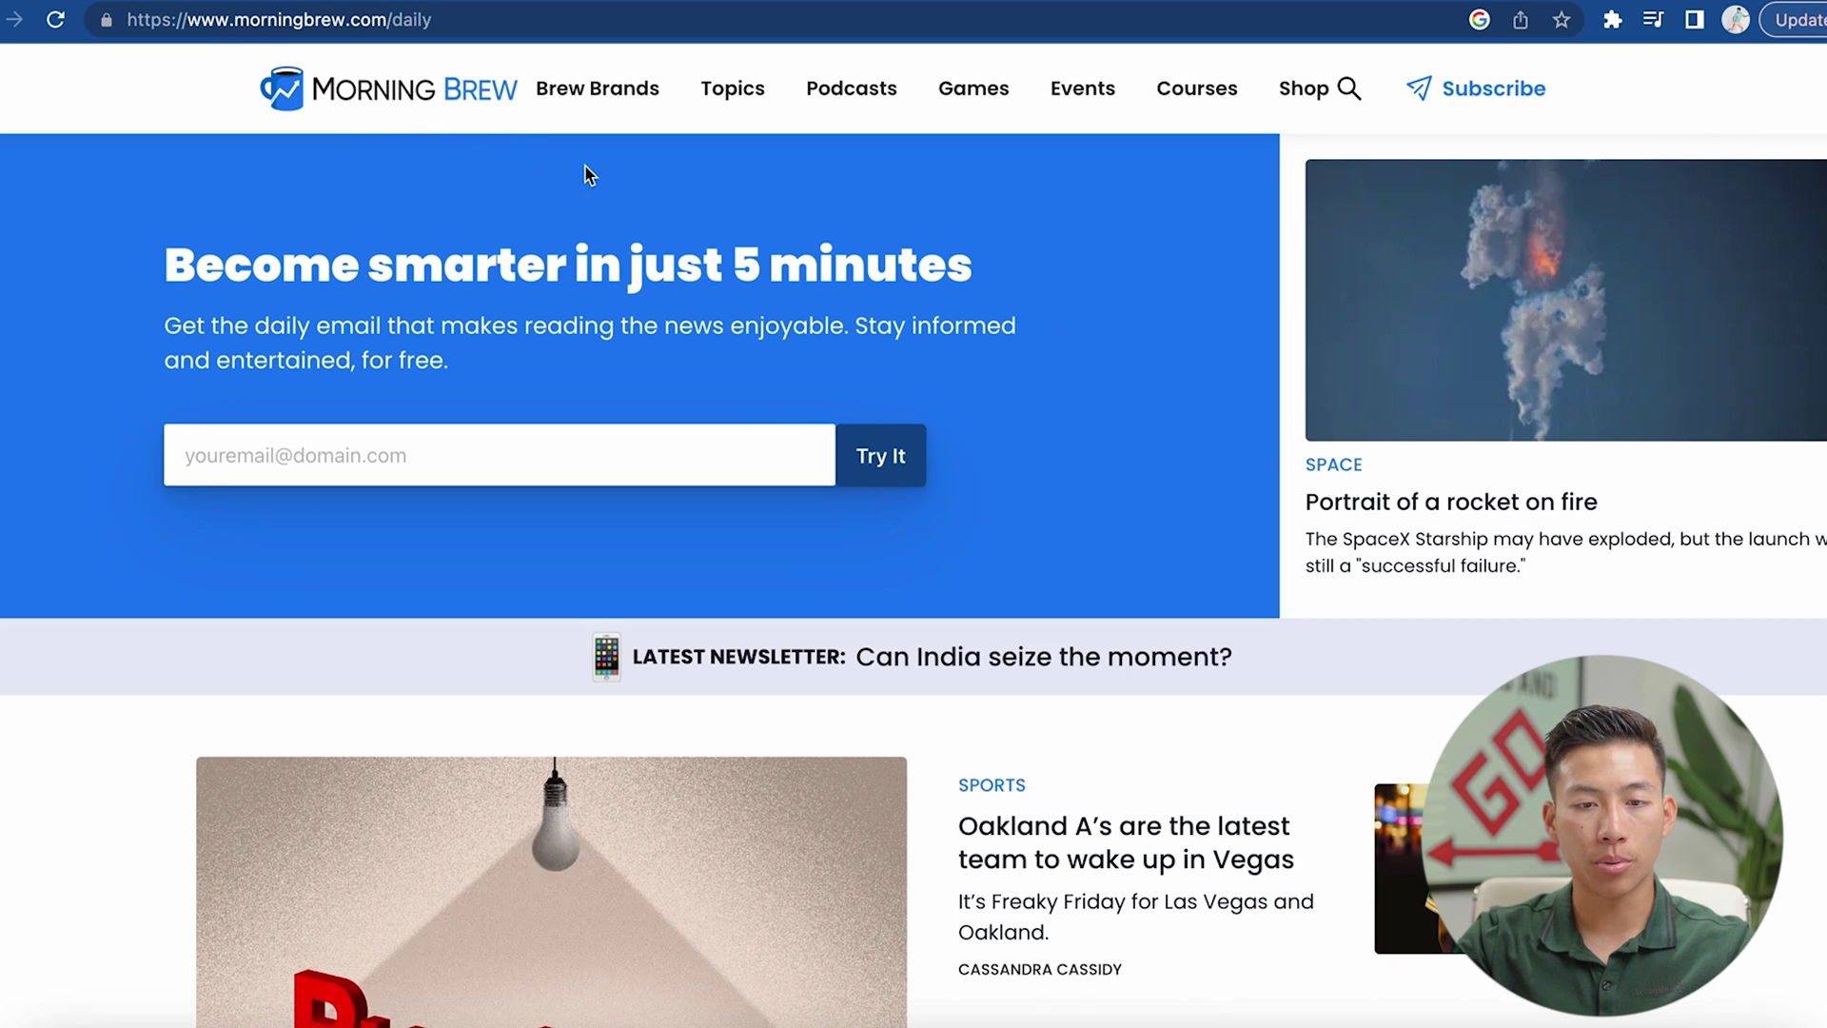
# - Scroll the Morning Brew Daily page's stories and podcasts, then back to the top
pyautogui.moveTo(734, 89)
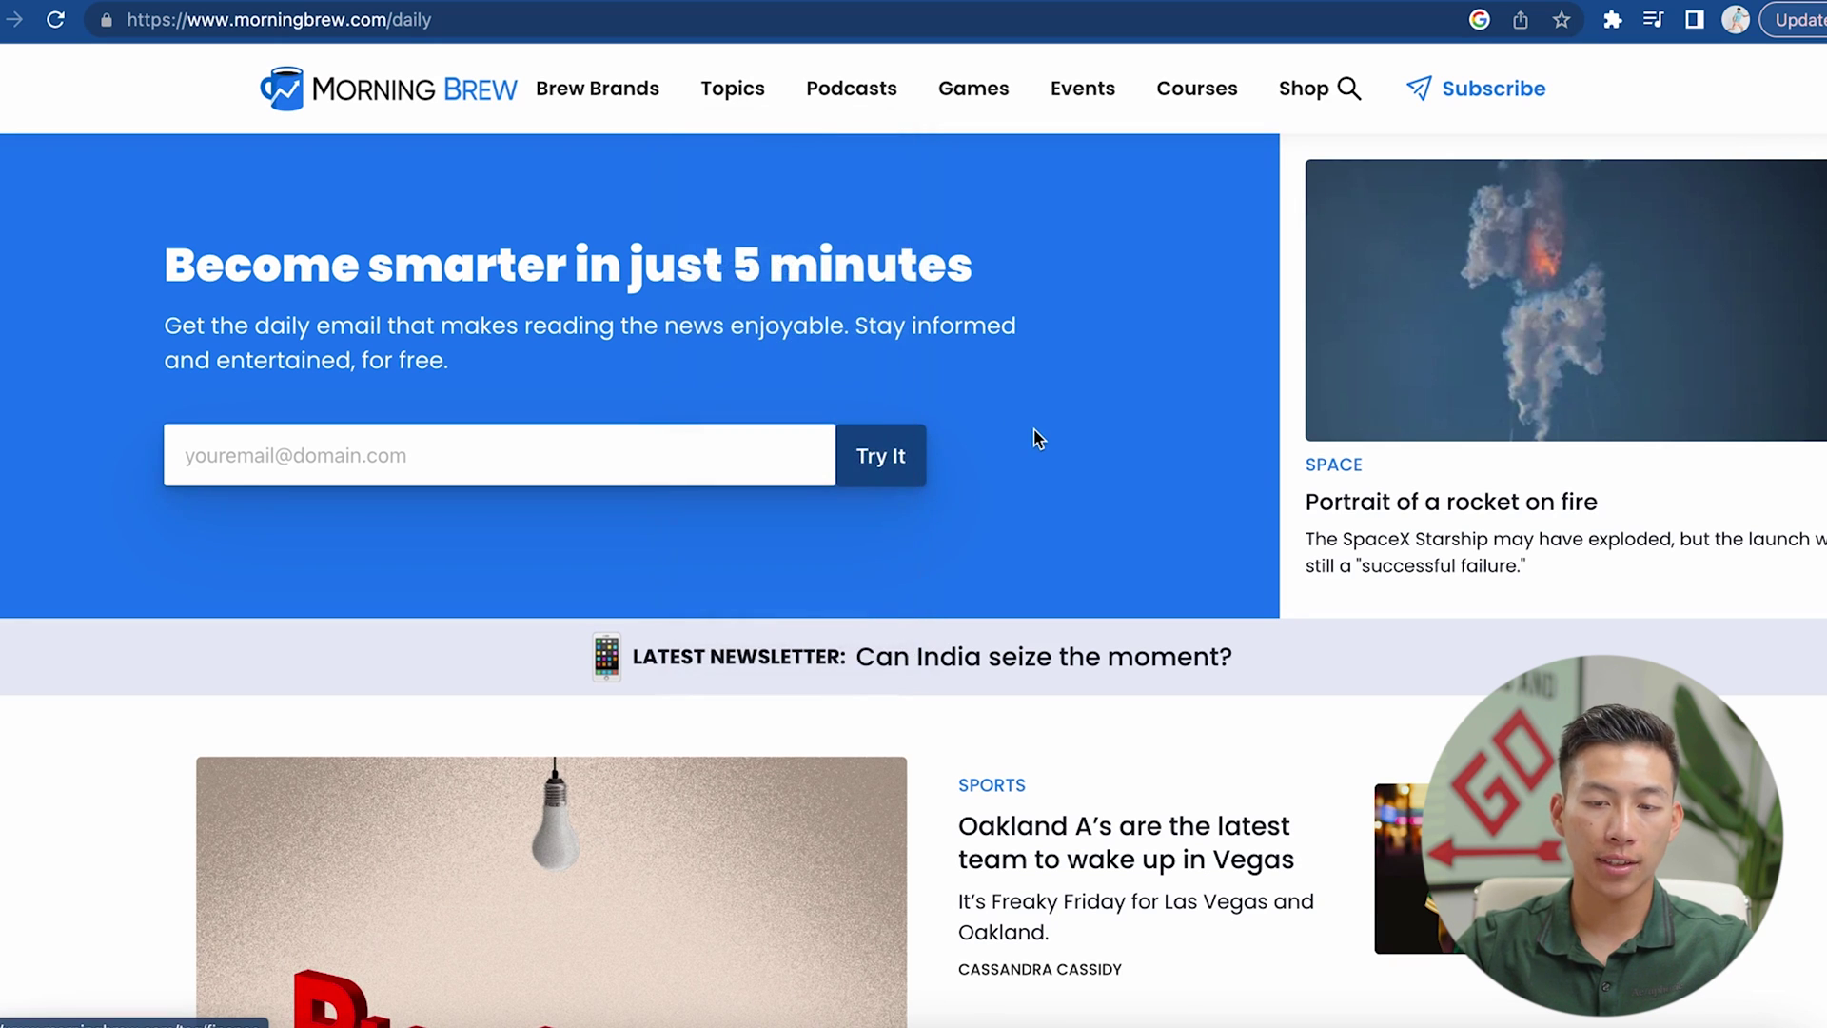
pyautogui.scroll(-5, 1036, 437)
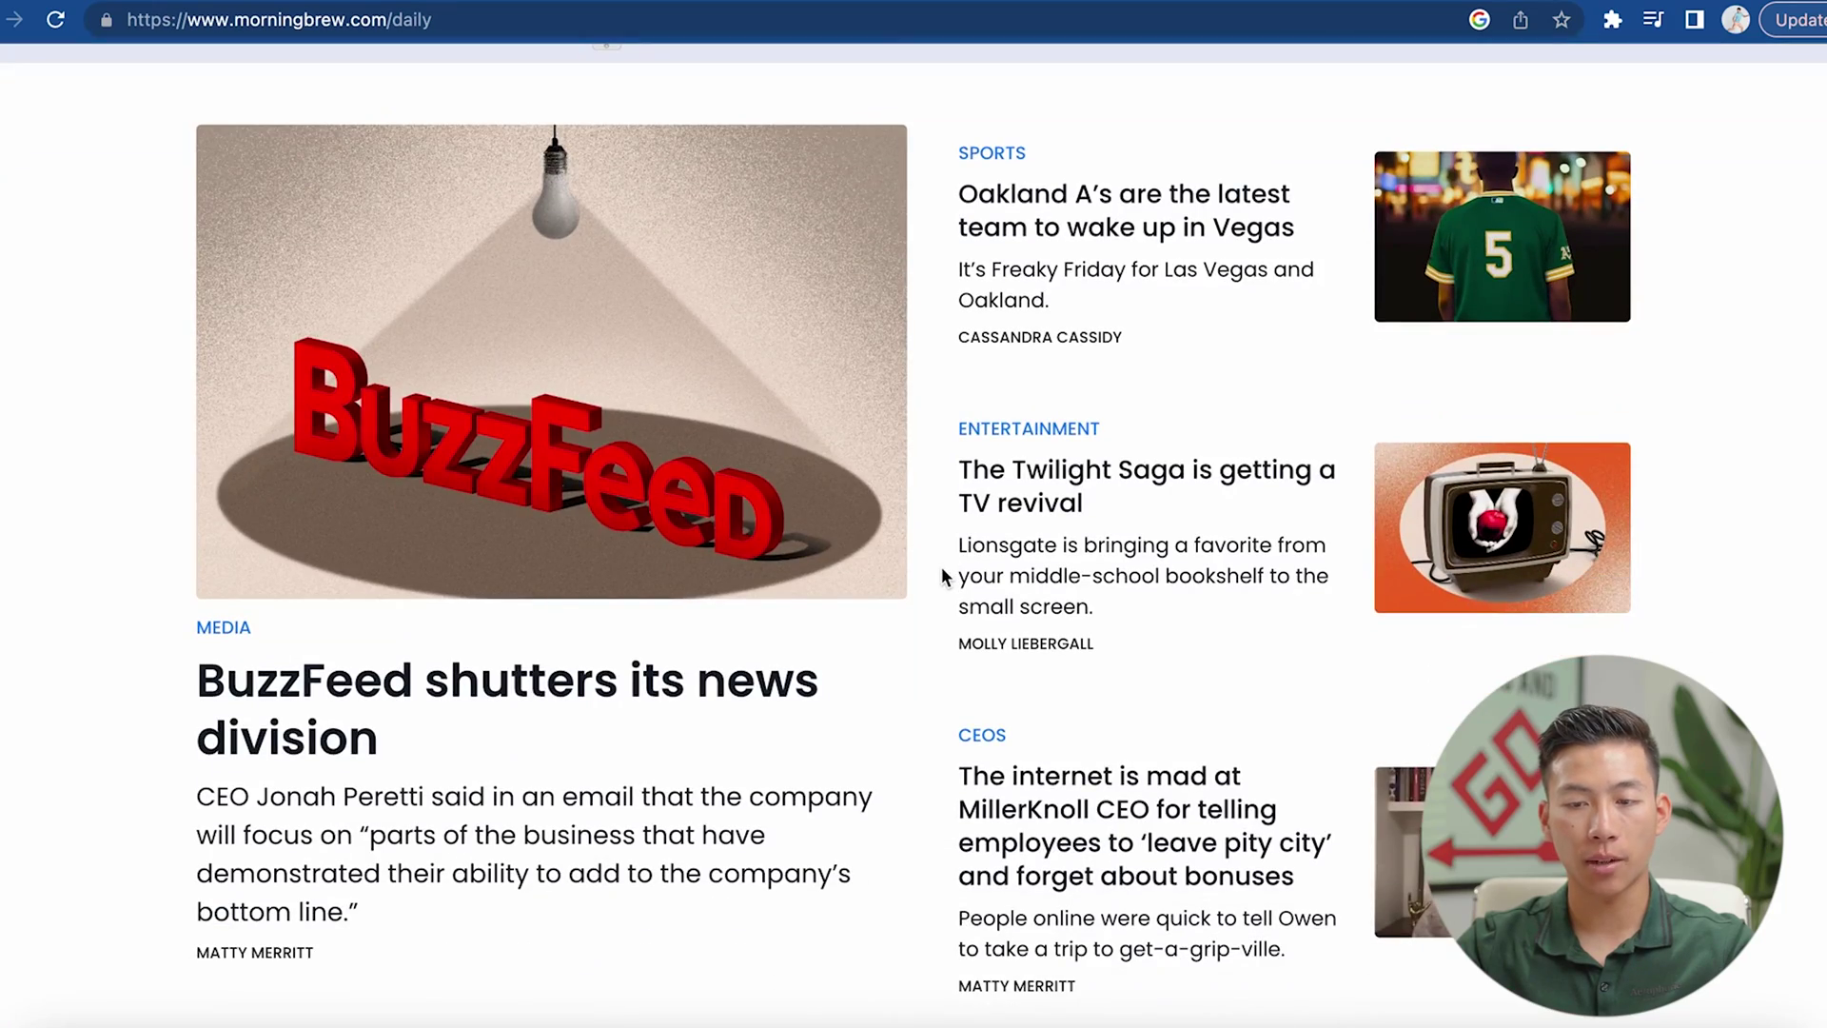
pyautogui.scroll(-6, 940, 567)
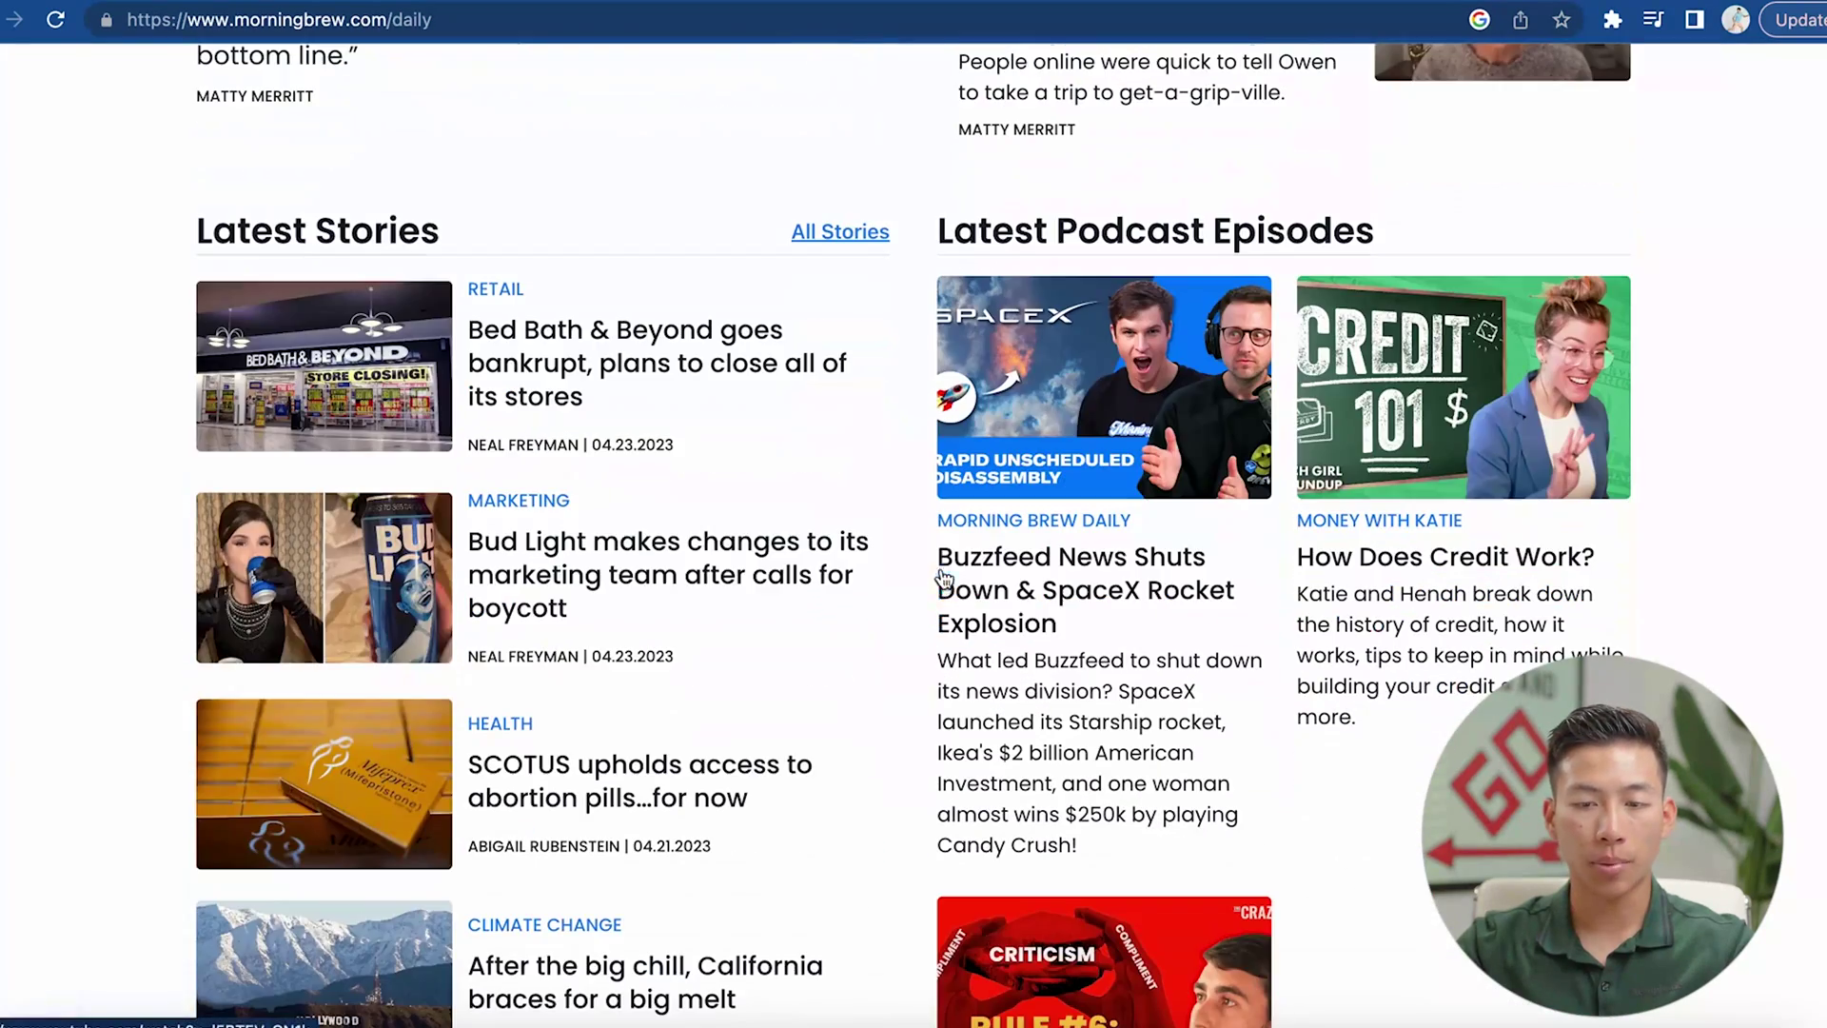
pyautogui.scroll(-3, 921, 599)
pyautogui.scroll(-10, 921, 609)
pyautogui.scroll(11, 921, 600)
pyautogui.scroll(15, 921, 600)
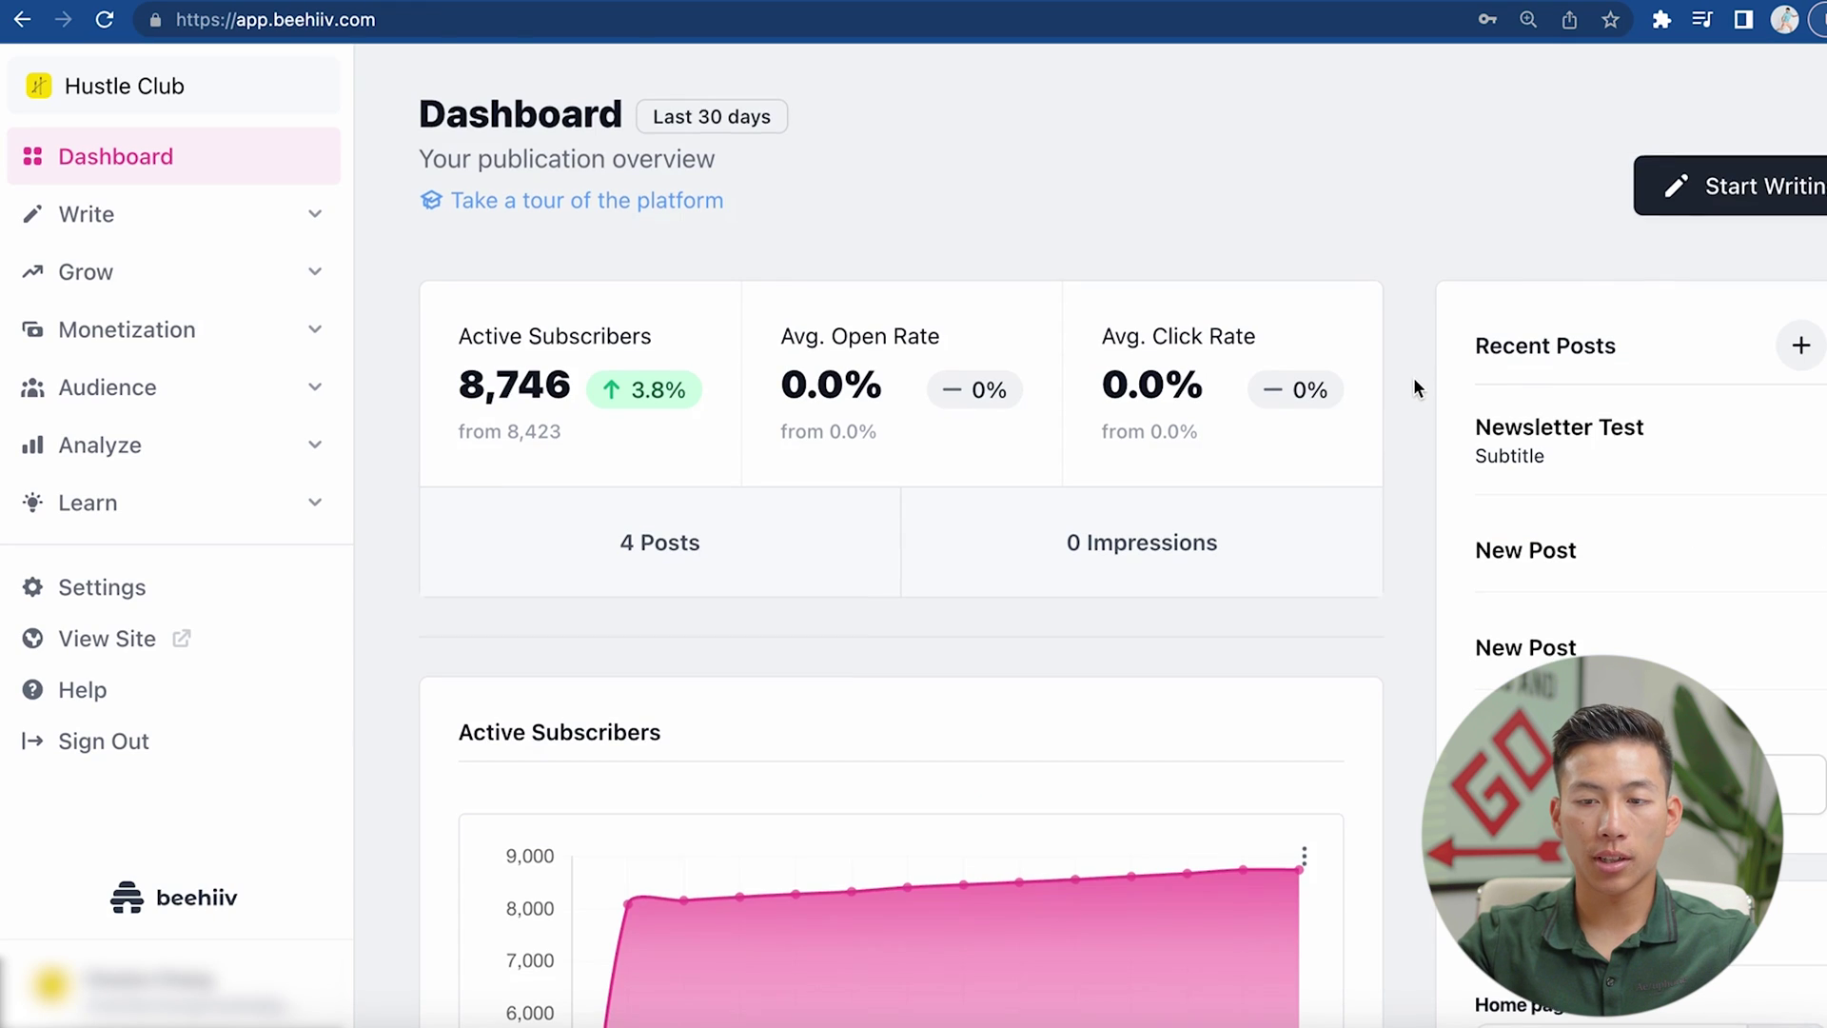
# - Scroll the Hustle Club dashboard: 8,746 active subscribers, 0.0% open and click rates, 0 impressions
pyautogui.scroll(-10, 1413, 377)
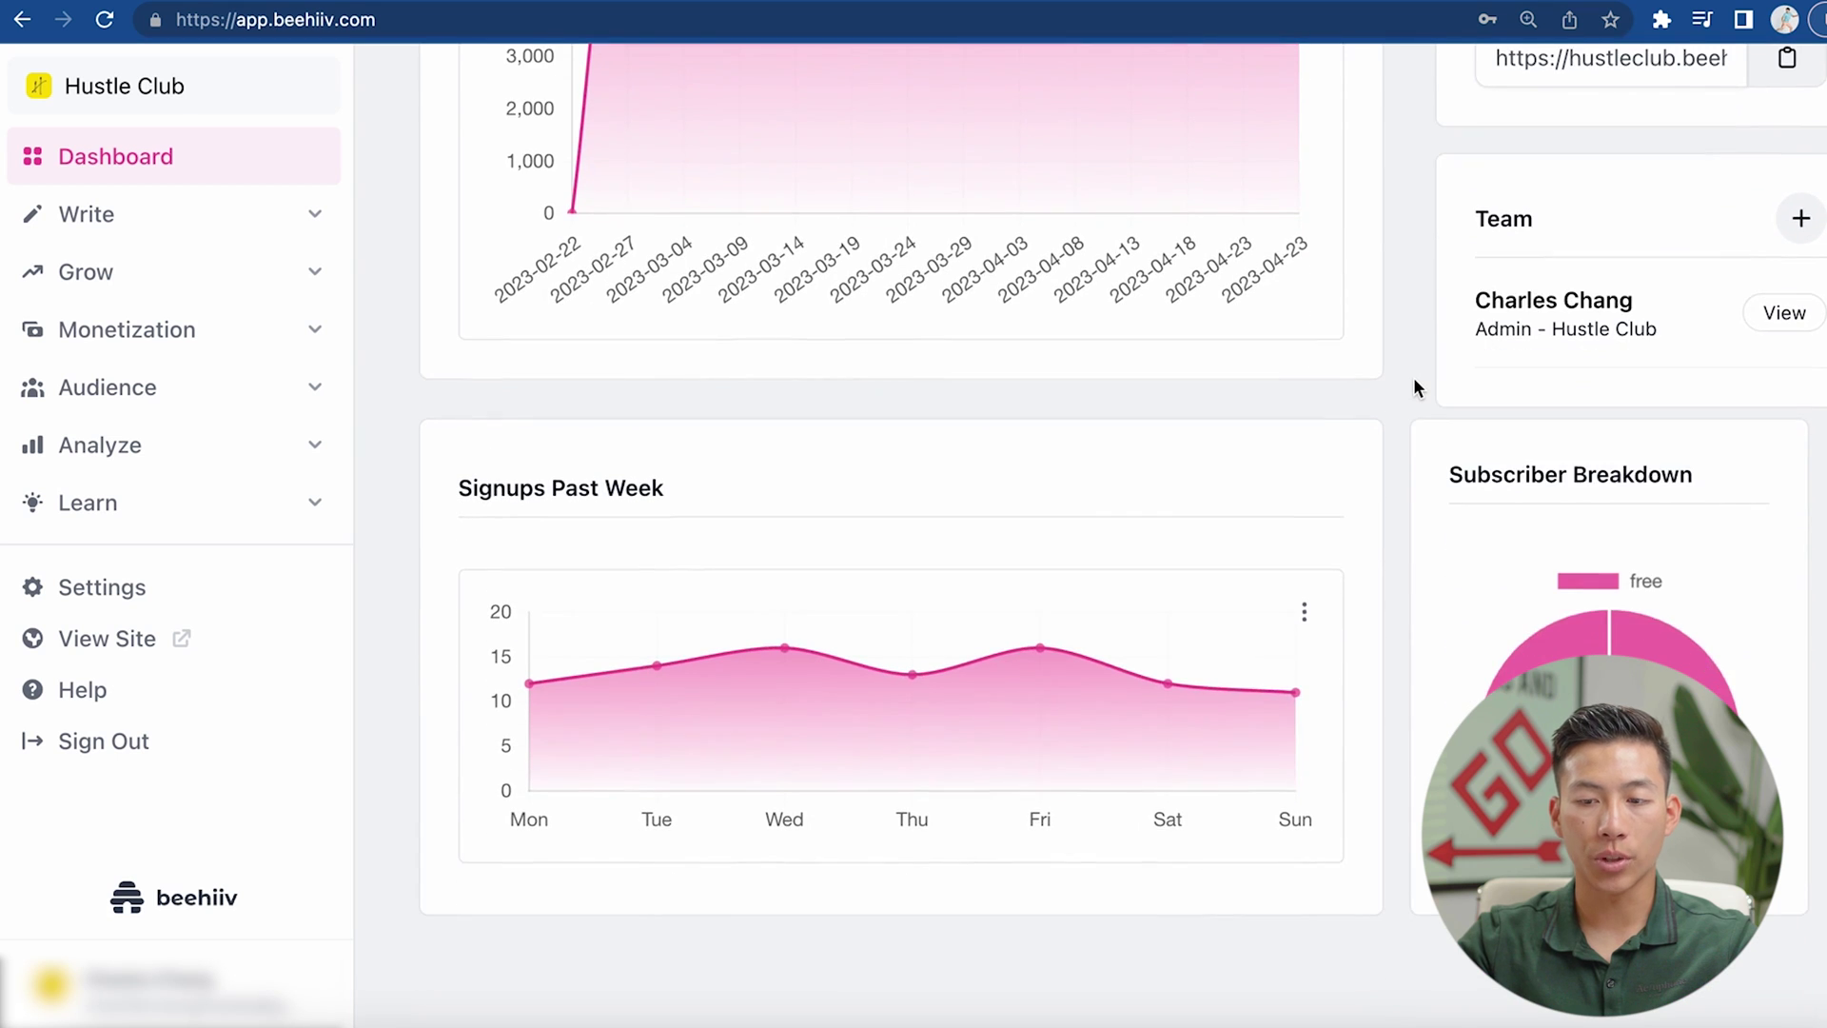
pyautogui.scroll(12, 1413, 377)
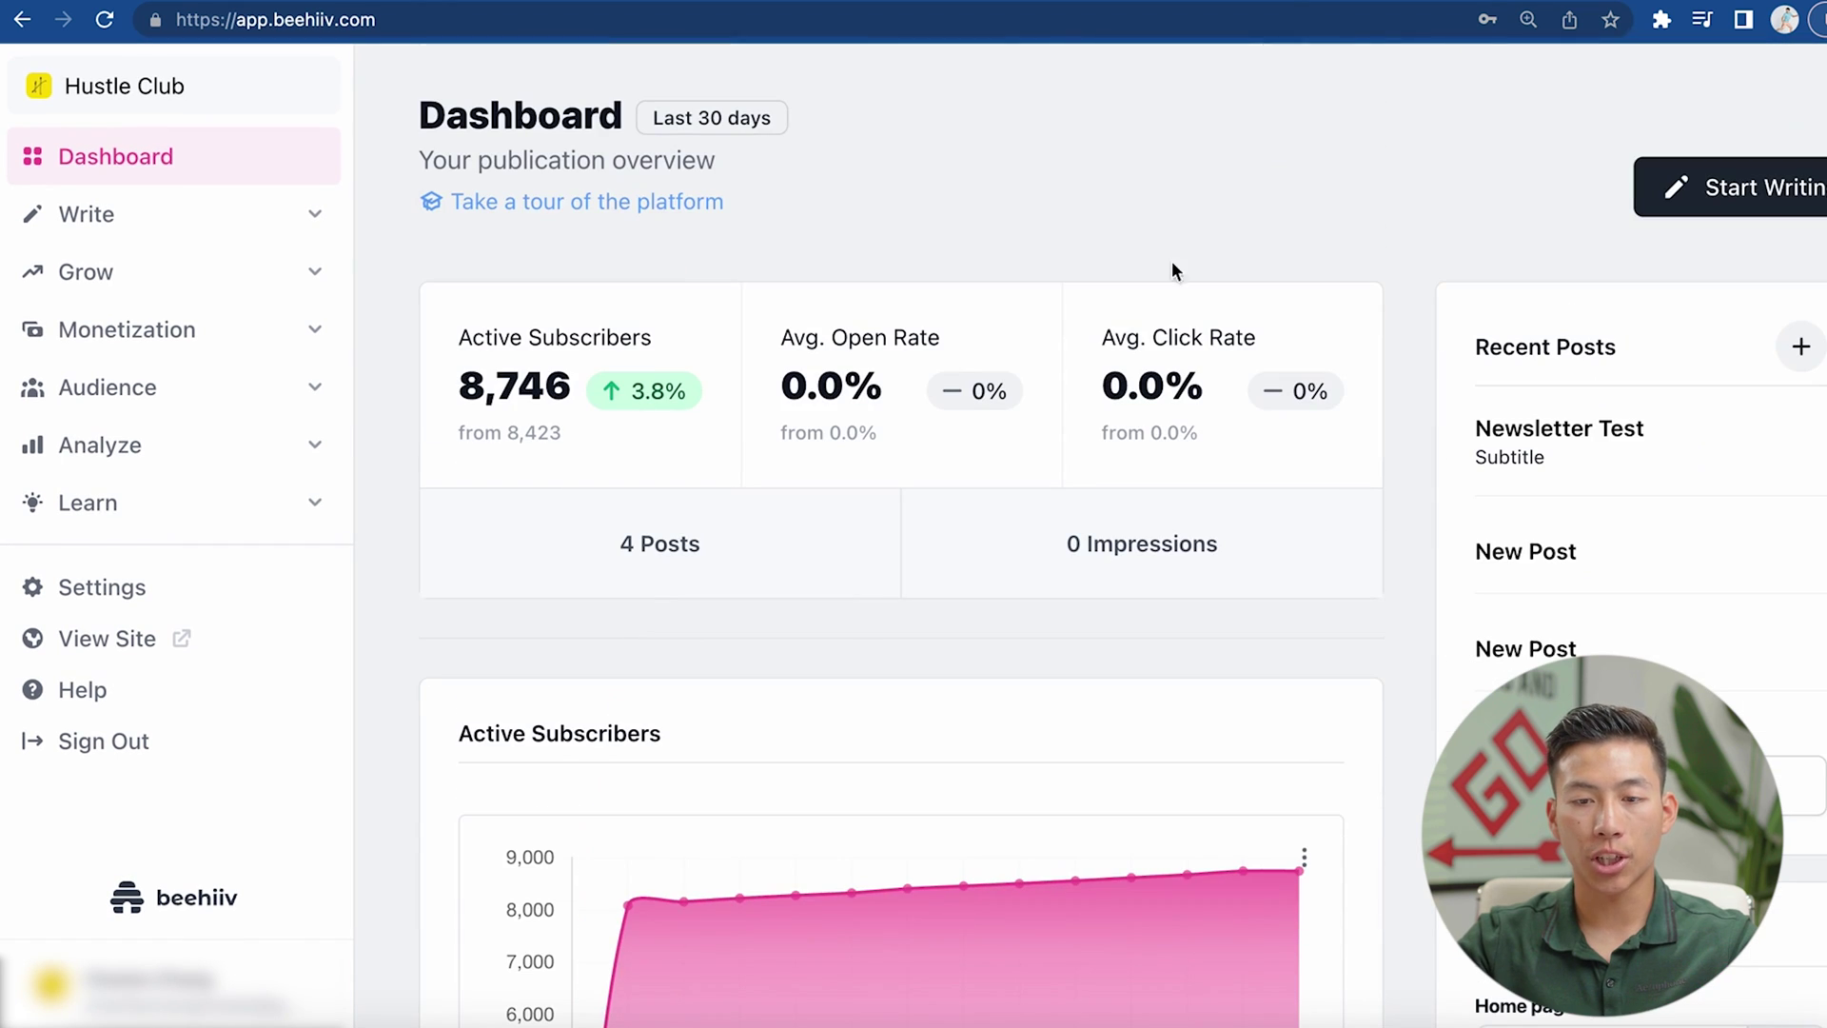
pyautogui.scroll(-5, 572, 868)
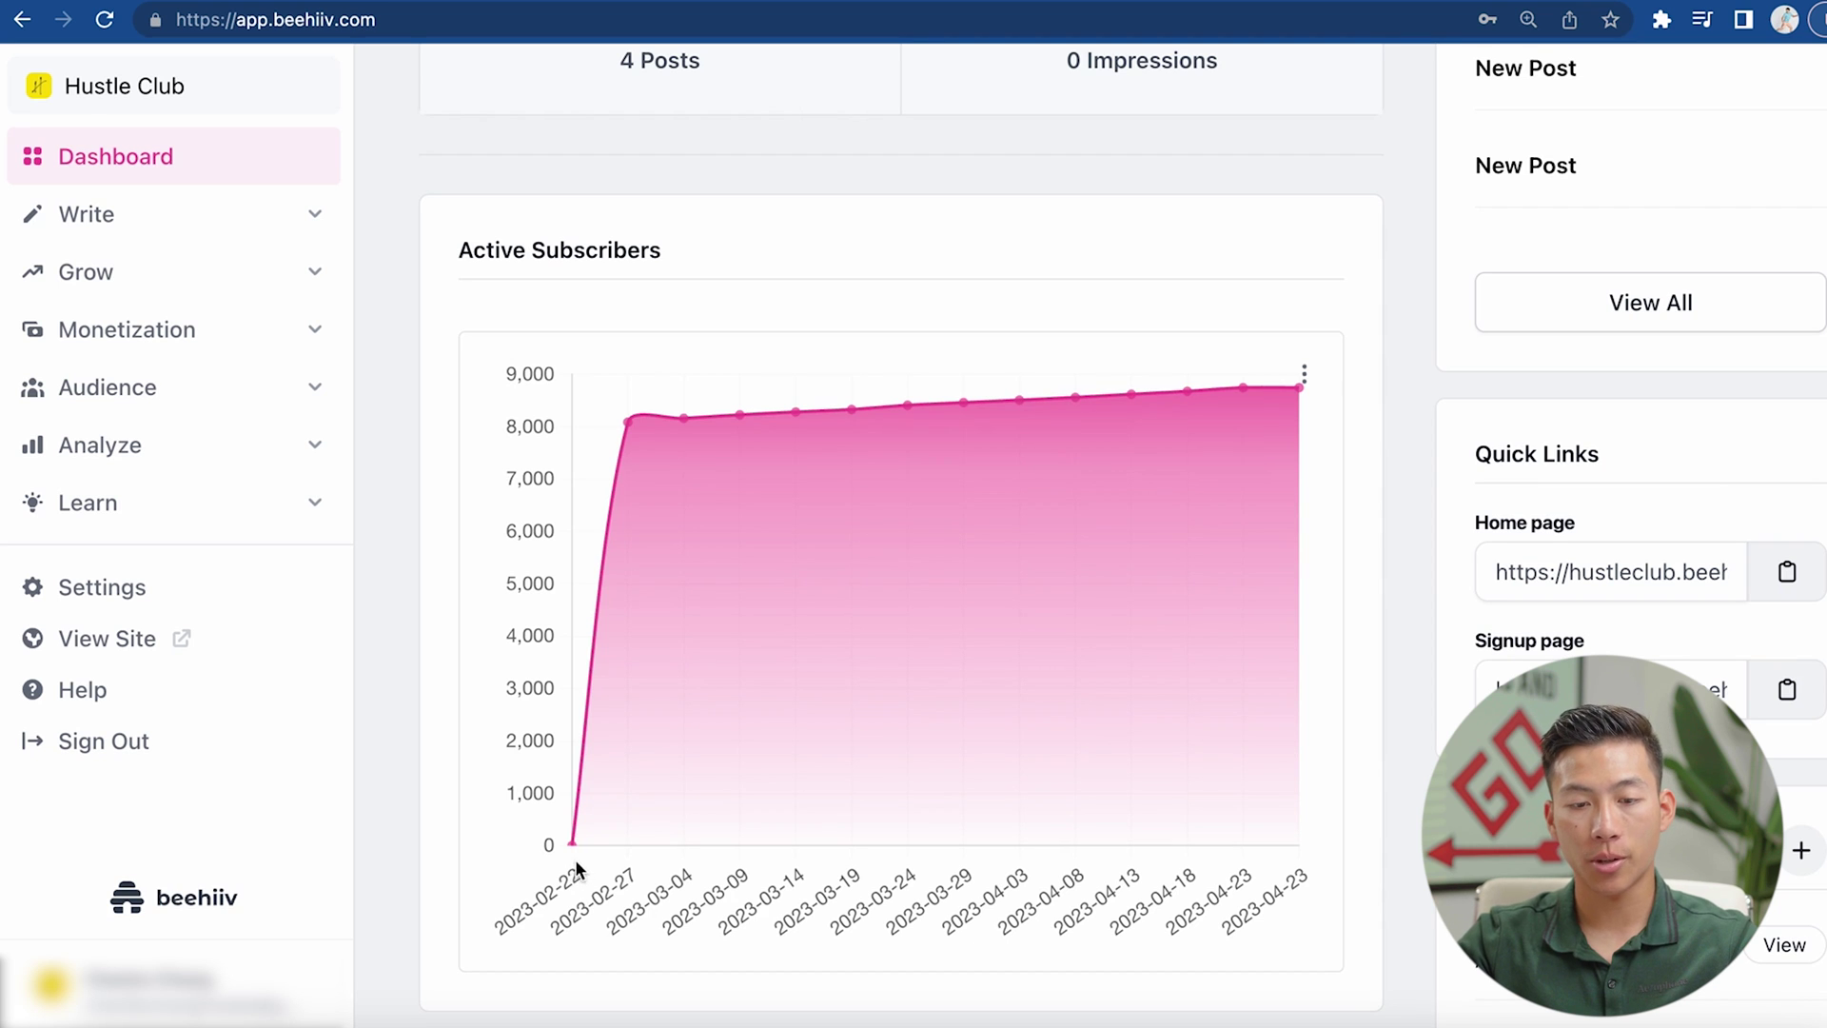
pyautogui.scroll(2, 489, 456)
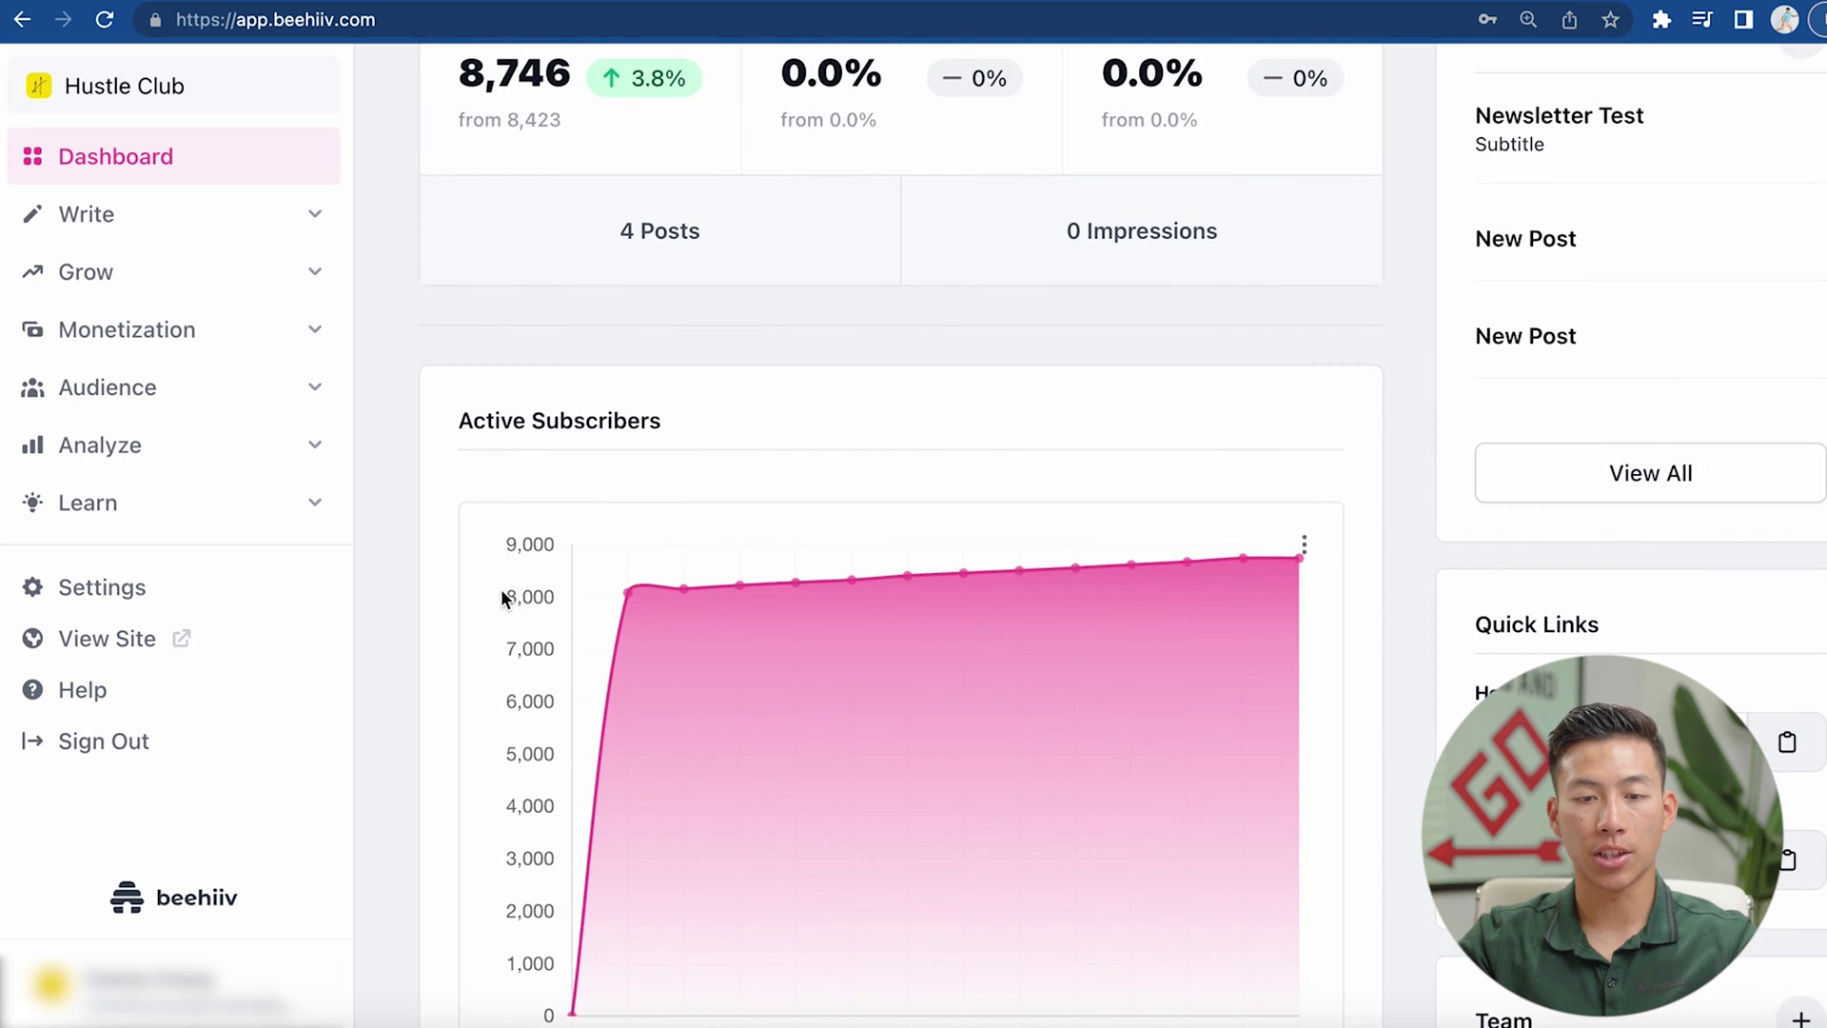
pyautogui.scroll(4, 1039, 206)
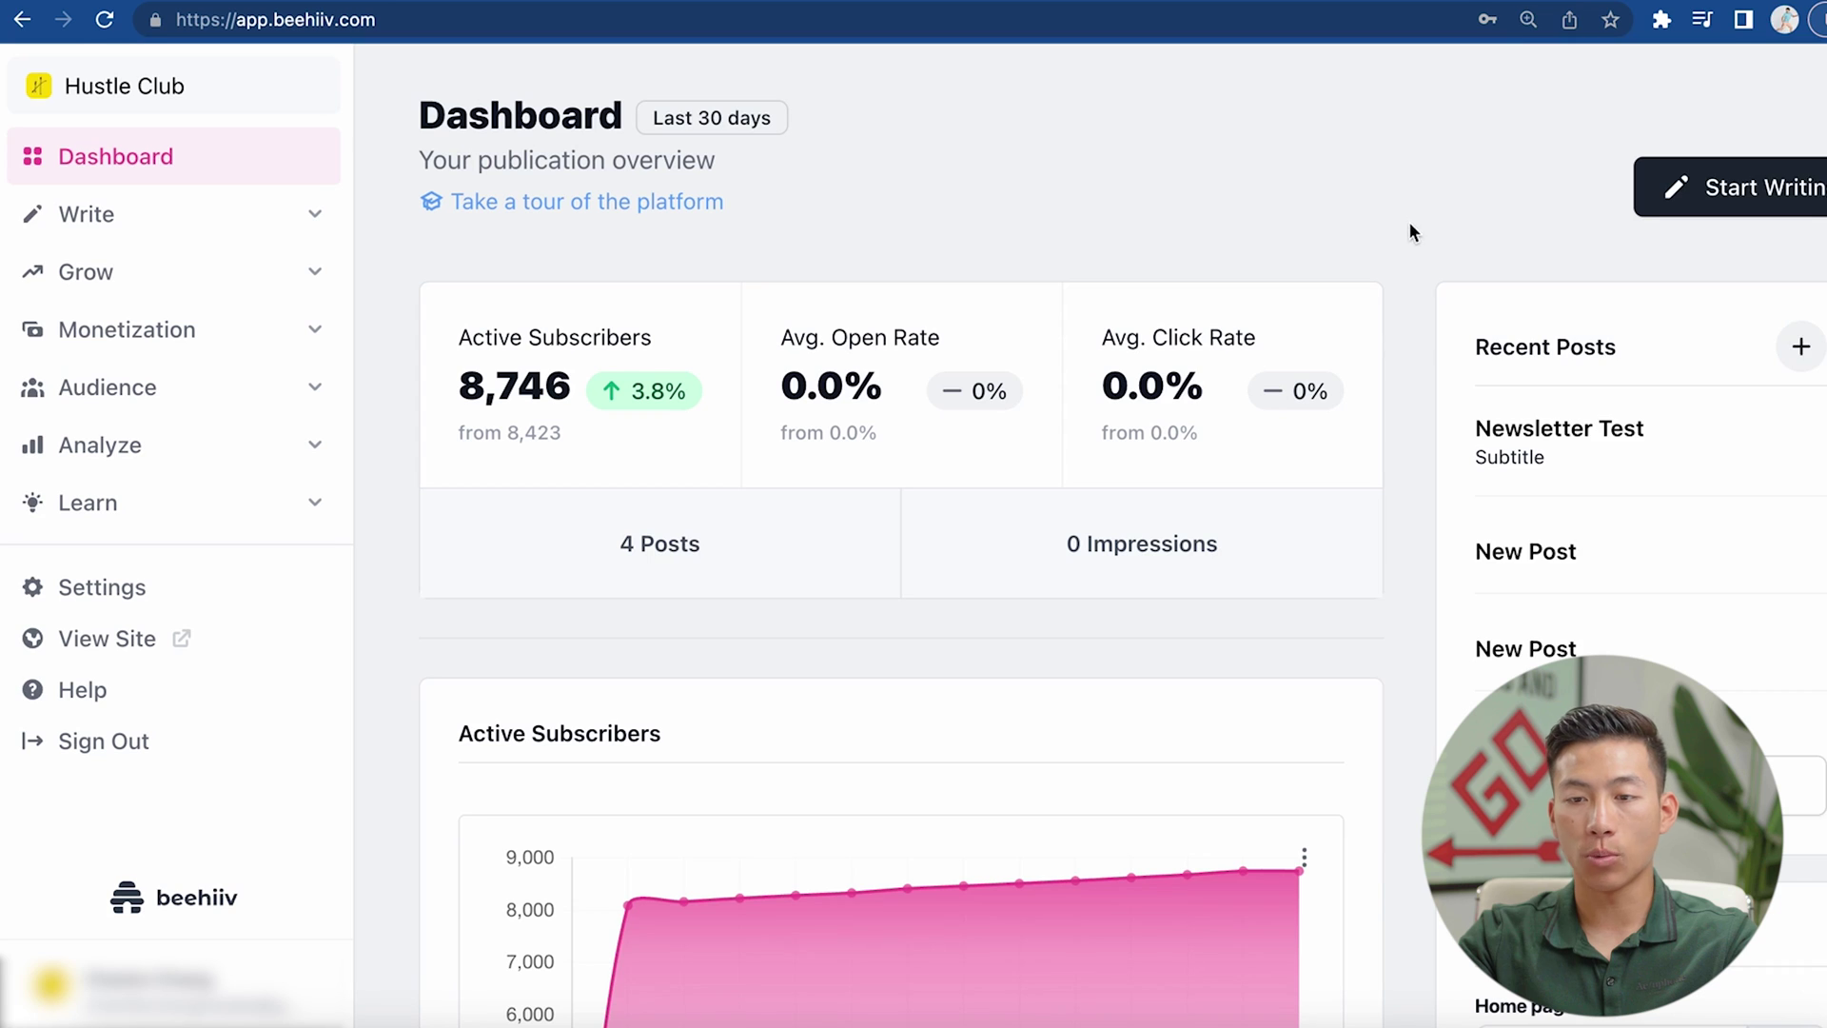
# - Start a new draft post and scroll through its Post Settings
pyautogui.click(1692, 199)
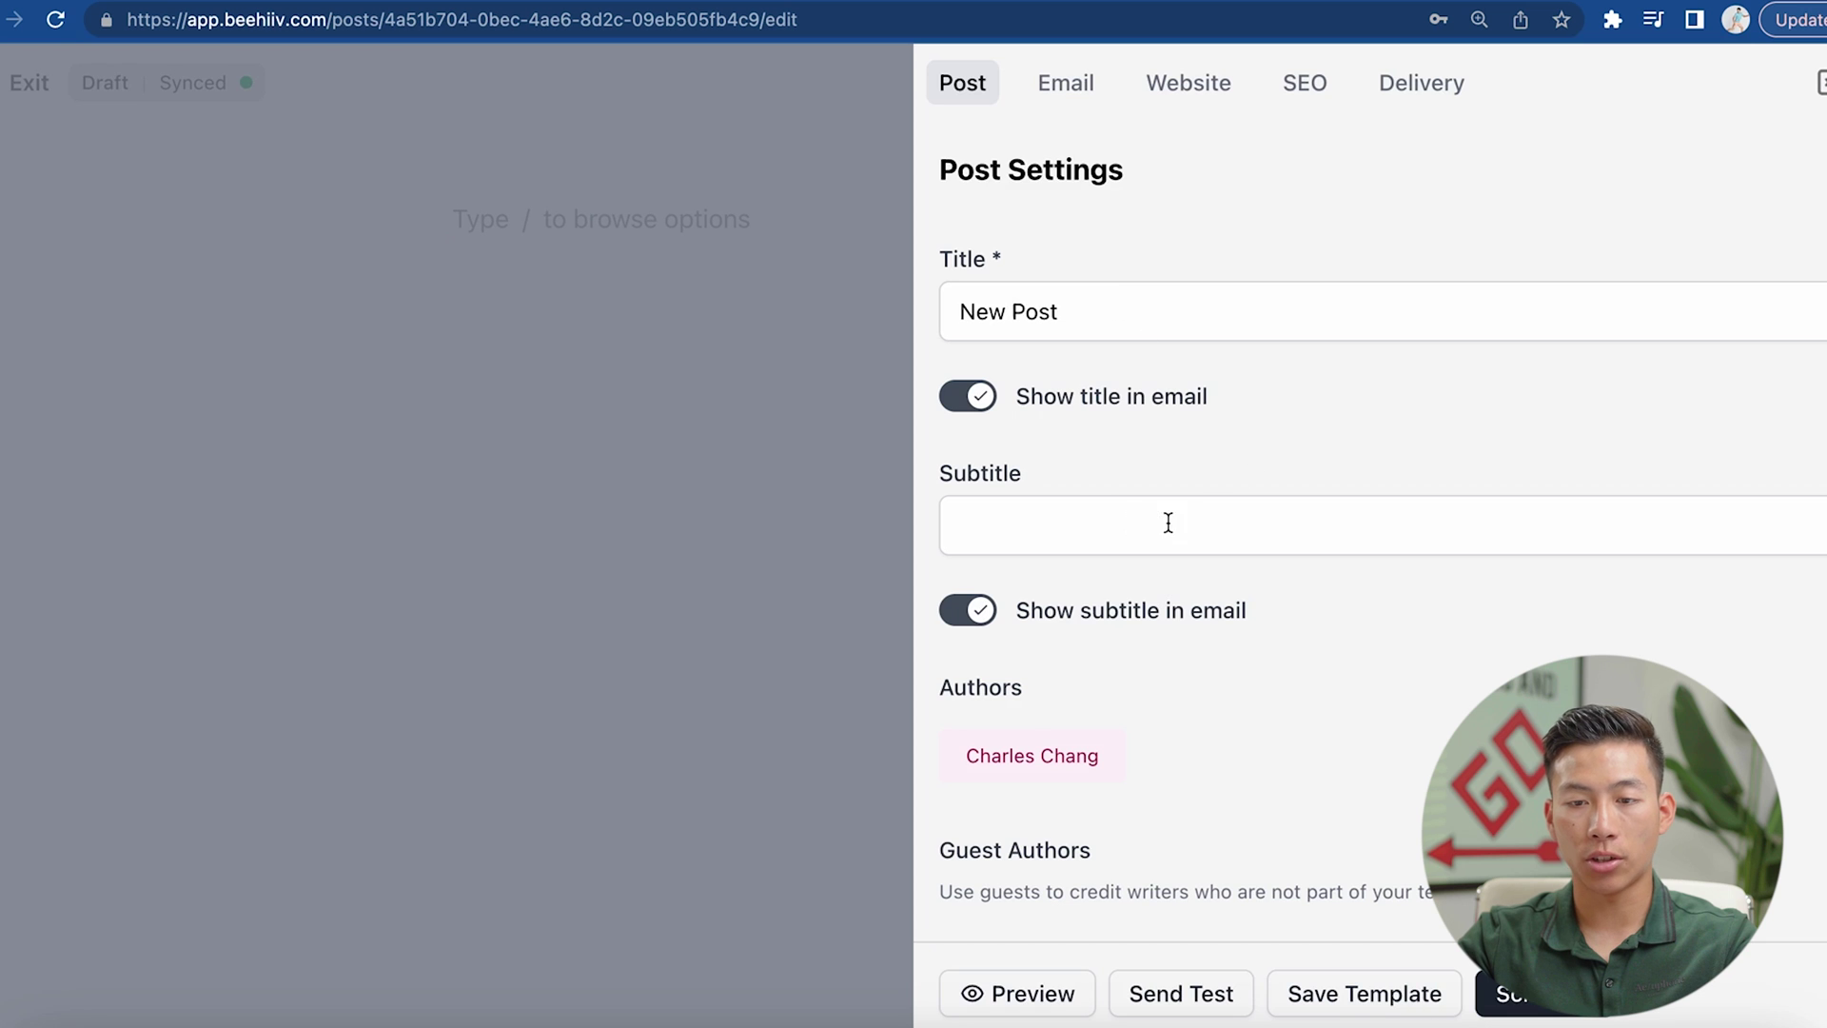
pyautogui.scroll(-3, 1167, 523)
pyautogui.scroll(-2, 1201, 508)
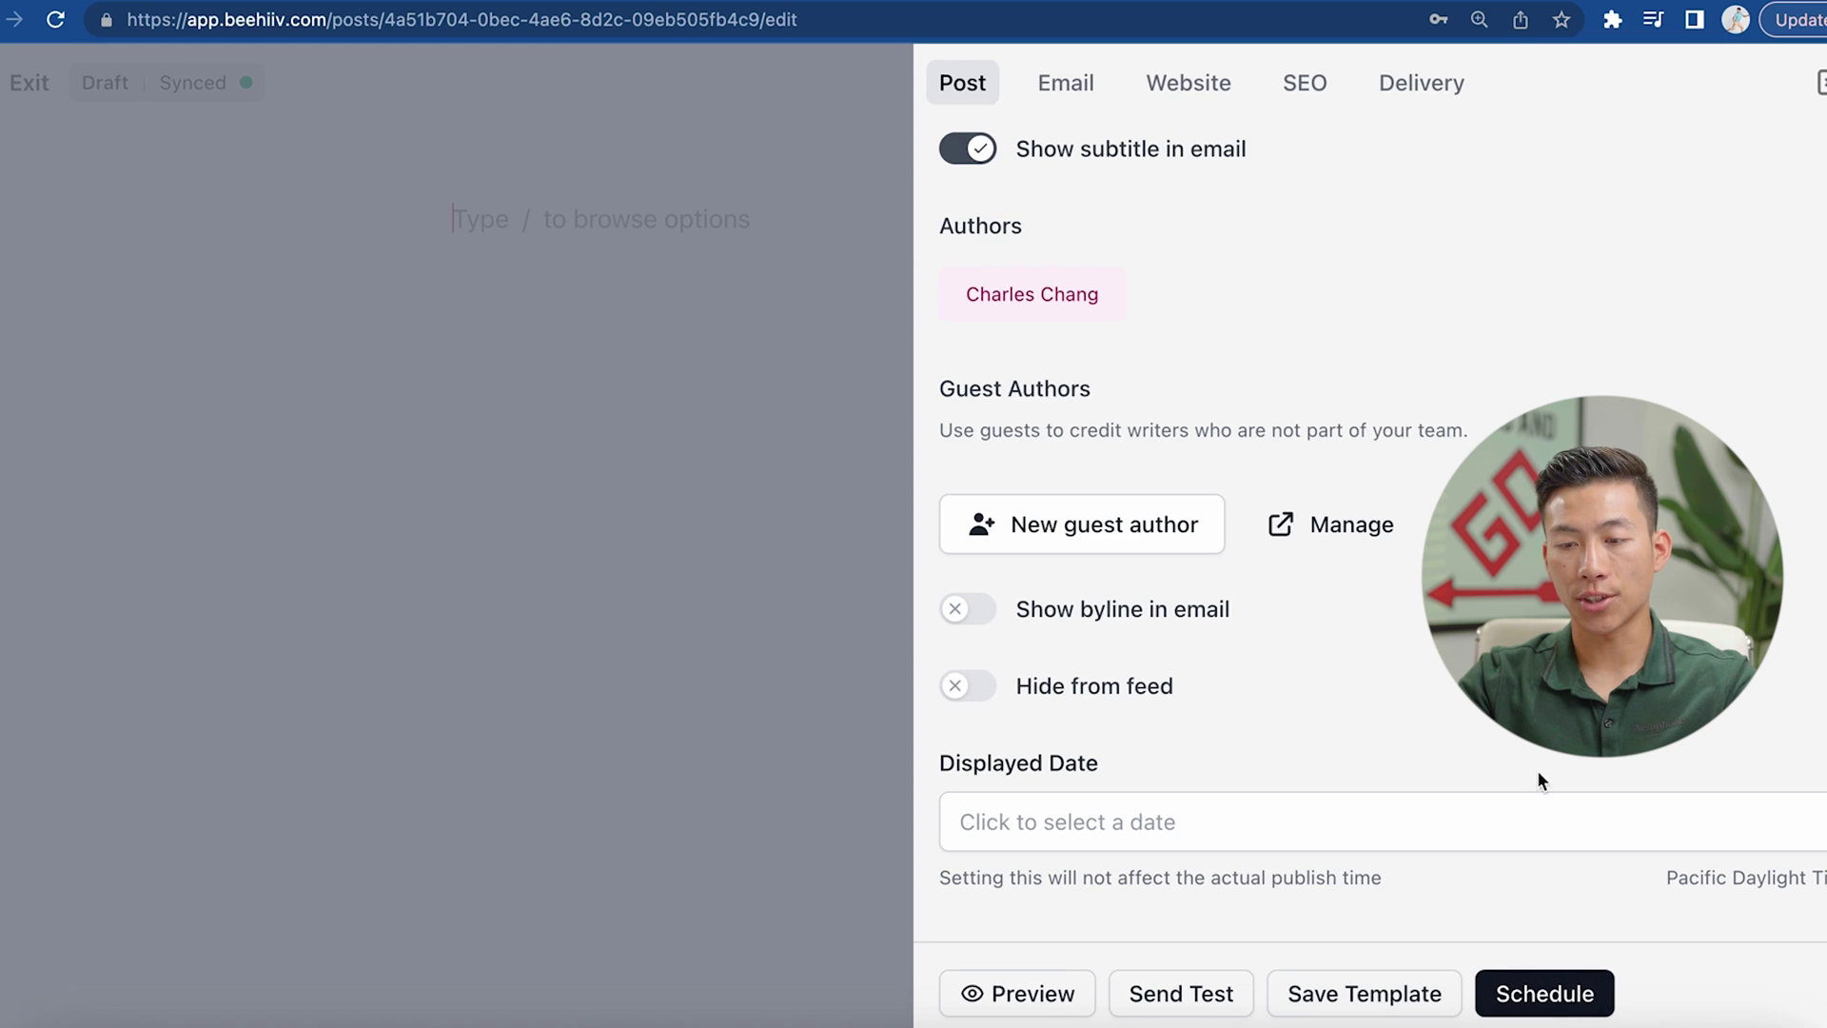
pyautogui.scroll(5, 1538, 775)
# - View the draft's Email Settings, including subject line and preview text
pyautogui.click(1066, 88)
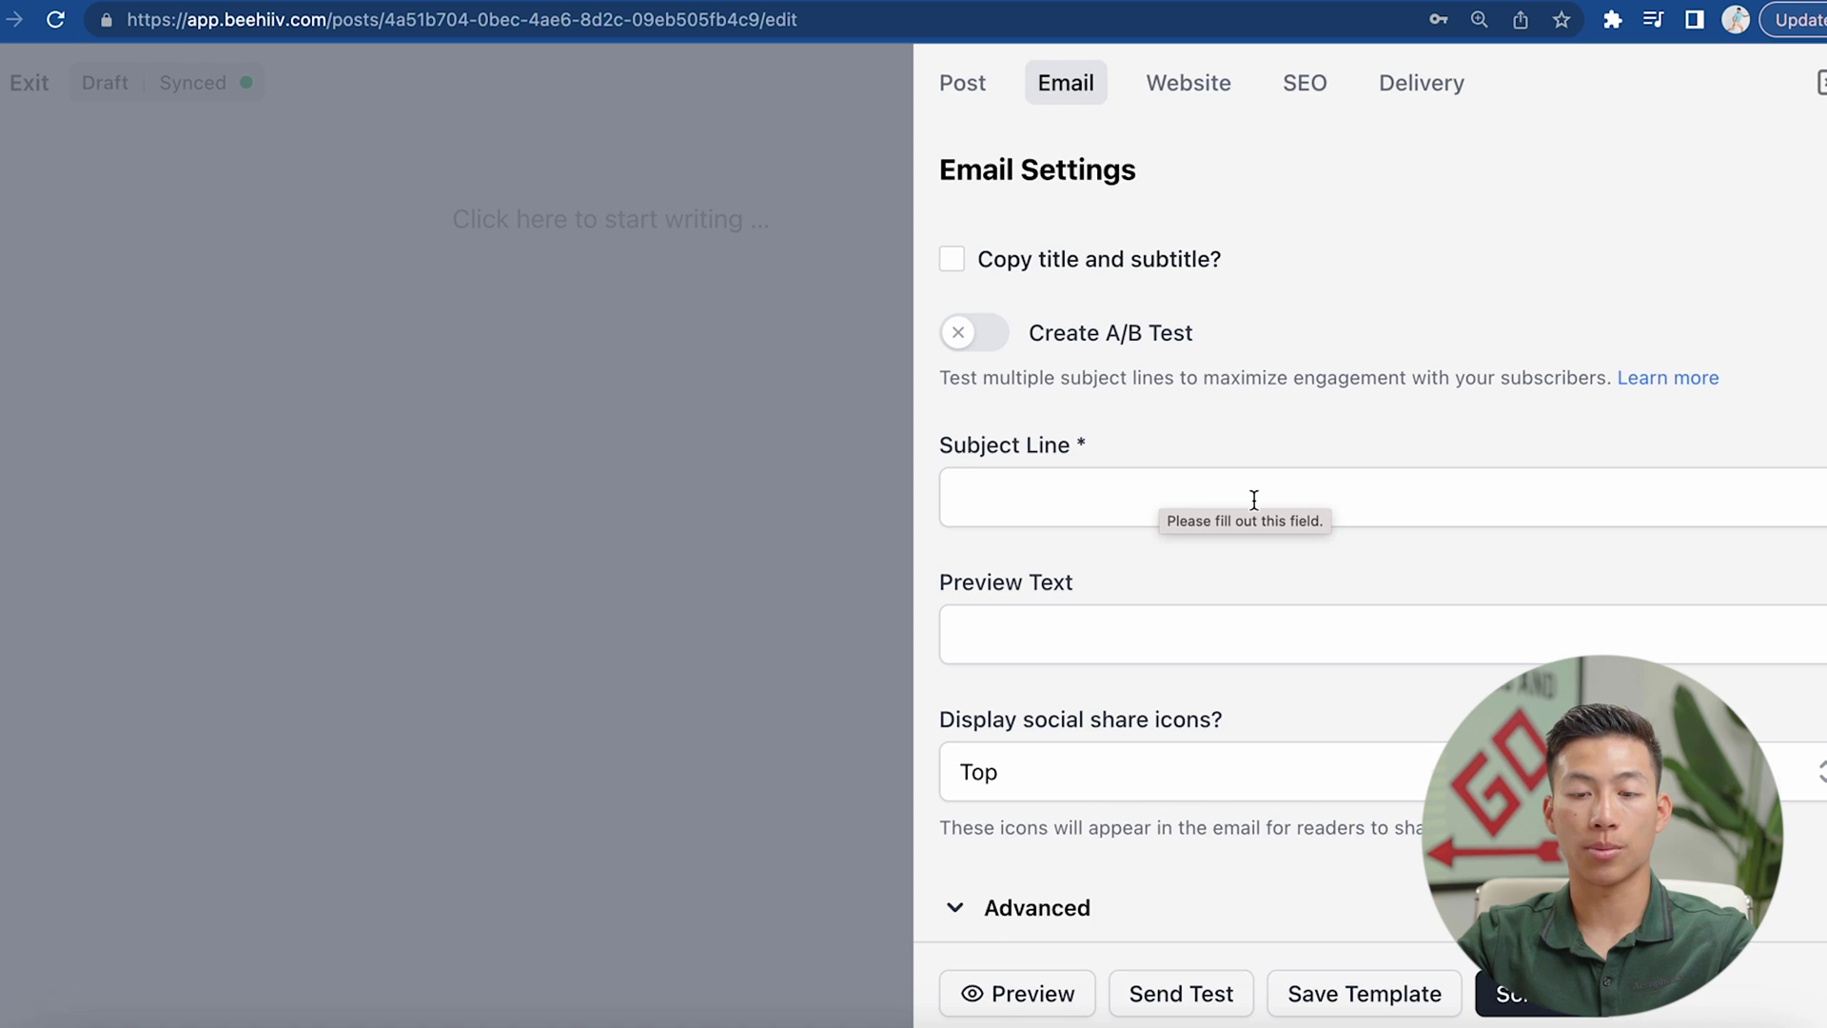
pyautogui.scroll(-2, 1255, 499)
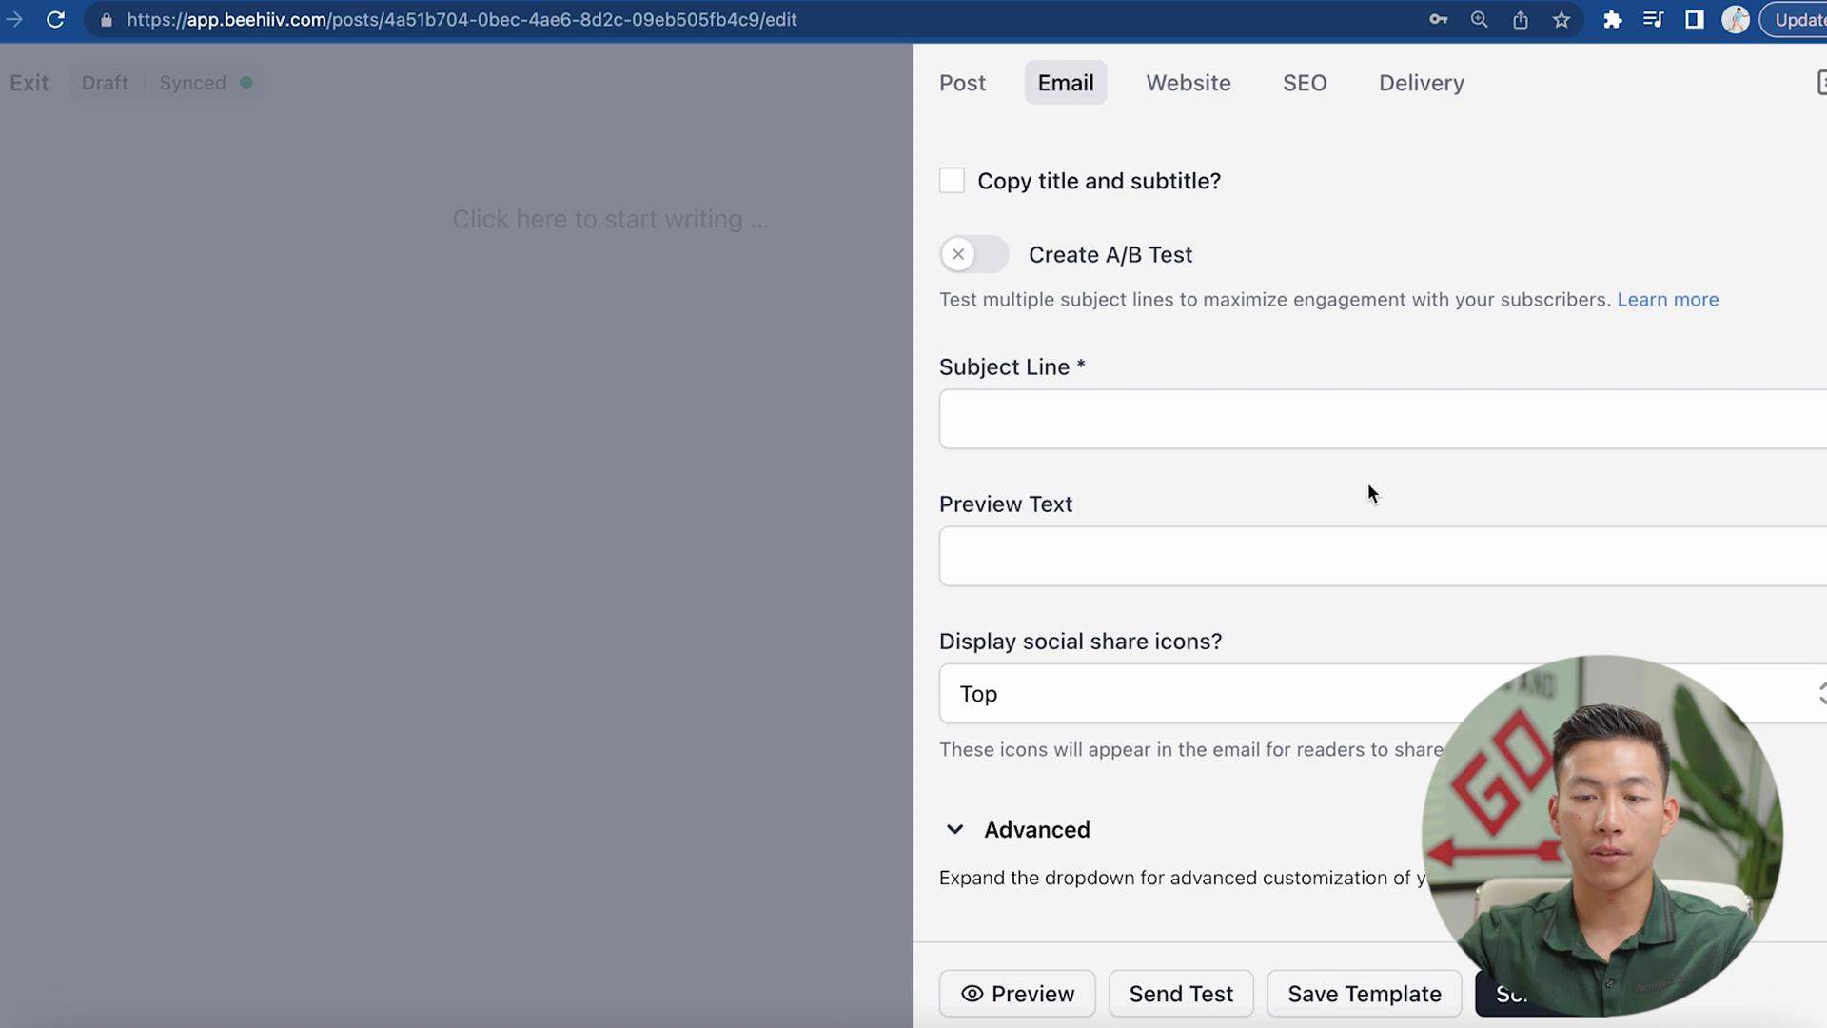
pyautogui.scroll(2, 1255, 403)
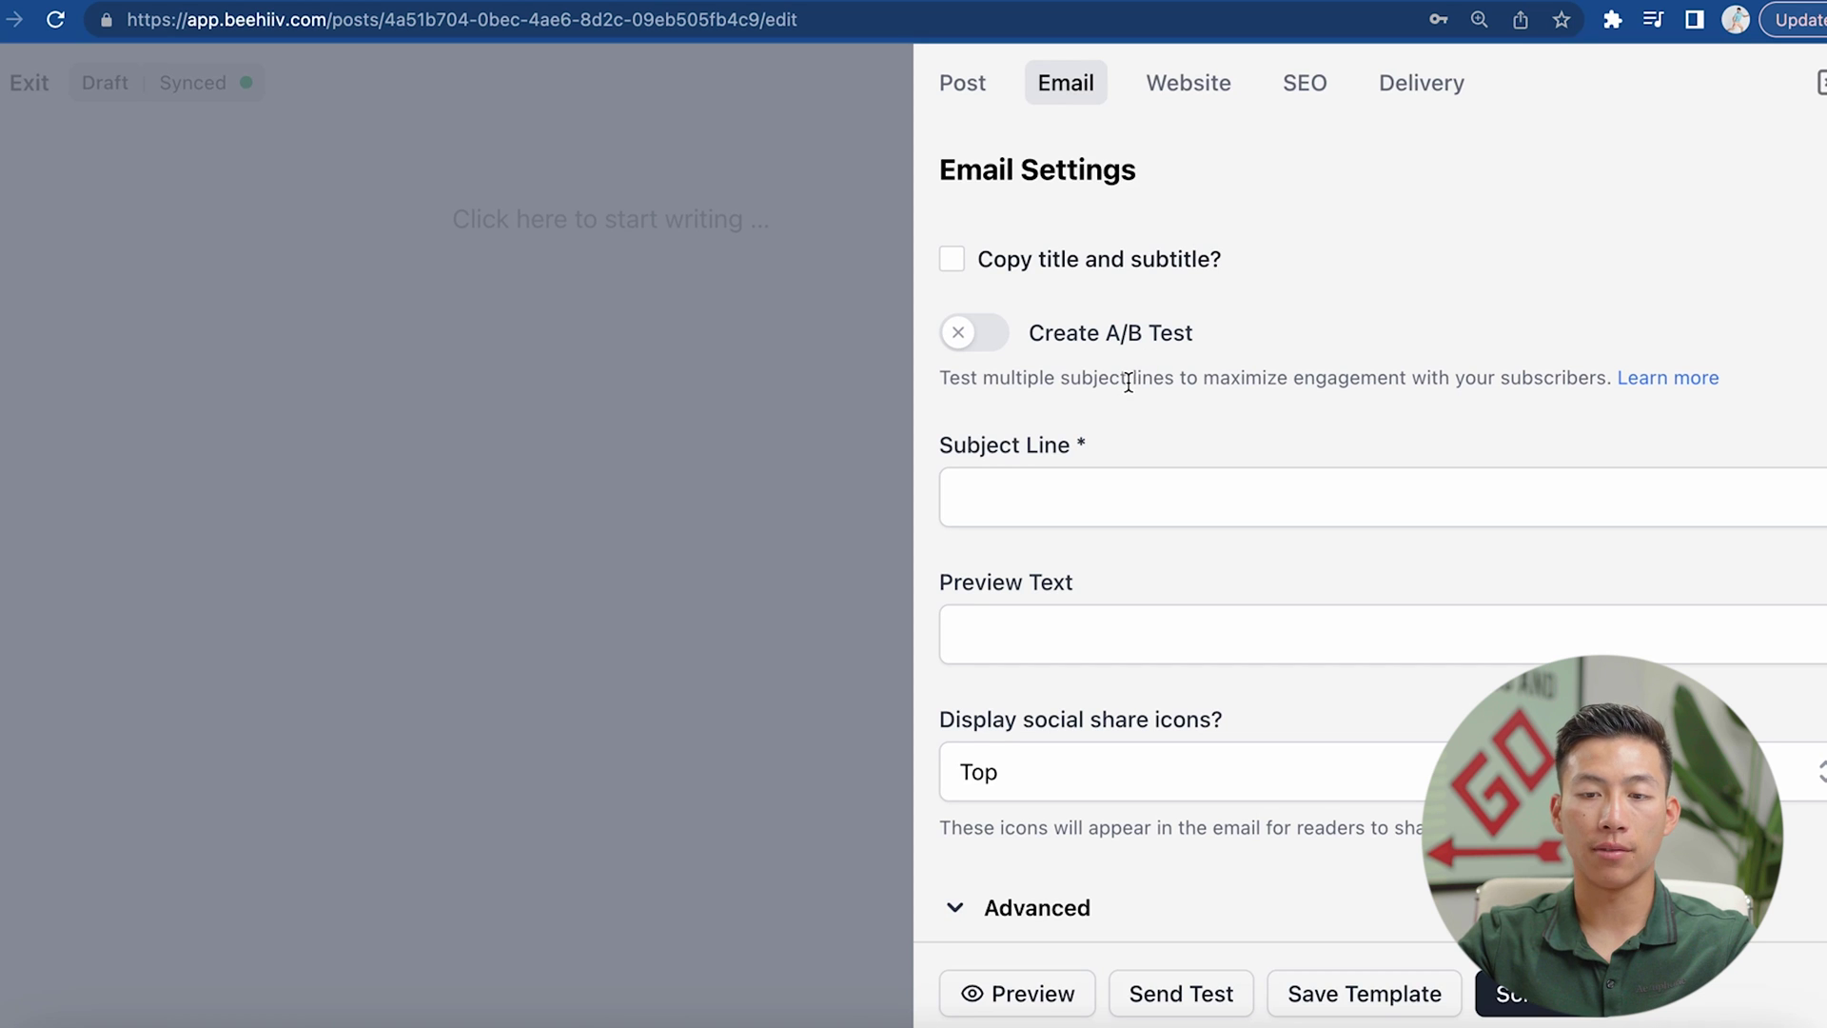
pyautogui.click(1189, 91)
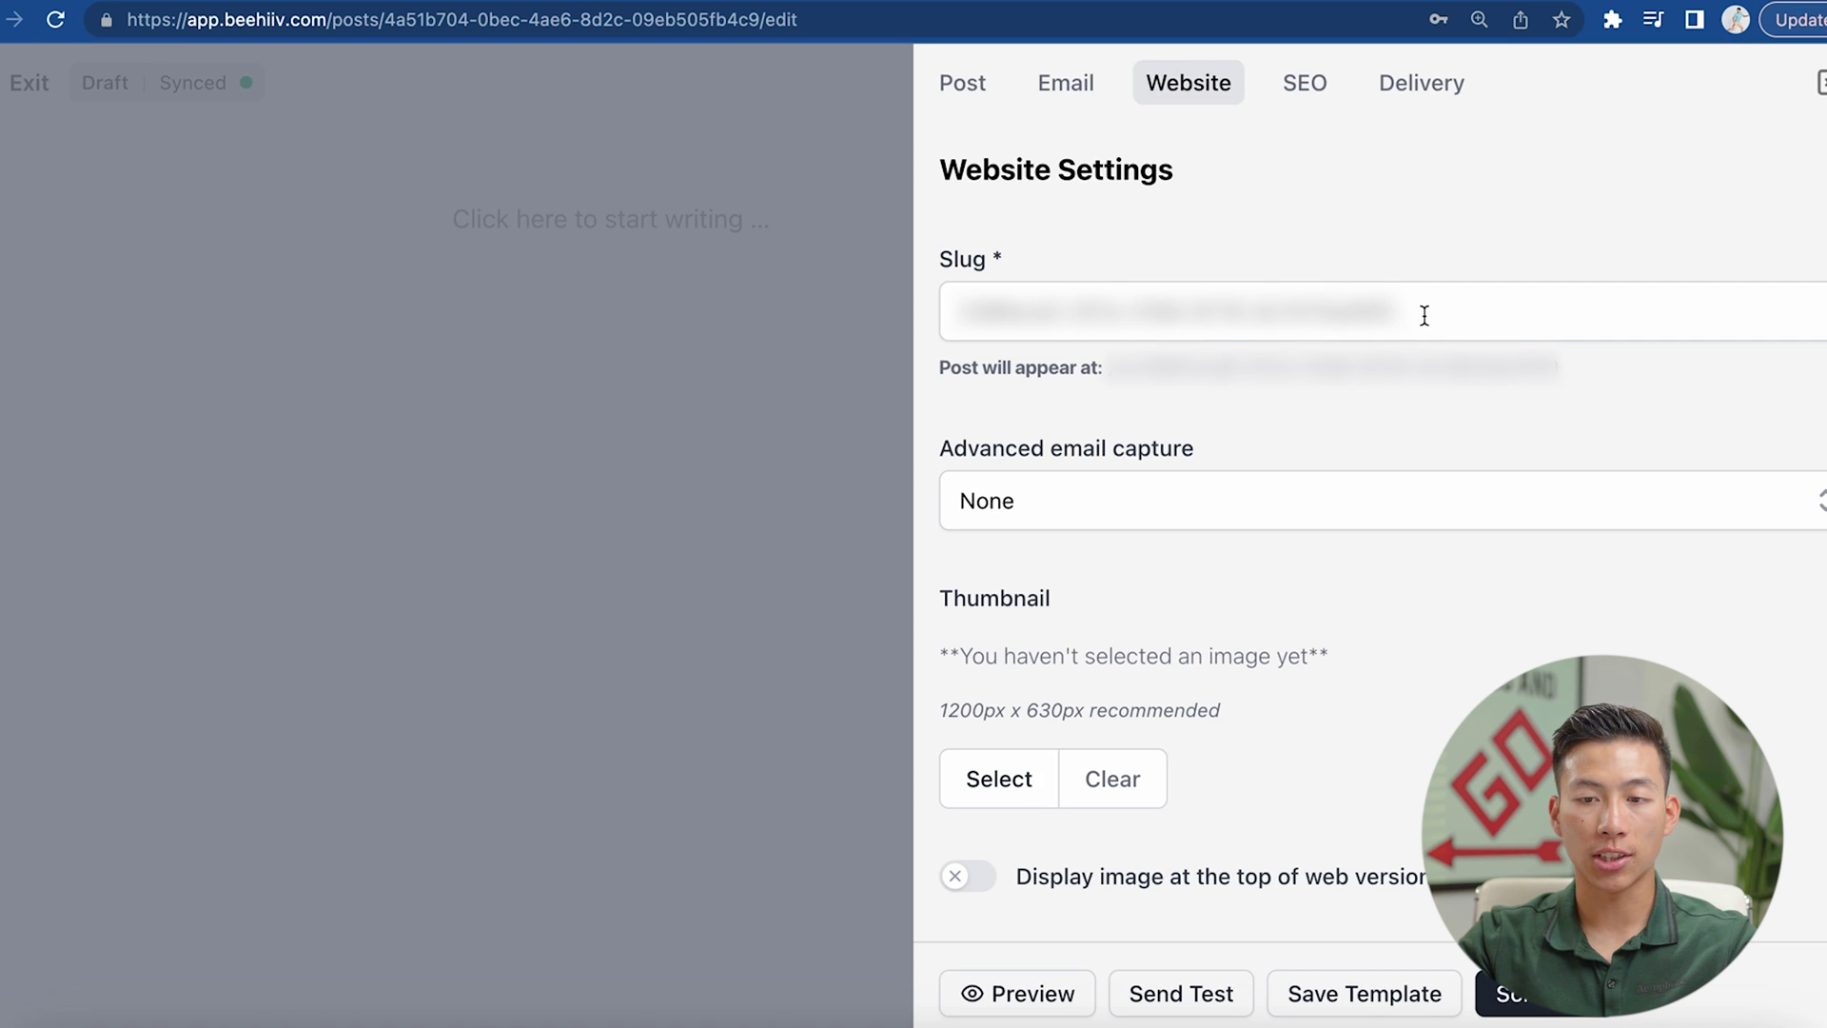
# - Rename the post title from 'New Post' to 'Entrepreneurship'
pyautogui.click(962, 86)
pyautogui.click(1090, 307)
pyautogui.press('super+a')
pyautogui.write('Entrepren')
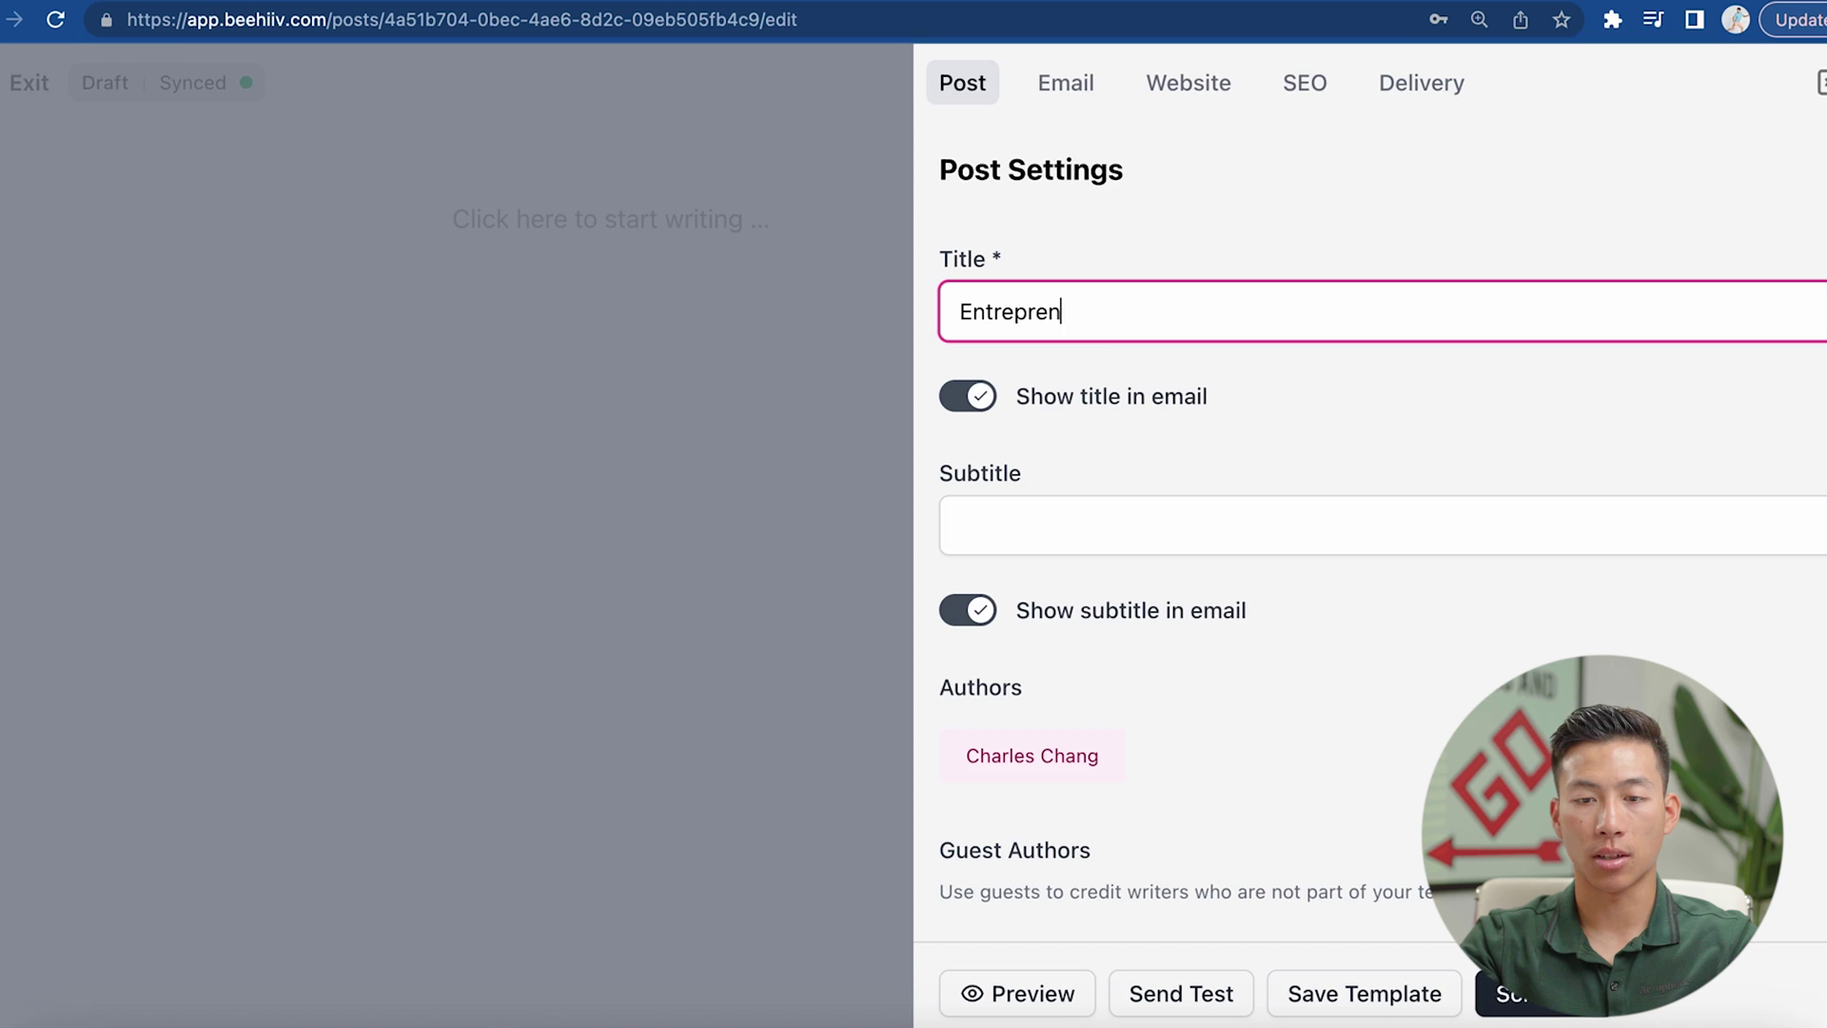
pyautogui.write('eurship')
# - Set the post slug to 'entrepreneurship' so it lives at /p/entrepreneurship
pyautogui.click(1180, 95)
pyautogui.click(1184, 319)
pyautogui.write('entrepreneurship')
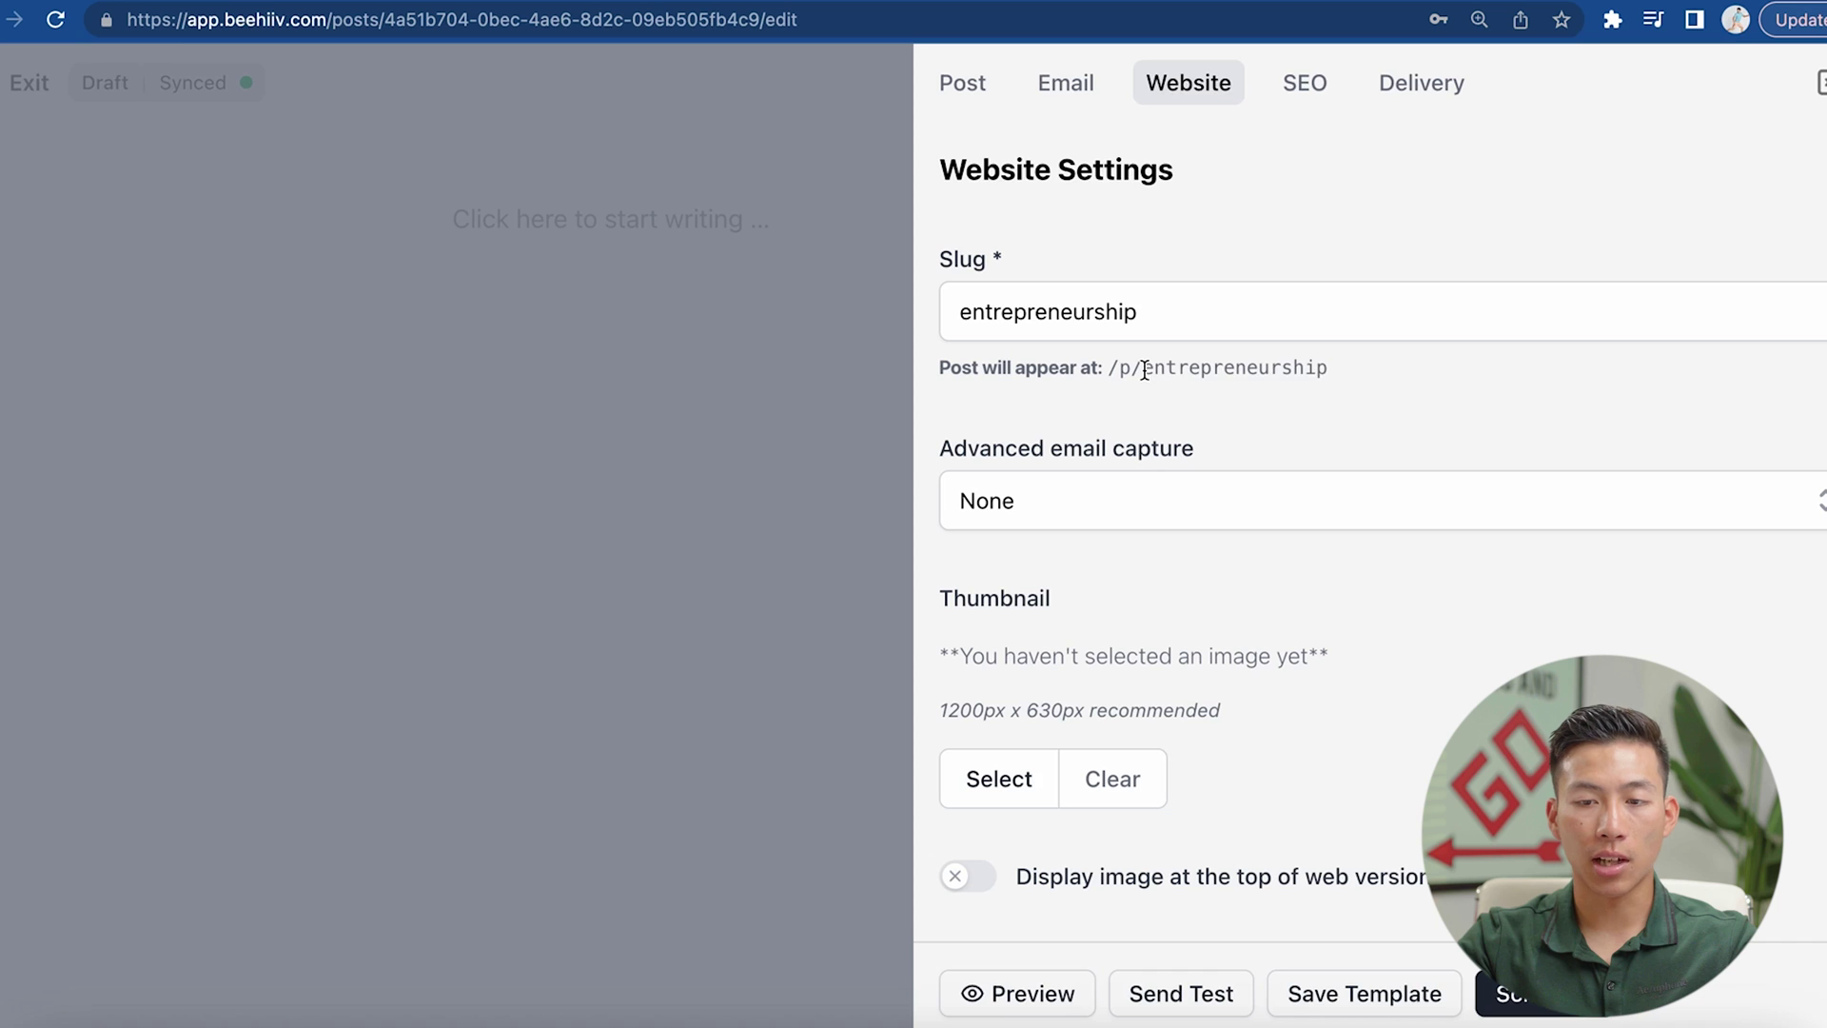
pyautogui.moveTo(1142, 367); pyautogui.dragTo(1390, 367)
pyautogui.click(1321, 413)
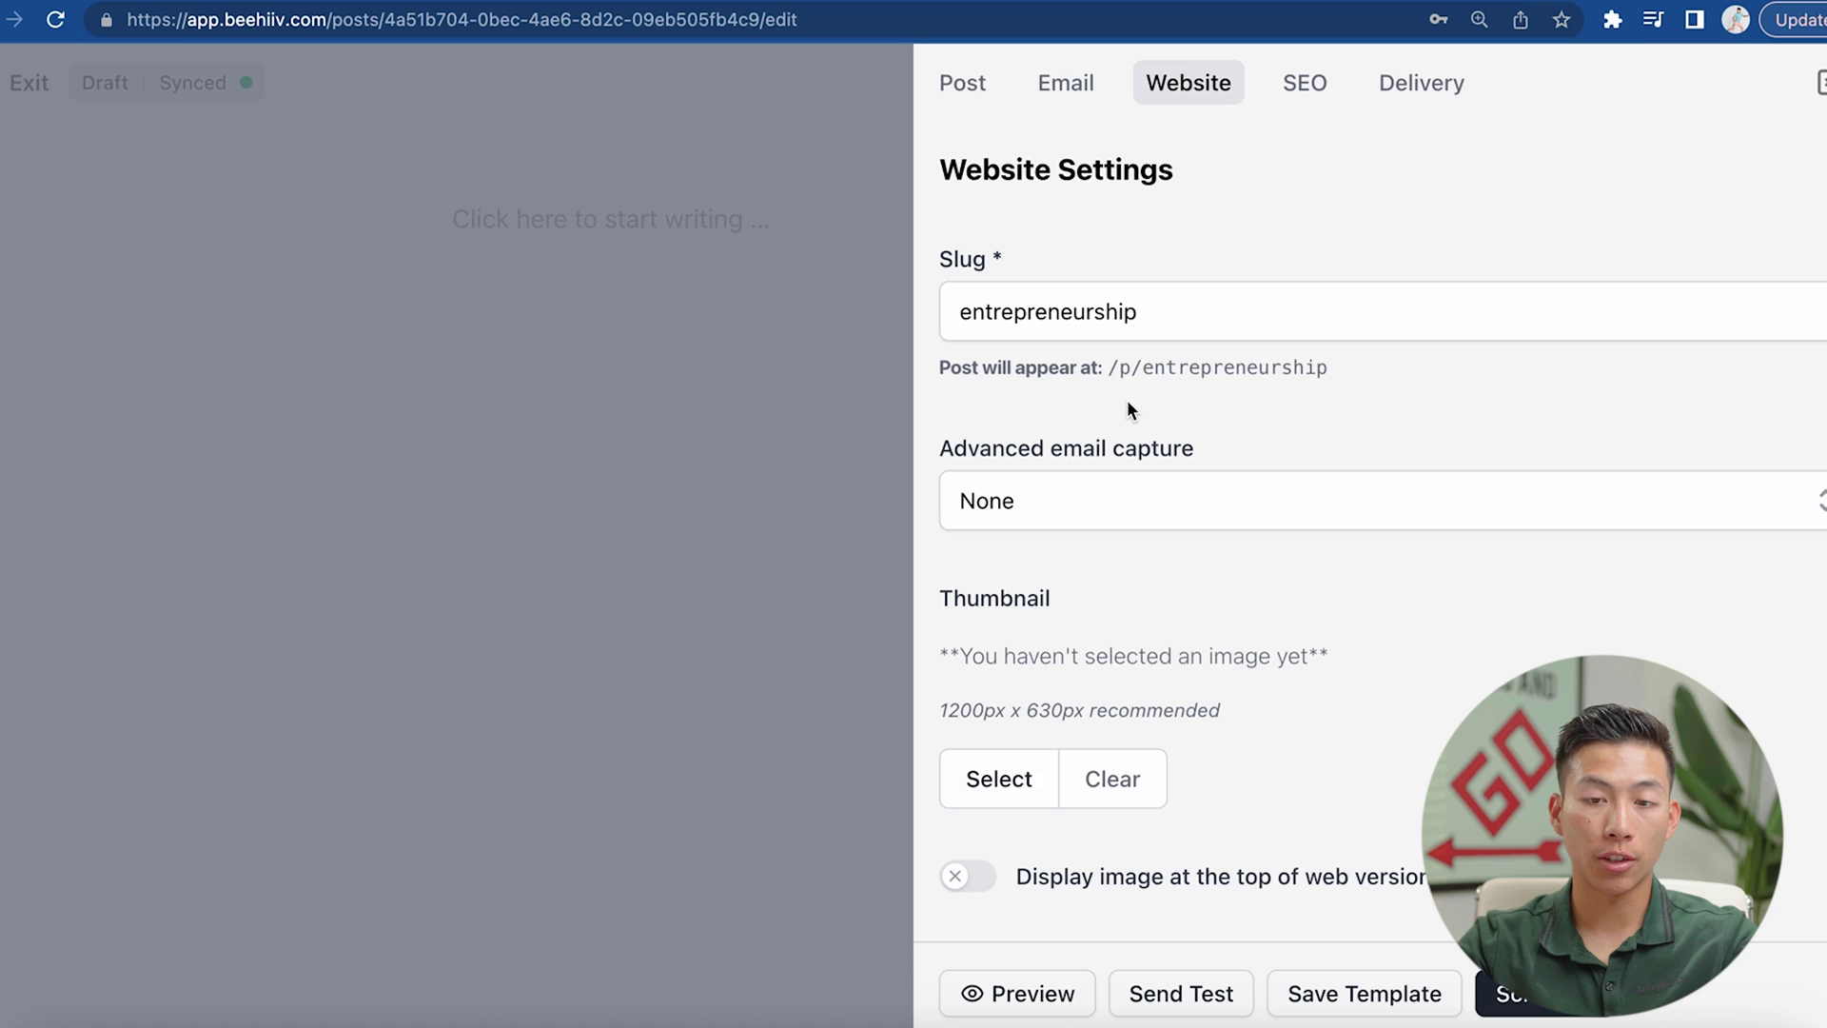
pyautogui.scroll(-3, 1126, 401)
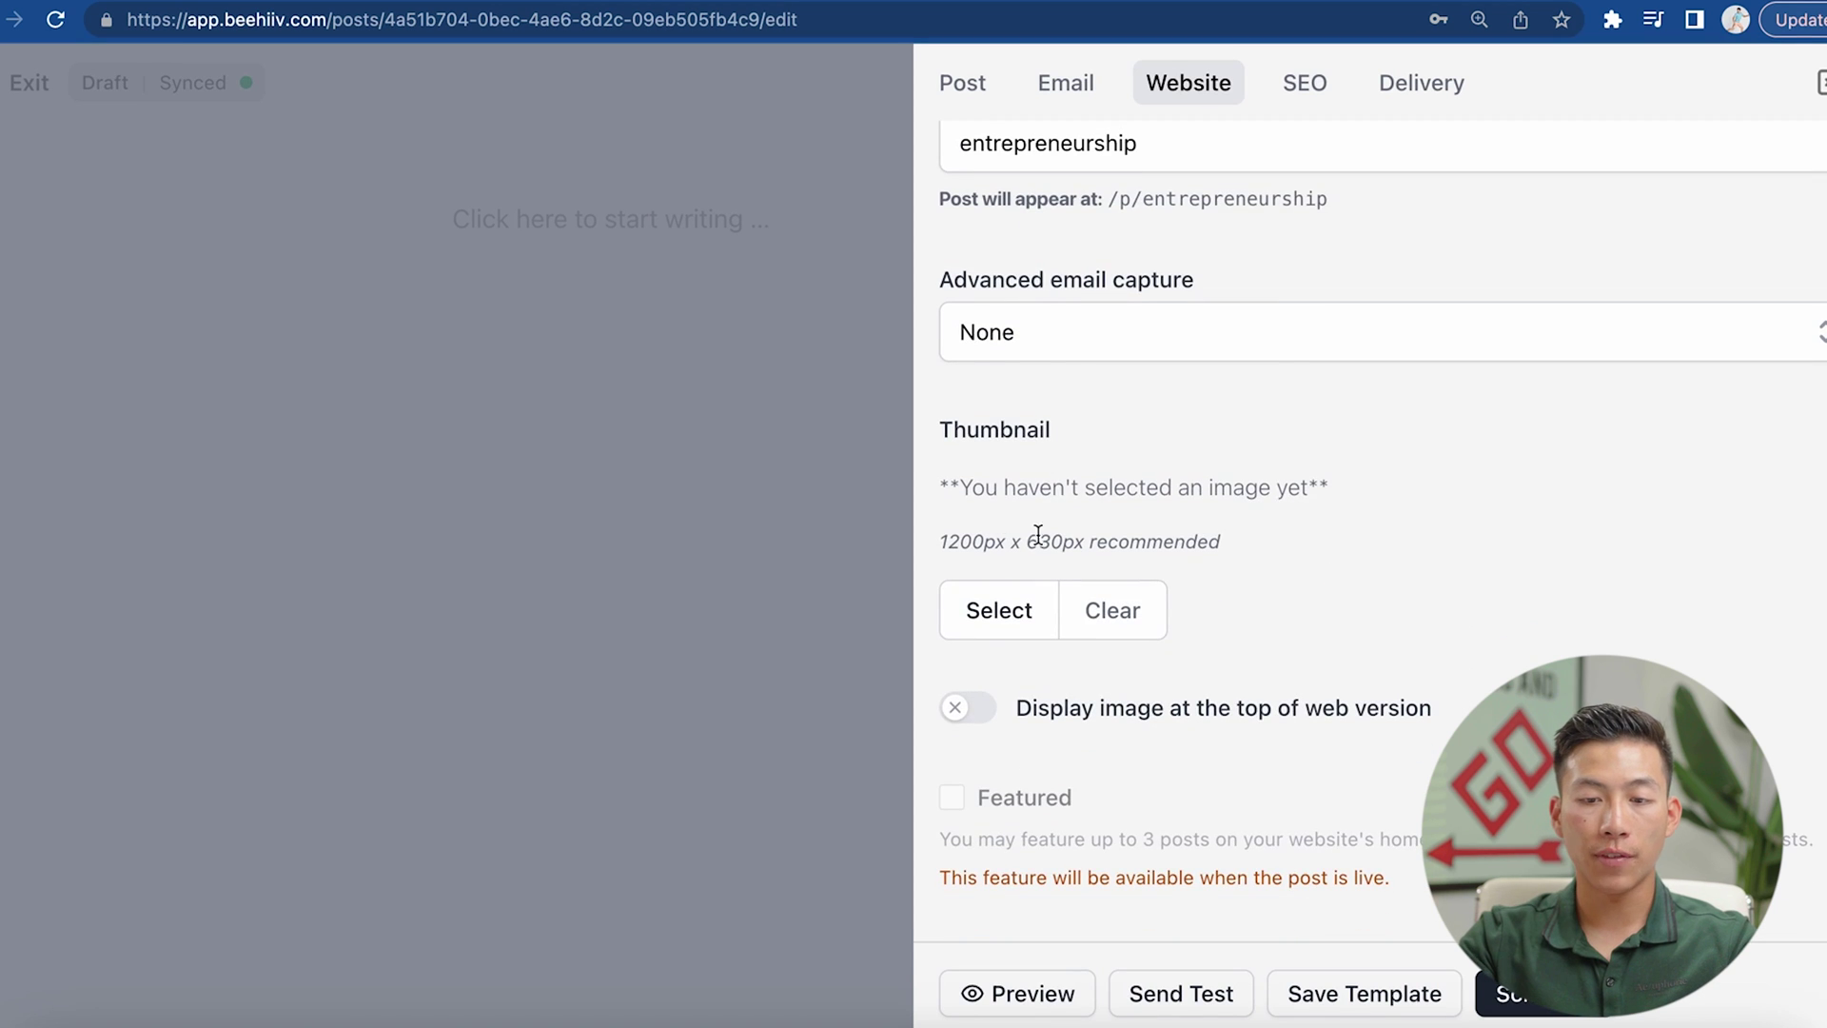
pyautogui.scroll(3, 1142, 533)
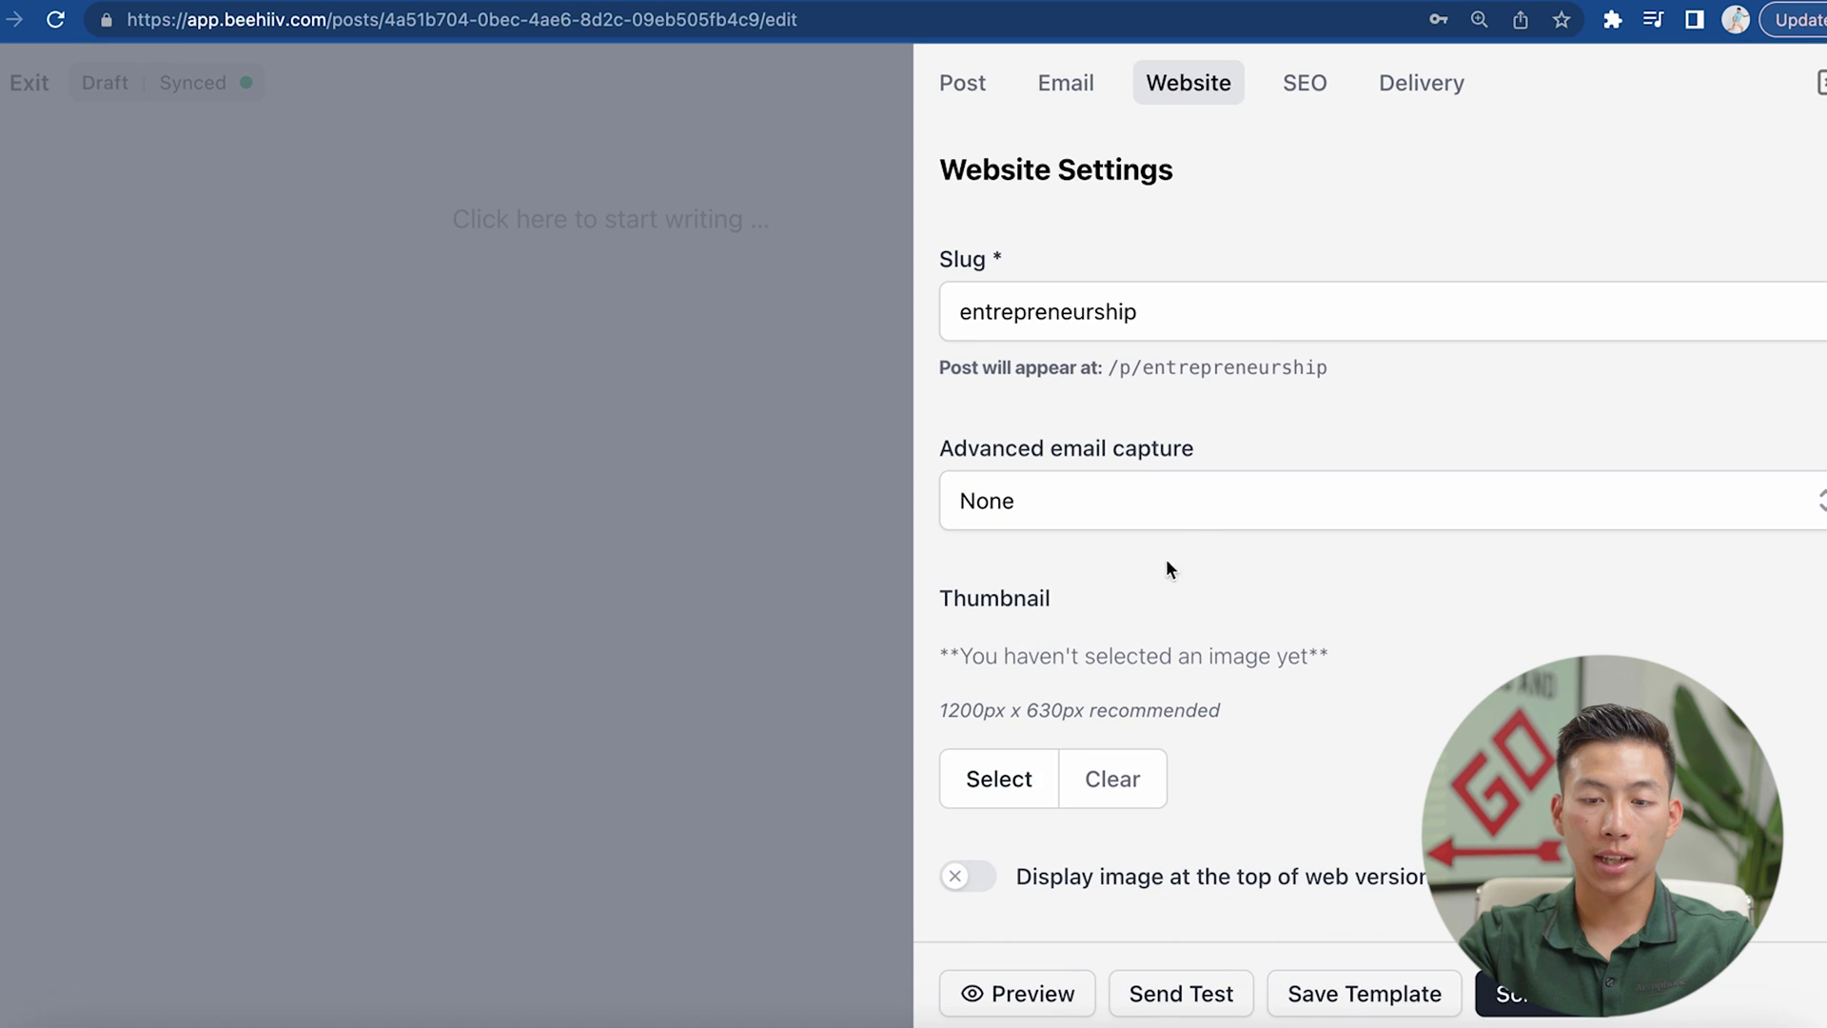
# - Check the SEO and delivery settings (Free segment, web and email), then close the panel
pyautogui.click(1306, 86)
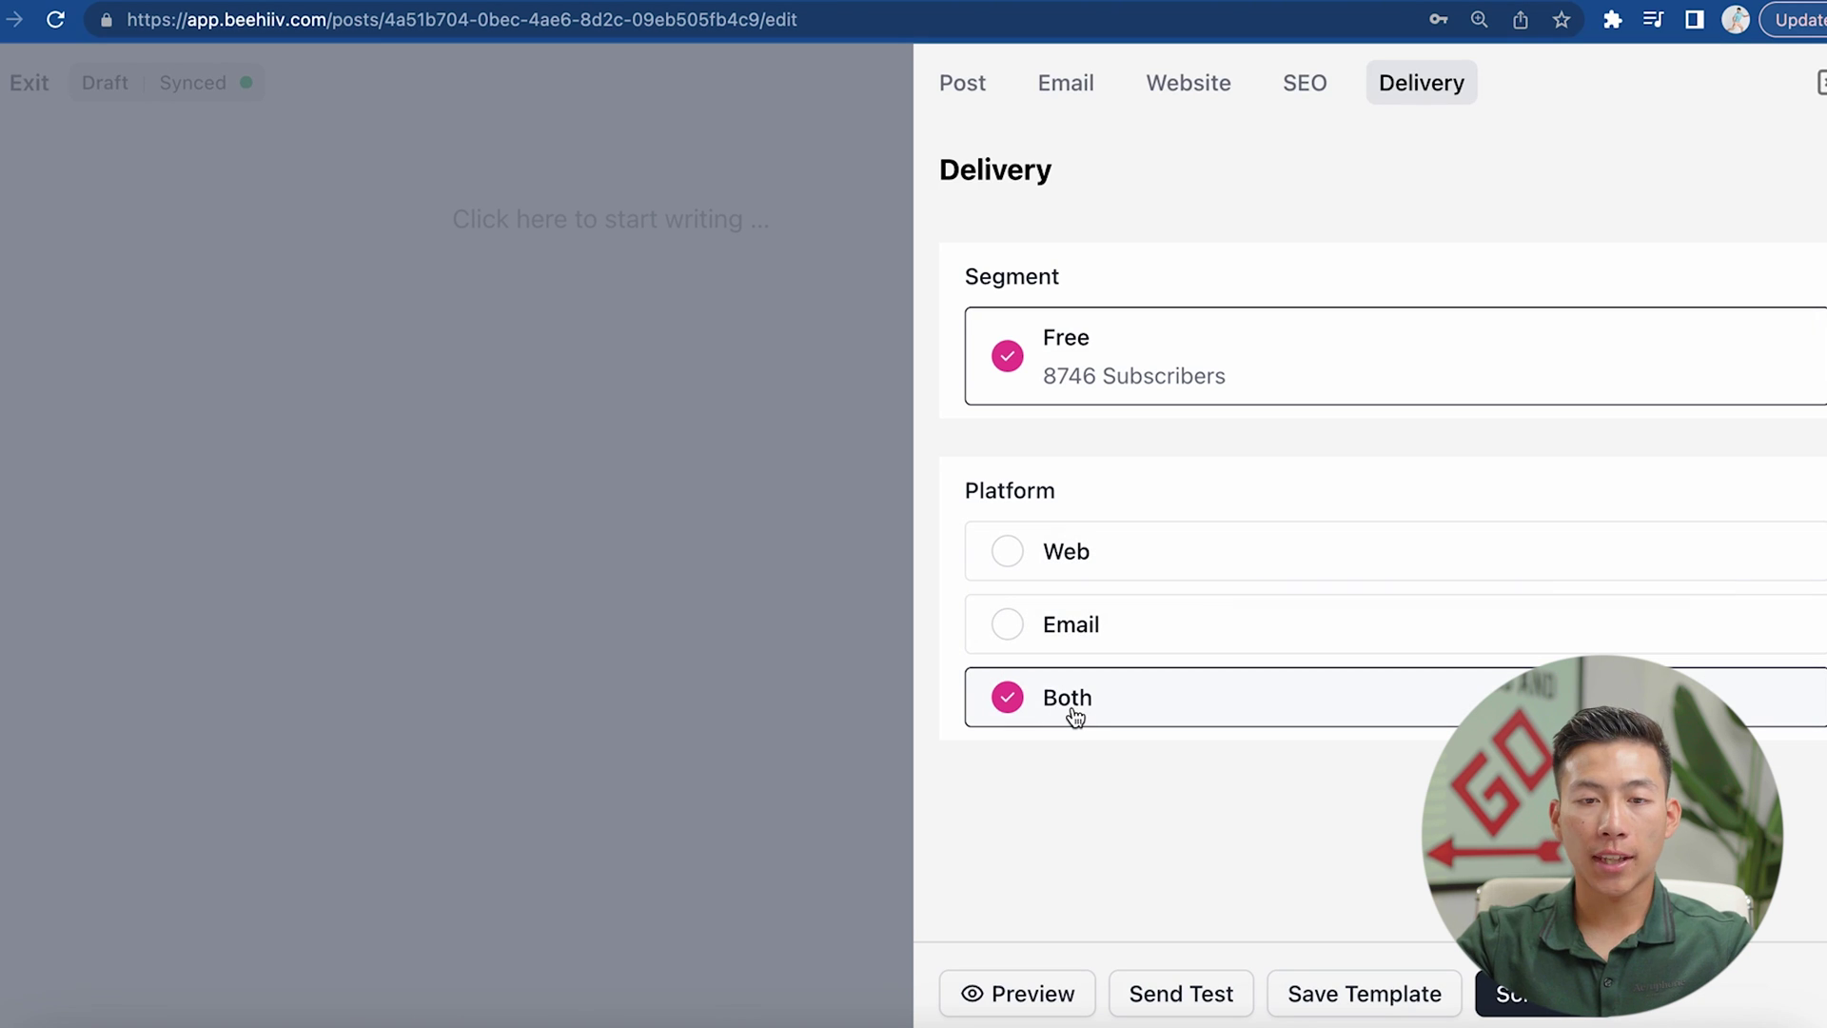
pyautogui.click(619, 249)
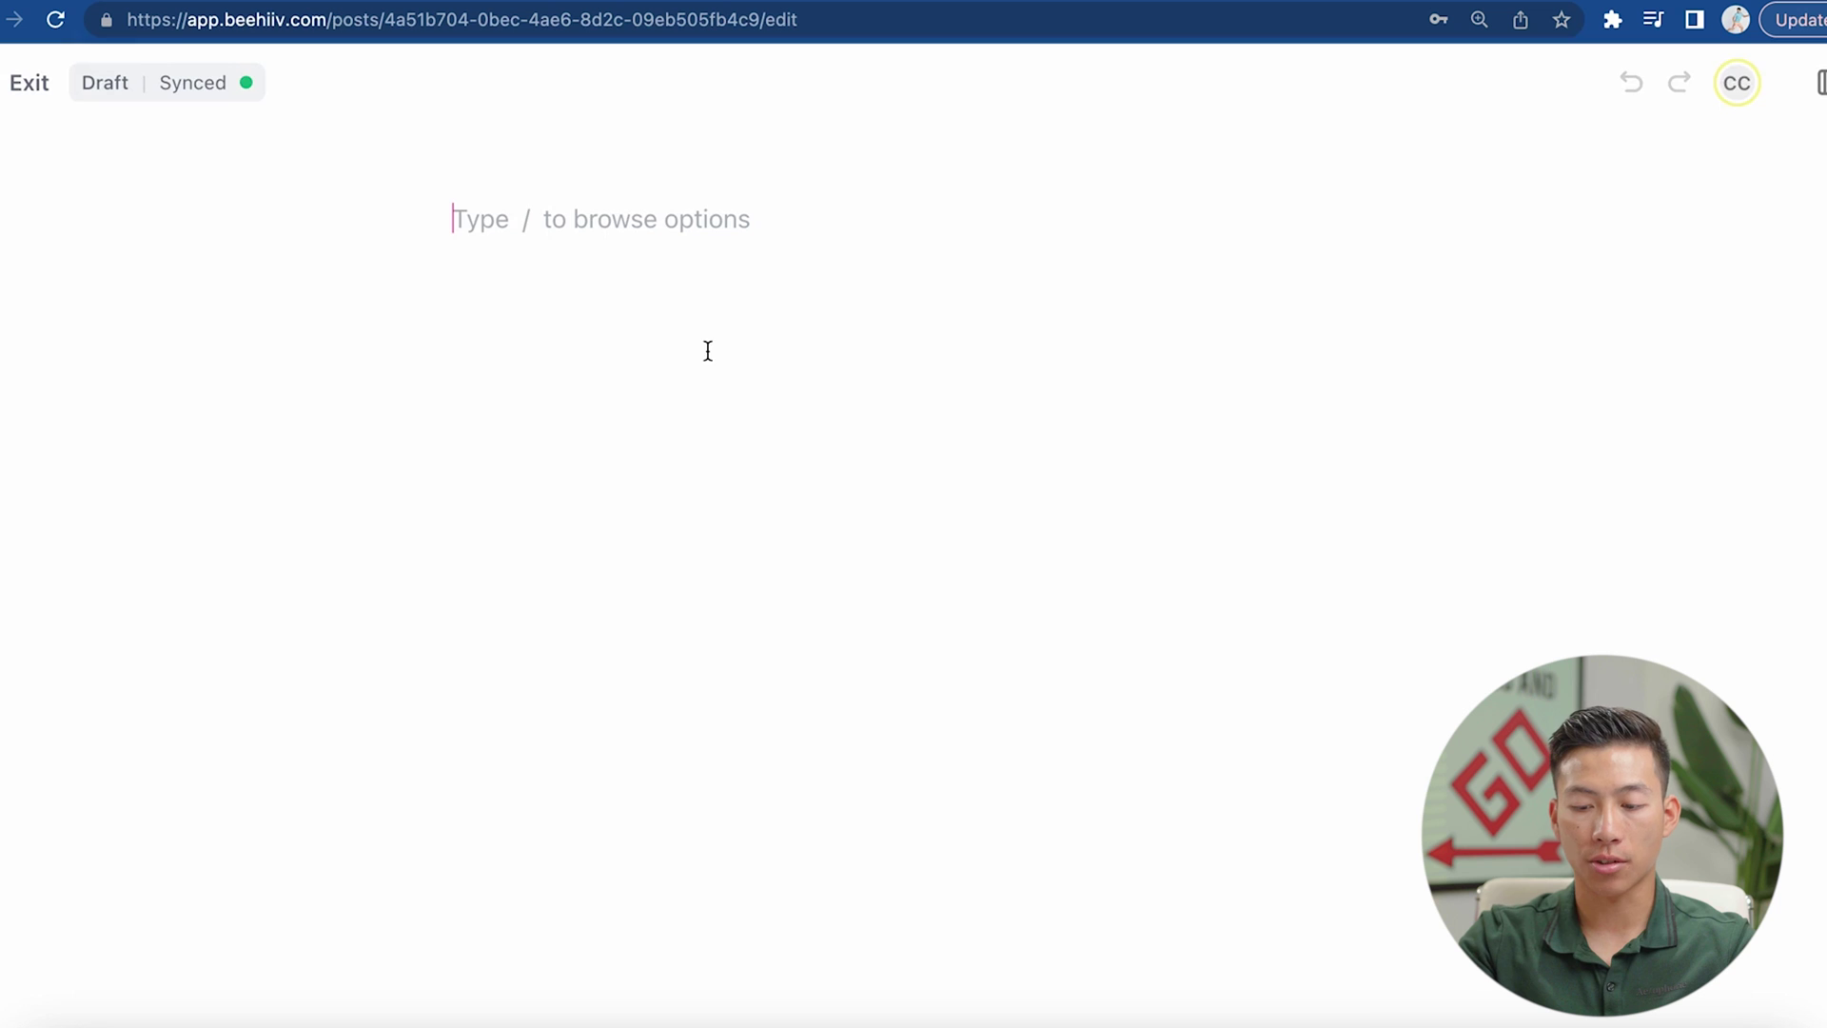
# - Type 'Entrepreneurship' as the first line of the post body
pyautogui.write('/')
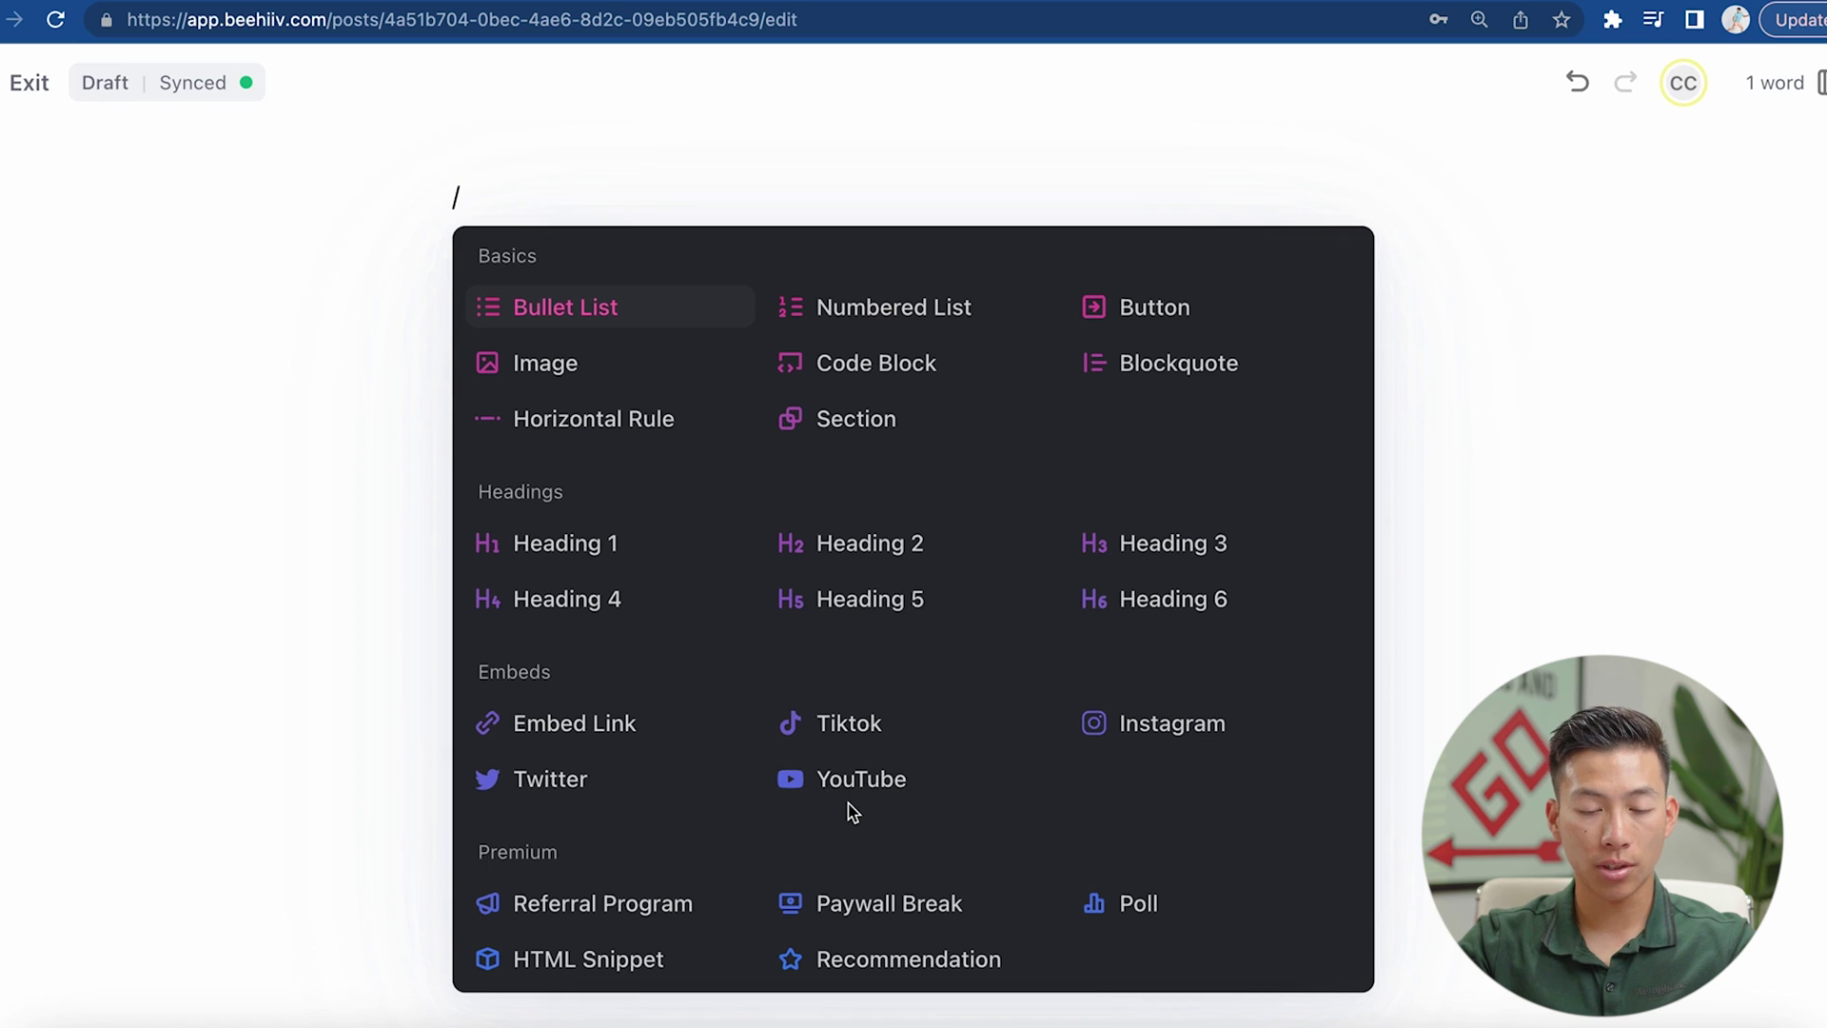
pyautogui.press('BackSpace')
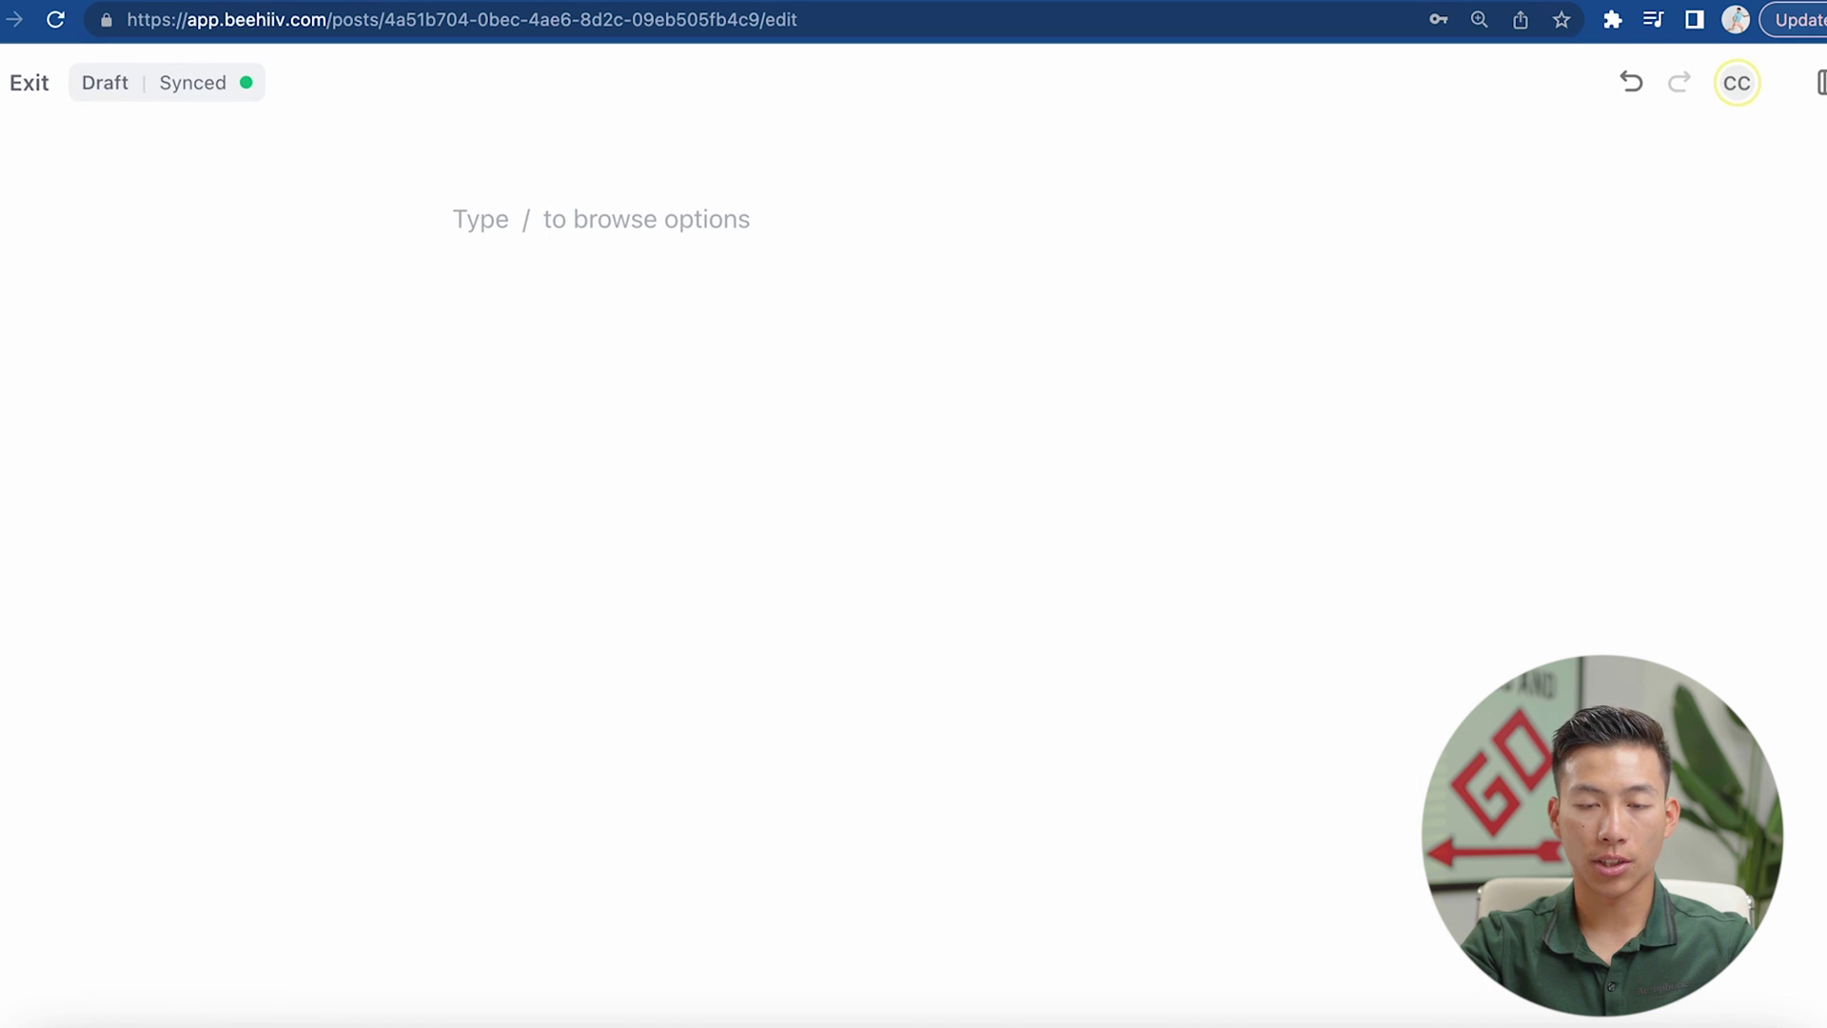
pyautogui.write('Entrepreneurship')
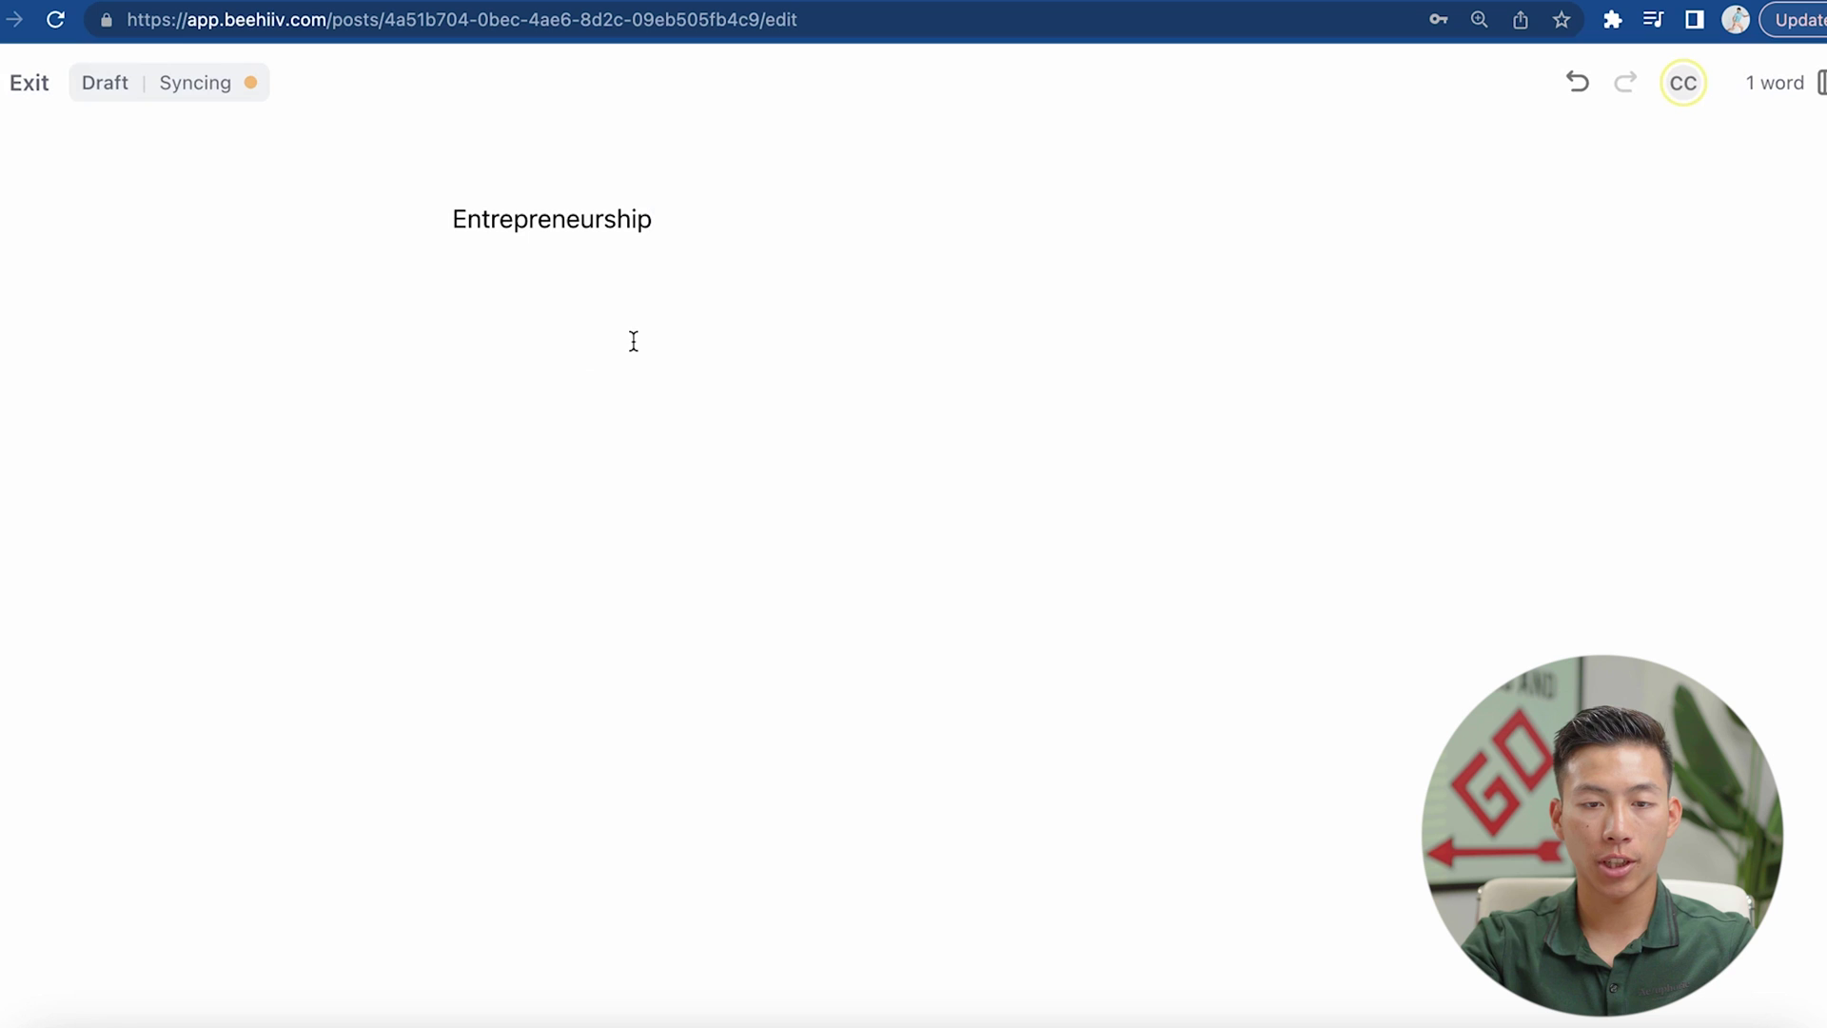
pyautogui.moveTo(671, 214); pyautogui.dragTo(439, 222)
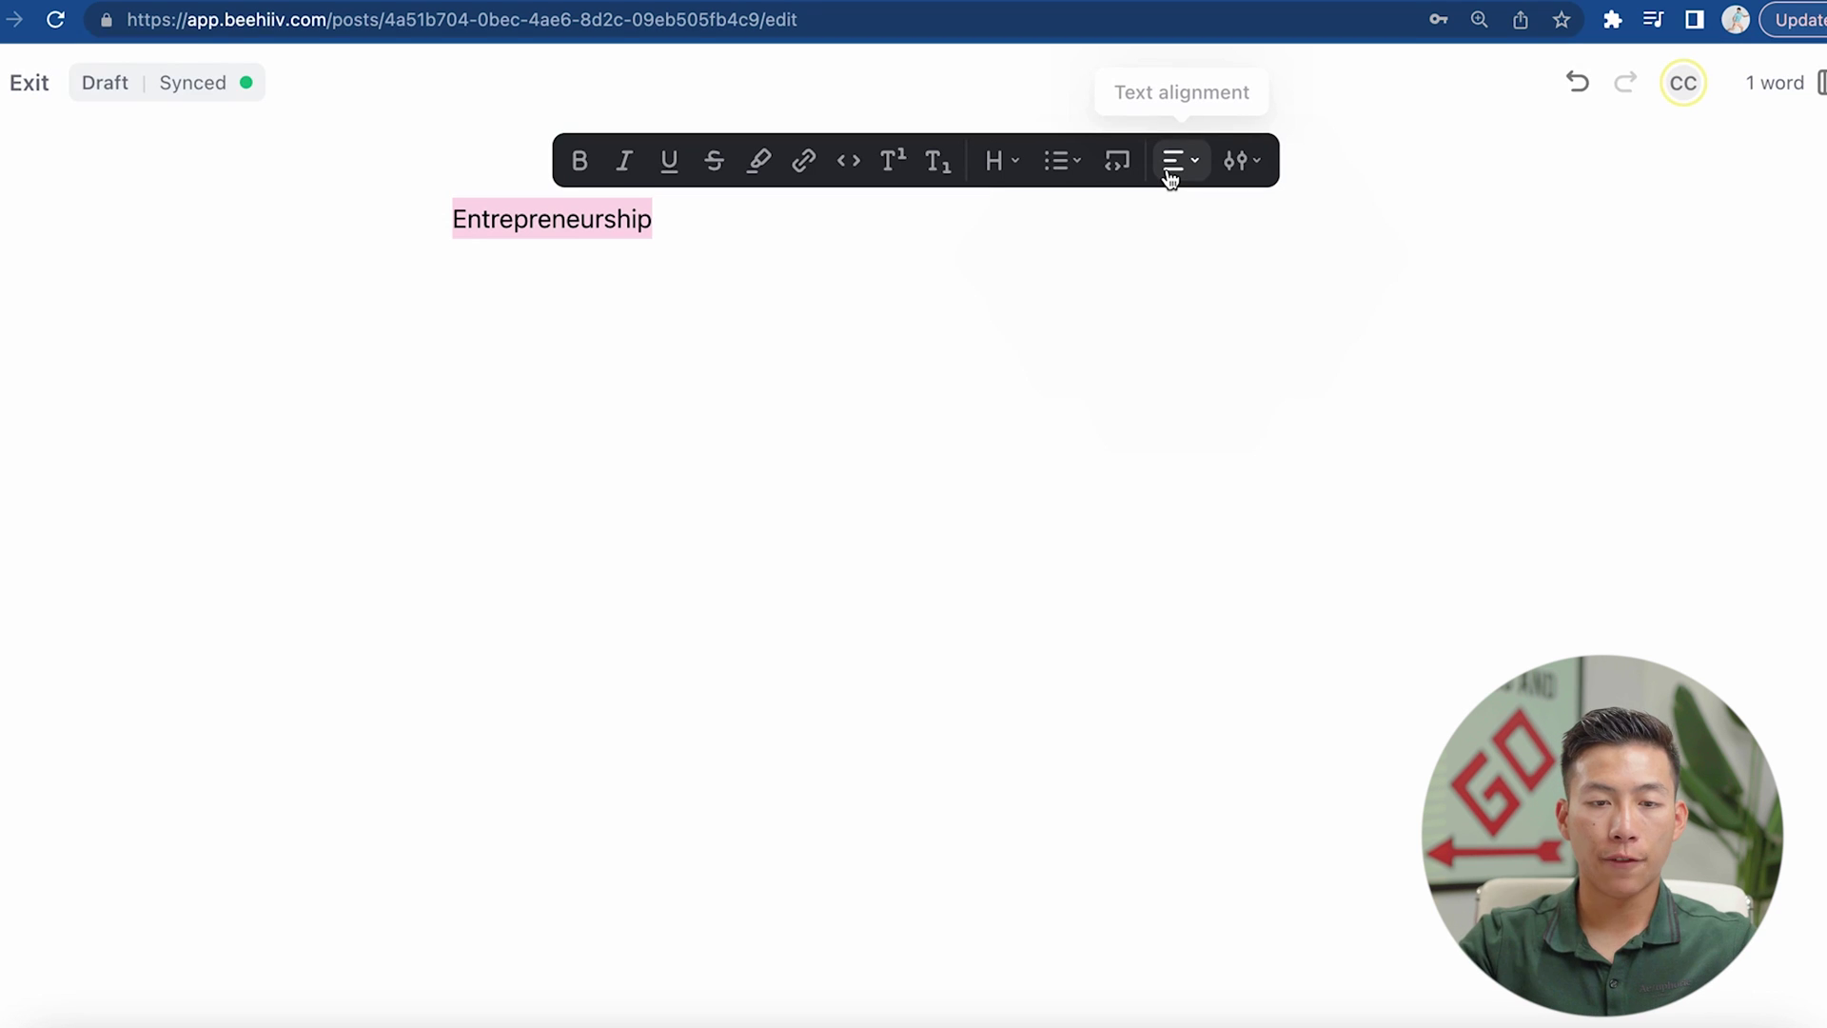
pyautogui.click(367, 305)
# - Remove the stray slash on the line below and go to the draft's overview page
pyautogui.write('/')
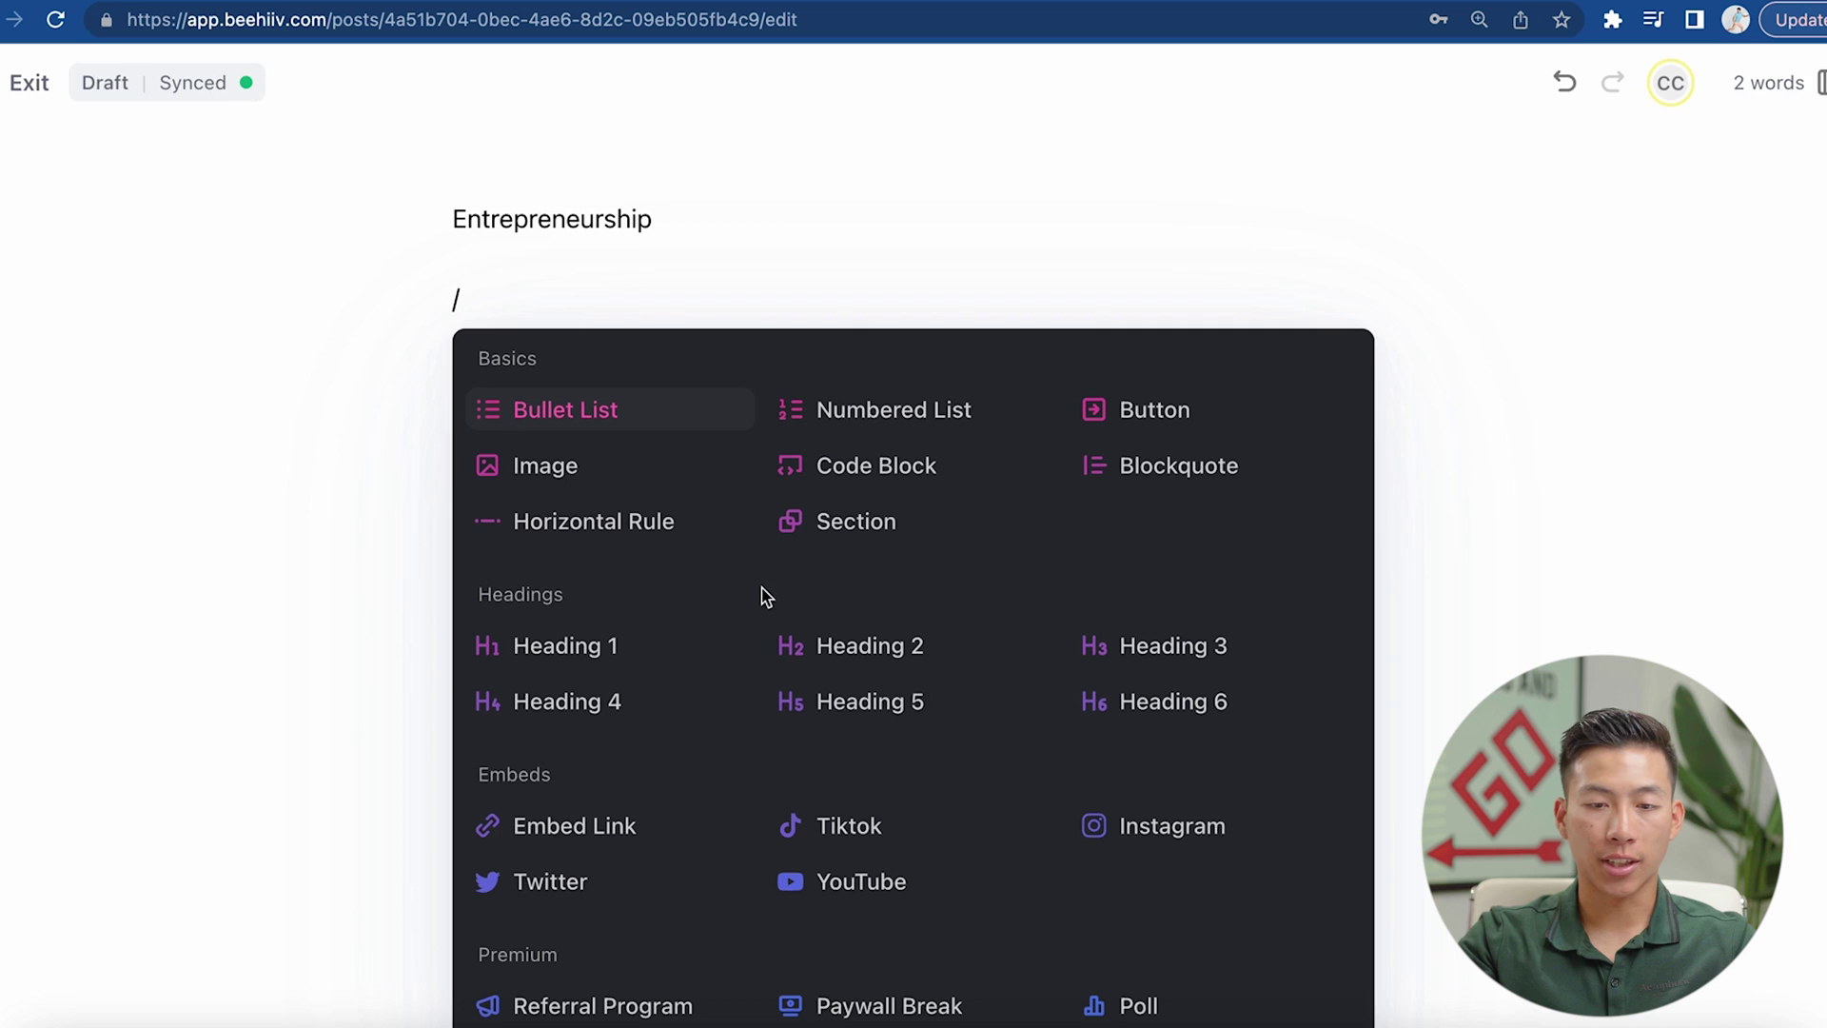
pyautogui.press('Escape')
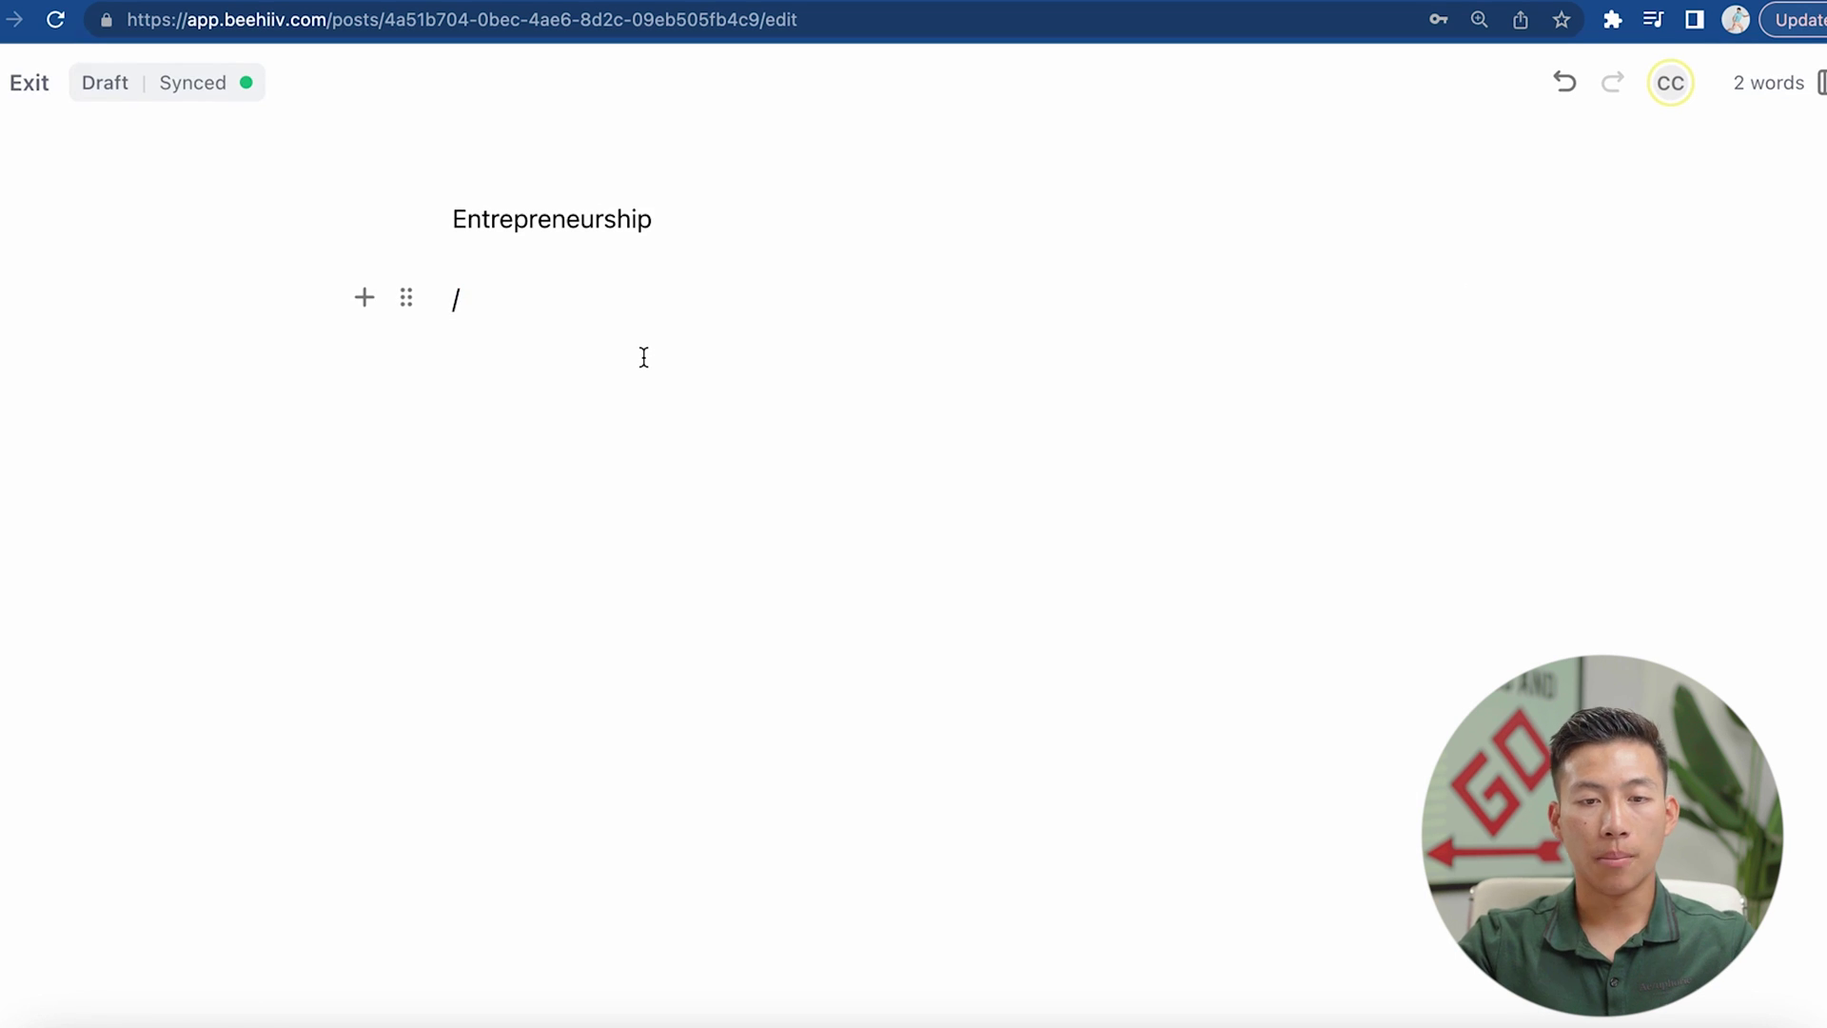
pyautogui.press('BackSpace')
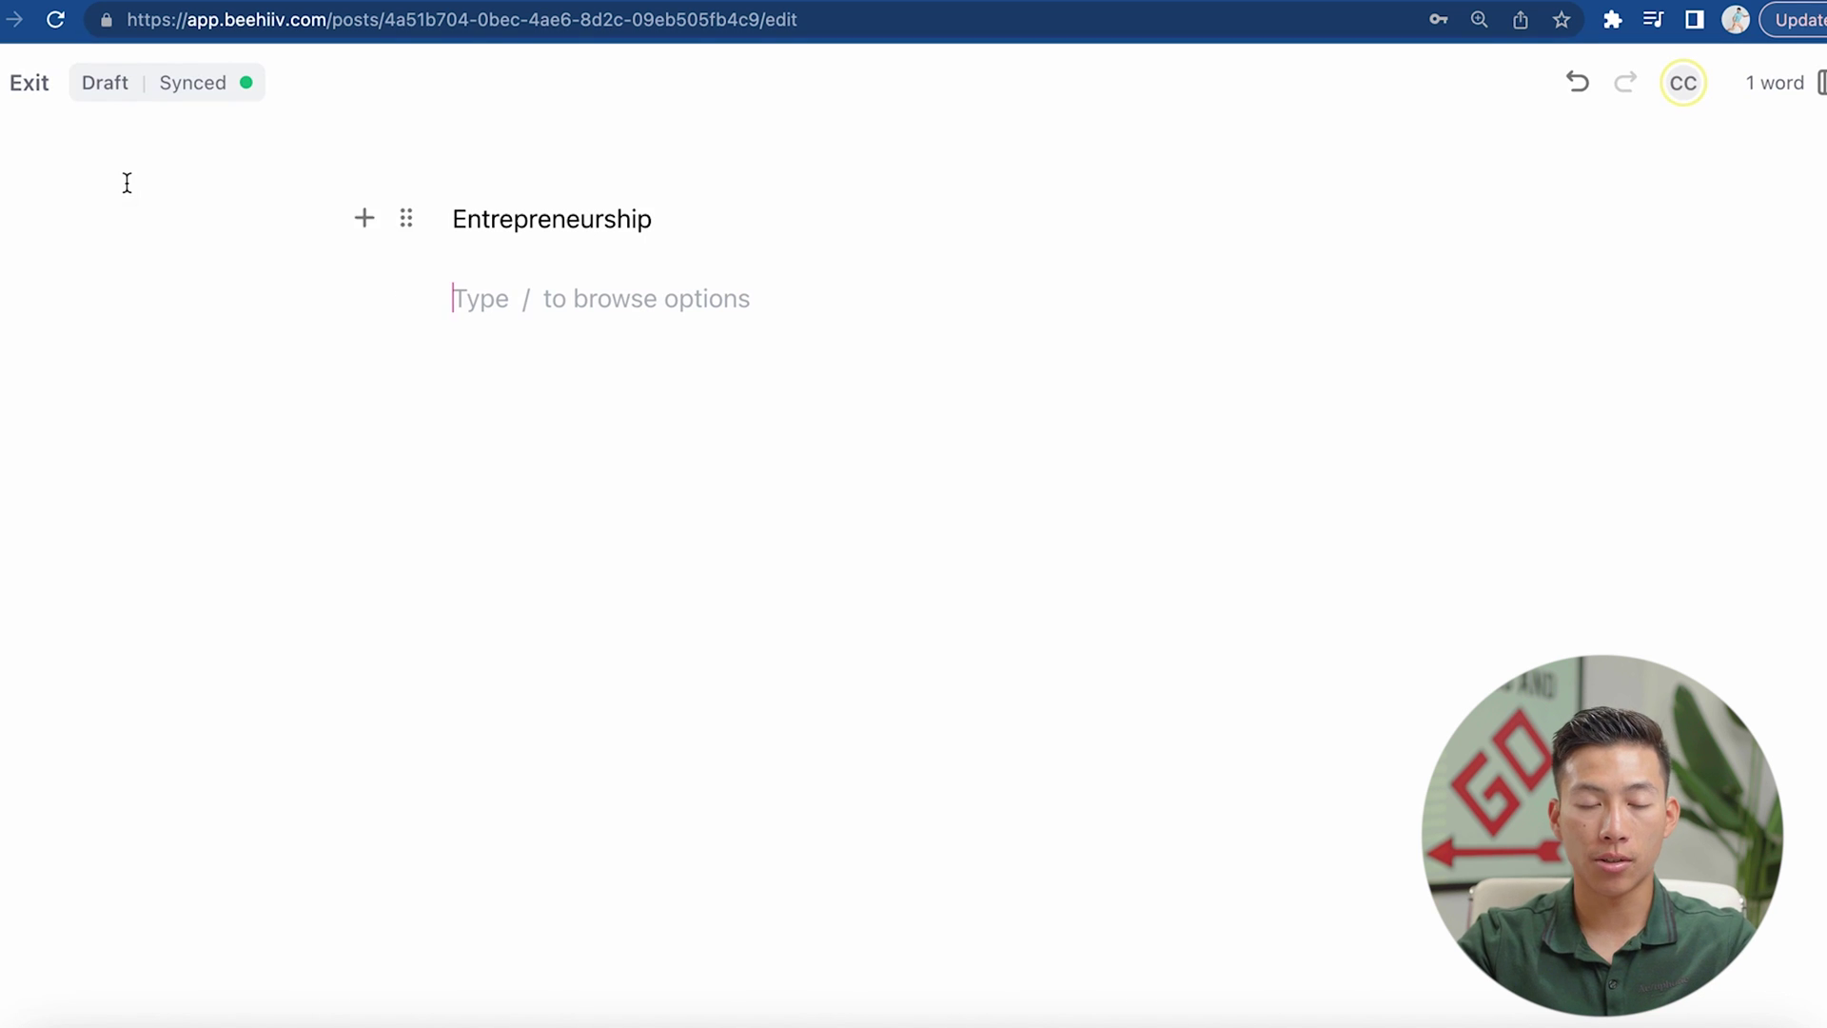
pyautogui.click(23, 82)
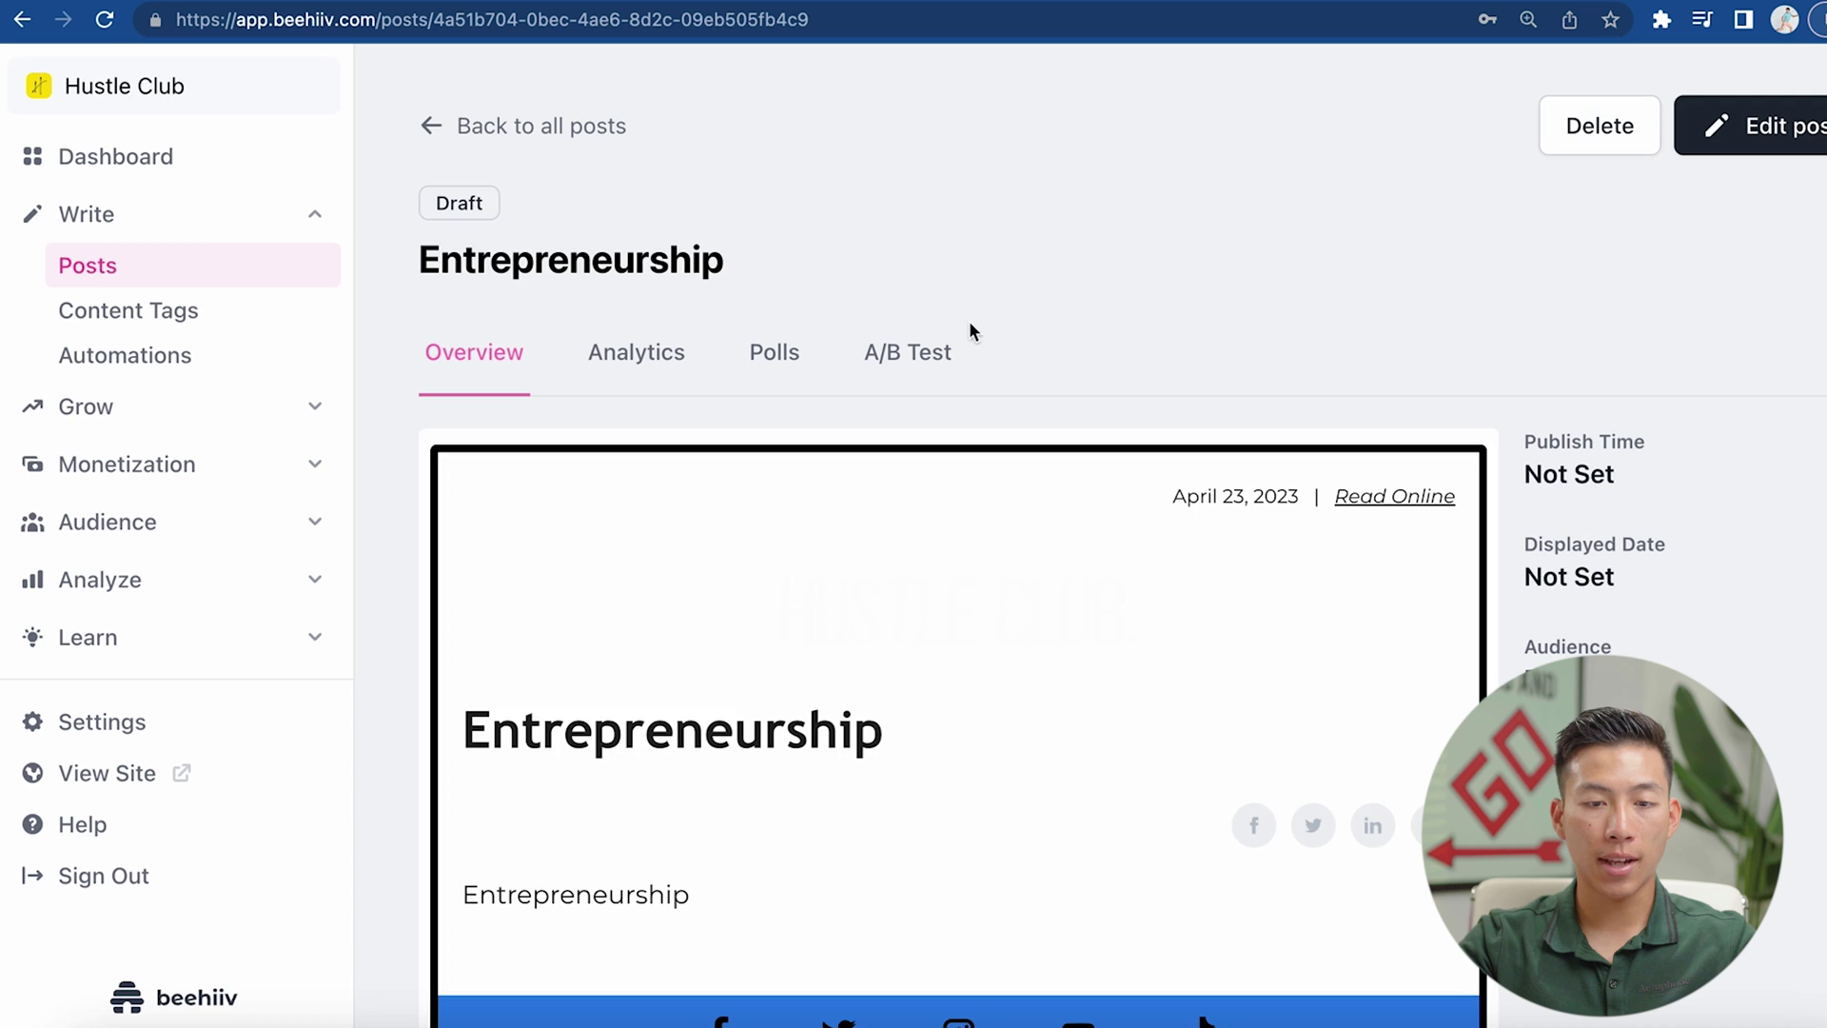
# - Scroll the Entrepreneurship draft's overview preview, then view its Analytics tab, available only once published
pyautogui.scroll(-3, 984, 634)
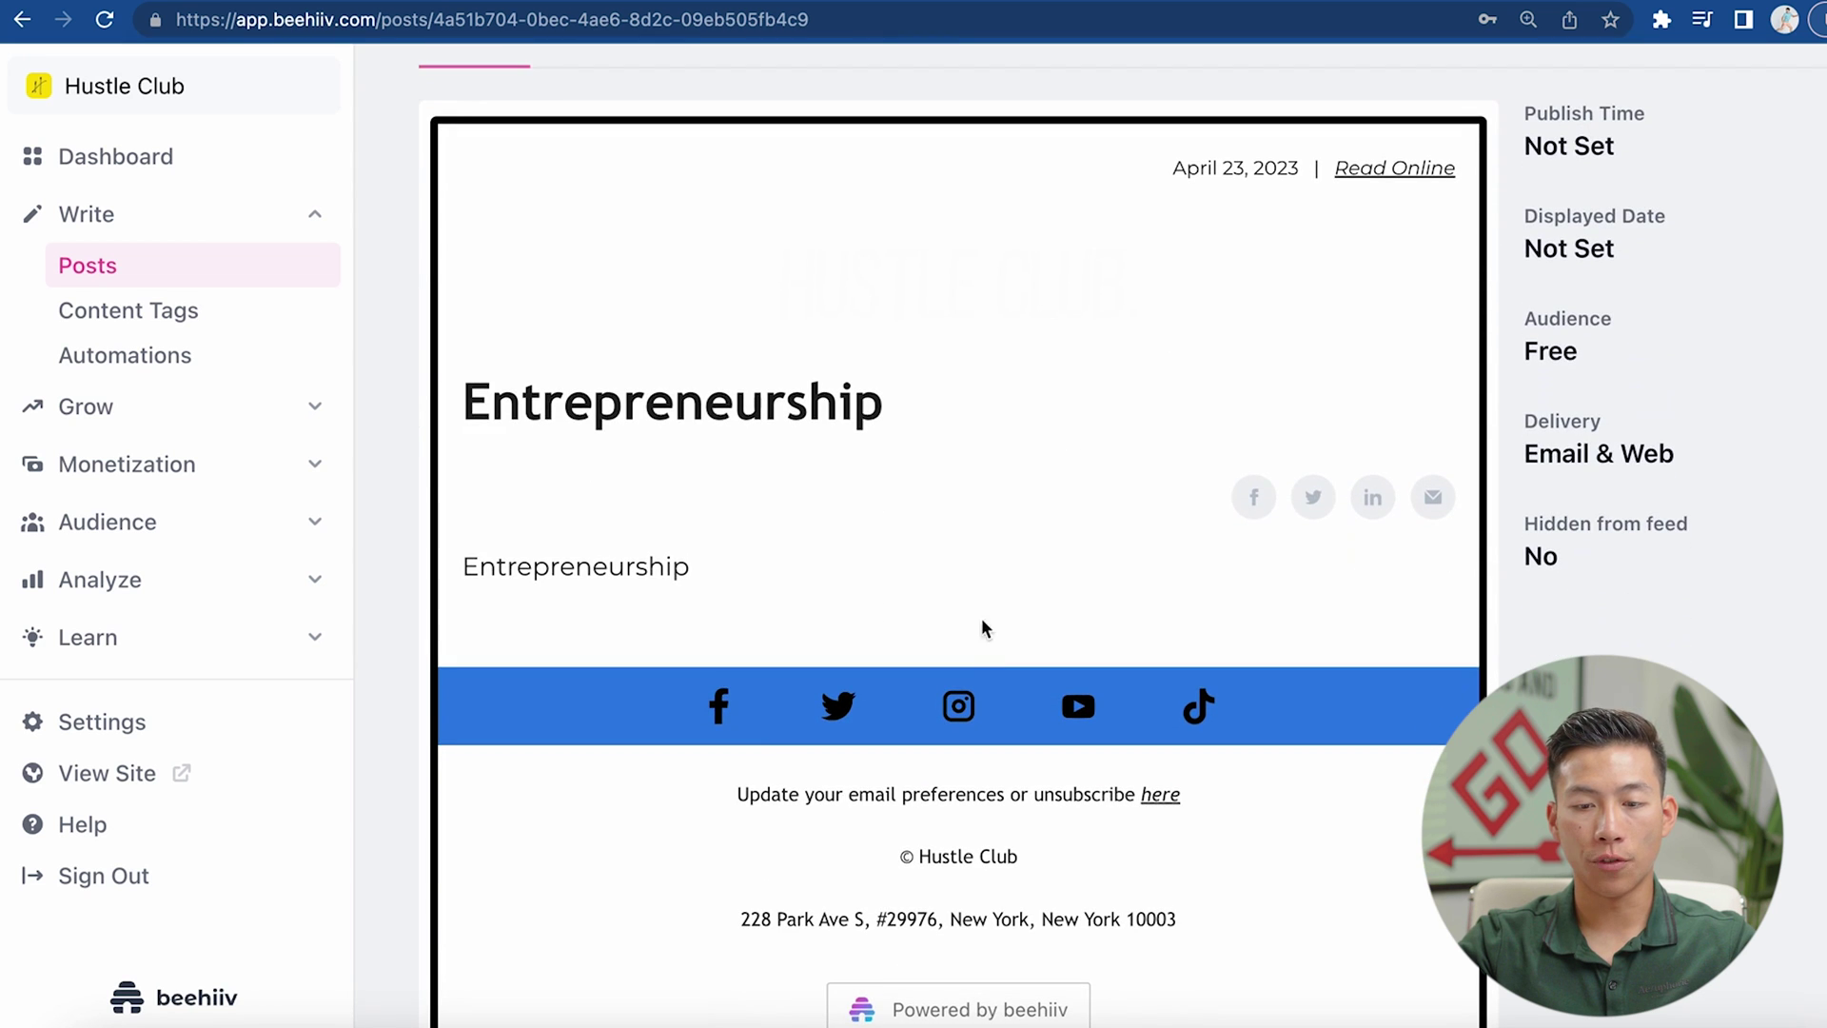
pyautogui.scroll(-2, 966, 563)
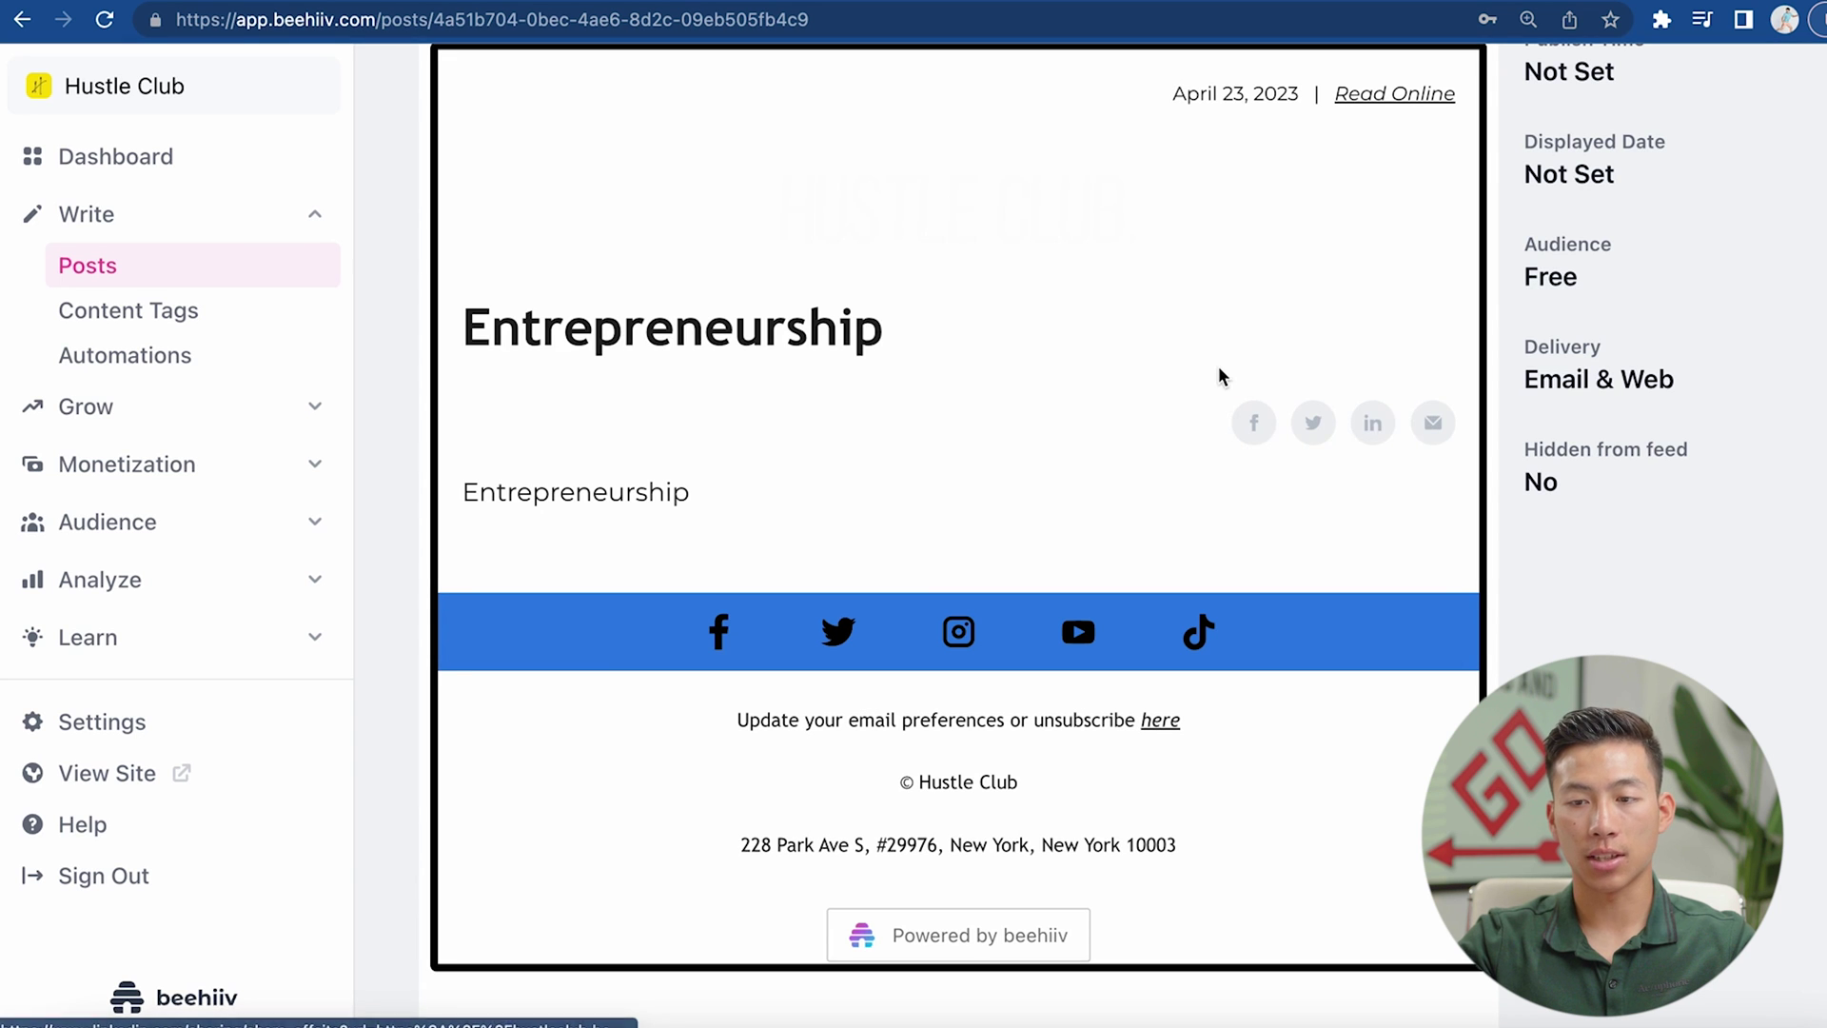
pyautogui.scroll(4, 1219, 371)
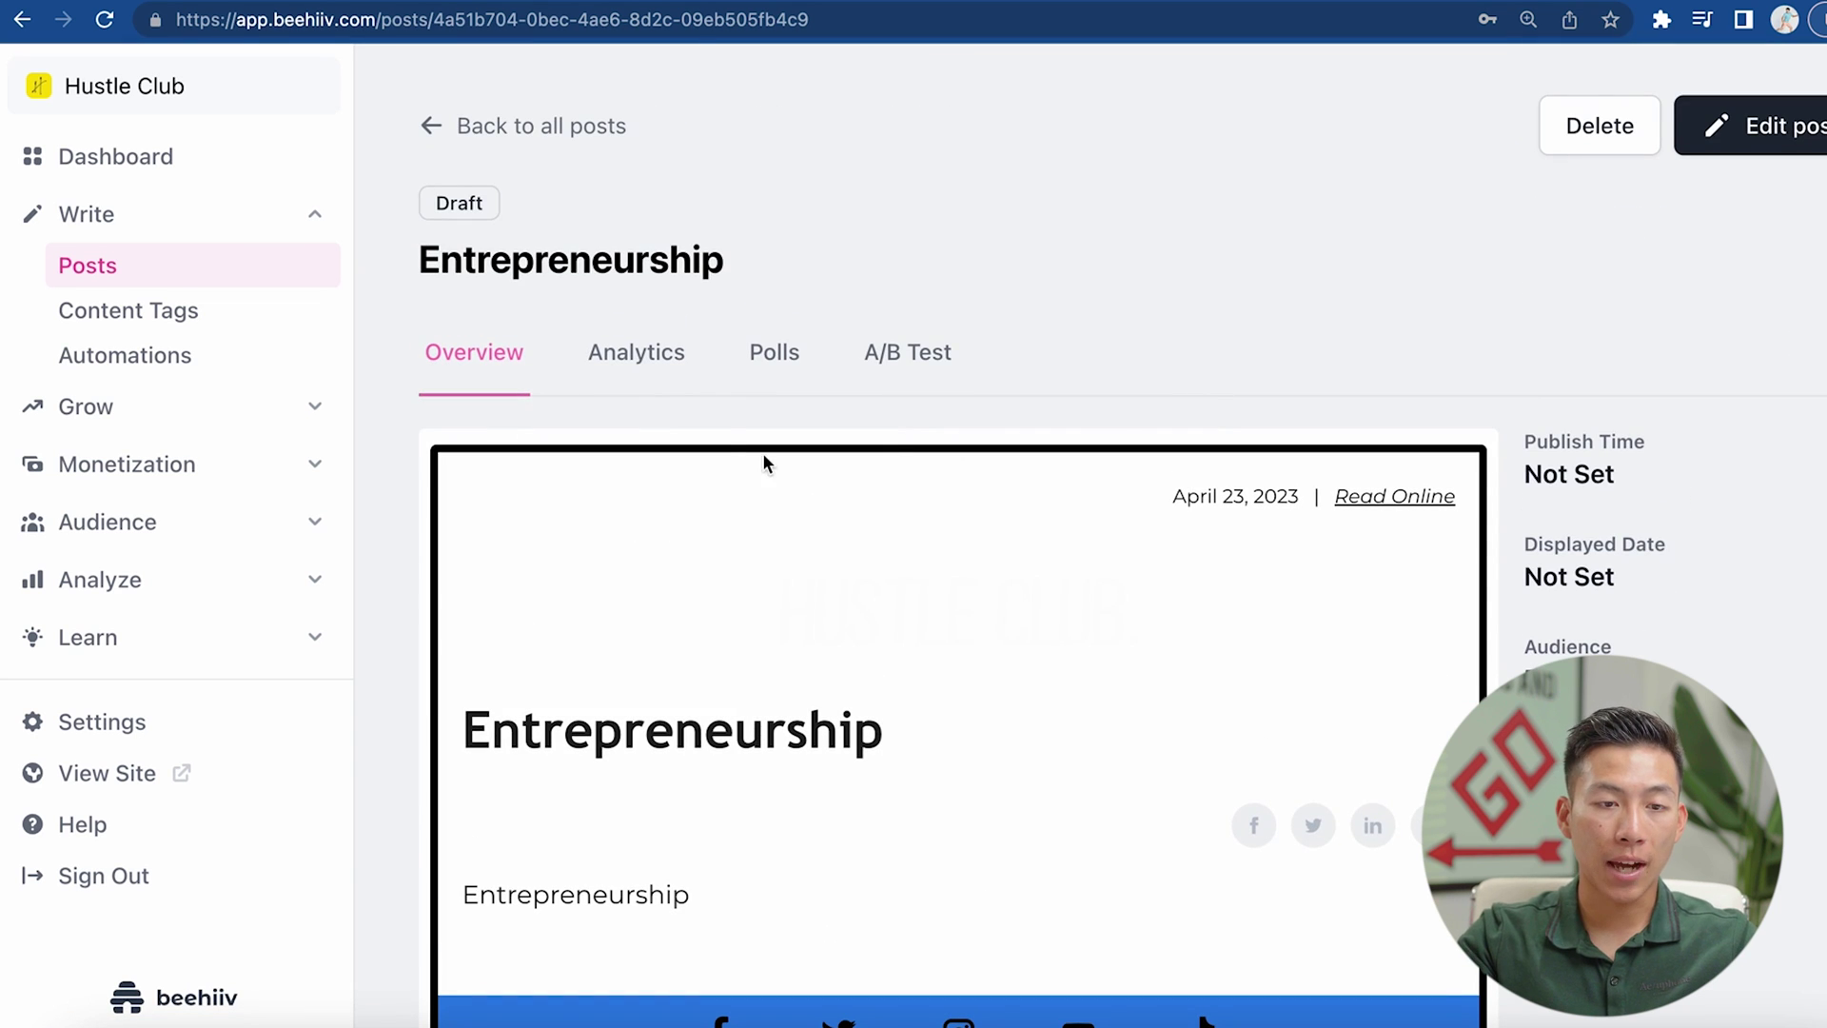
pyautogui.click(645, 373)
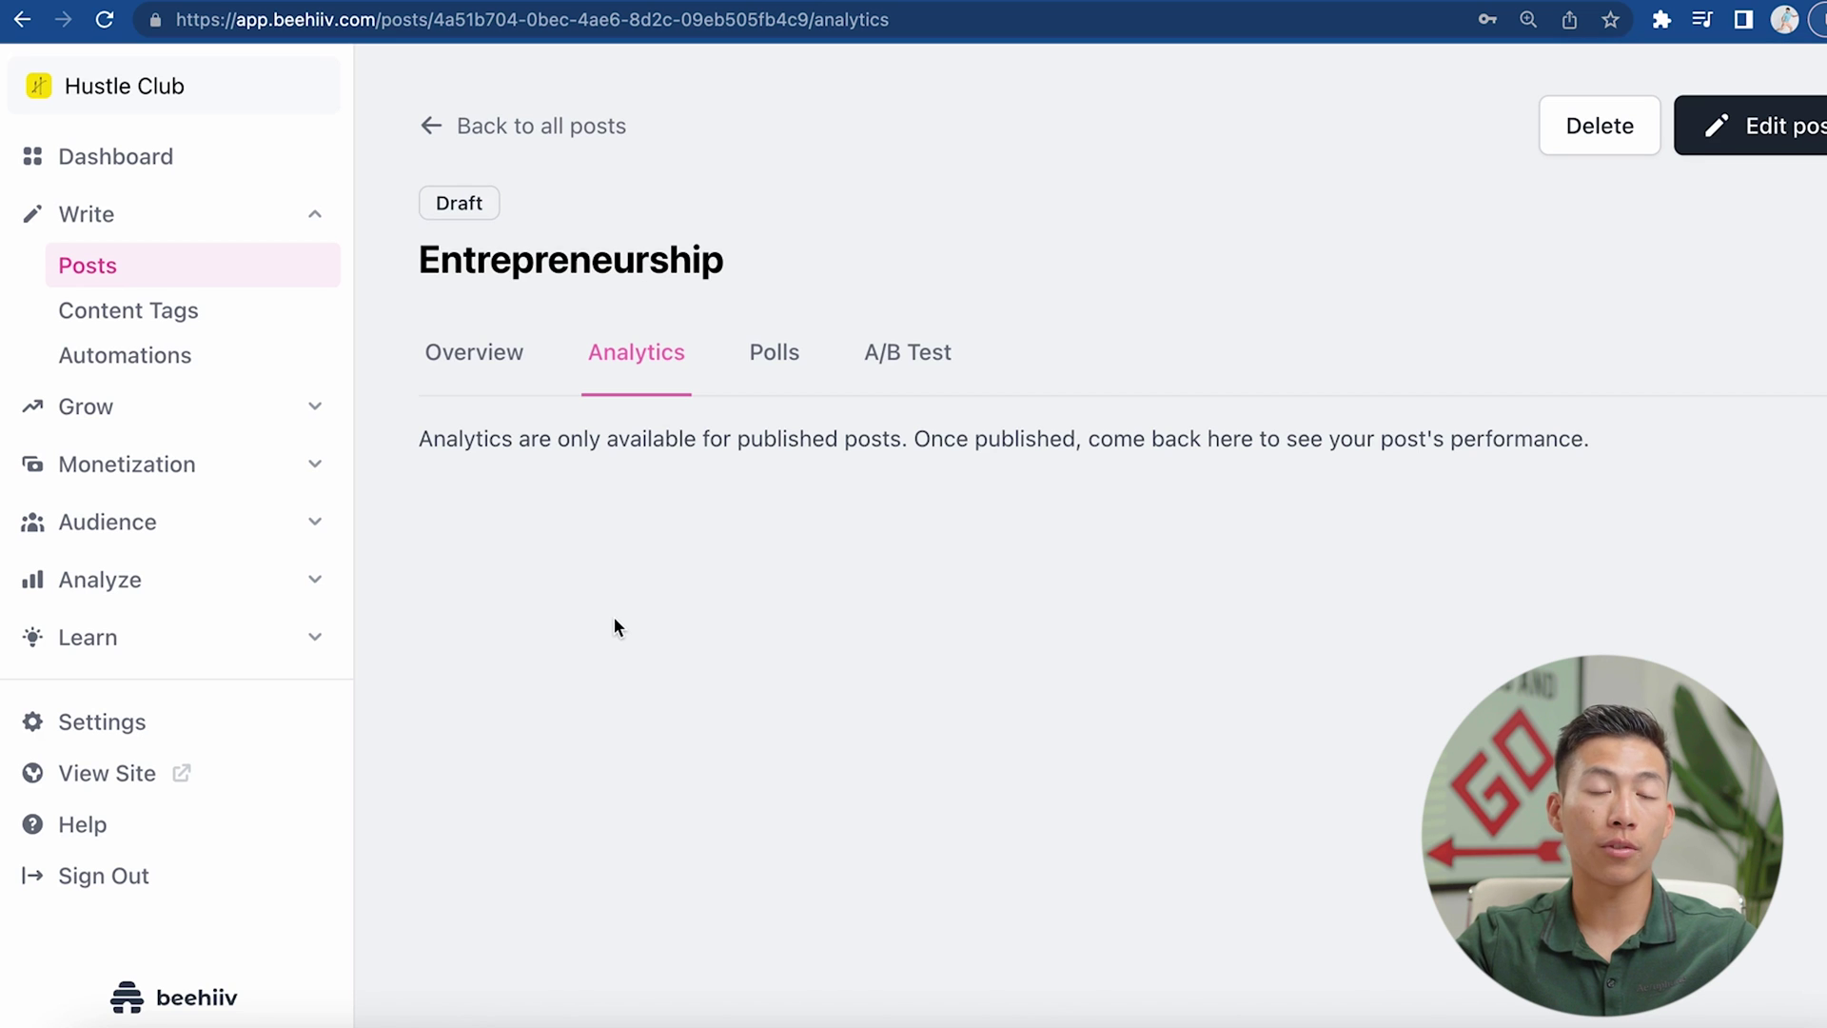
# - Check the draft's Polls and A/B Test tabs, then go to Grow > Referral Program
pyautogui.click(762, 380)
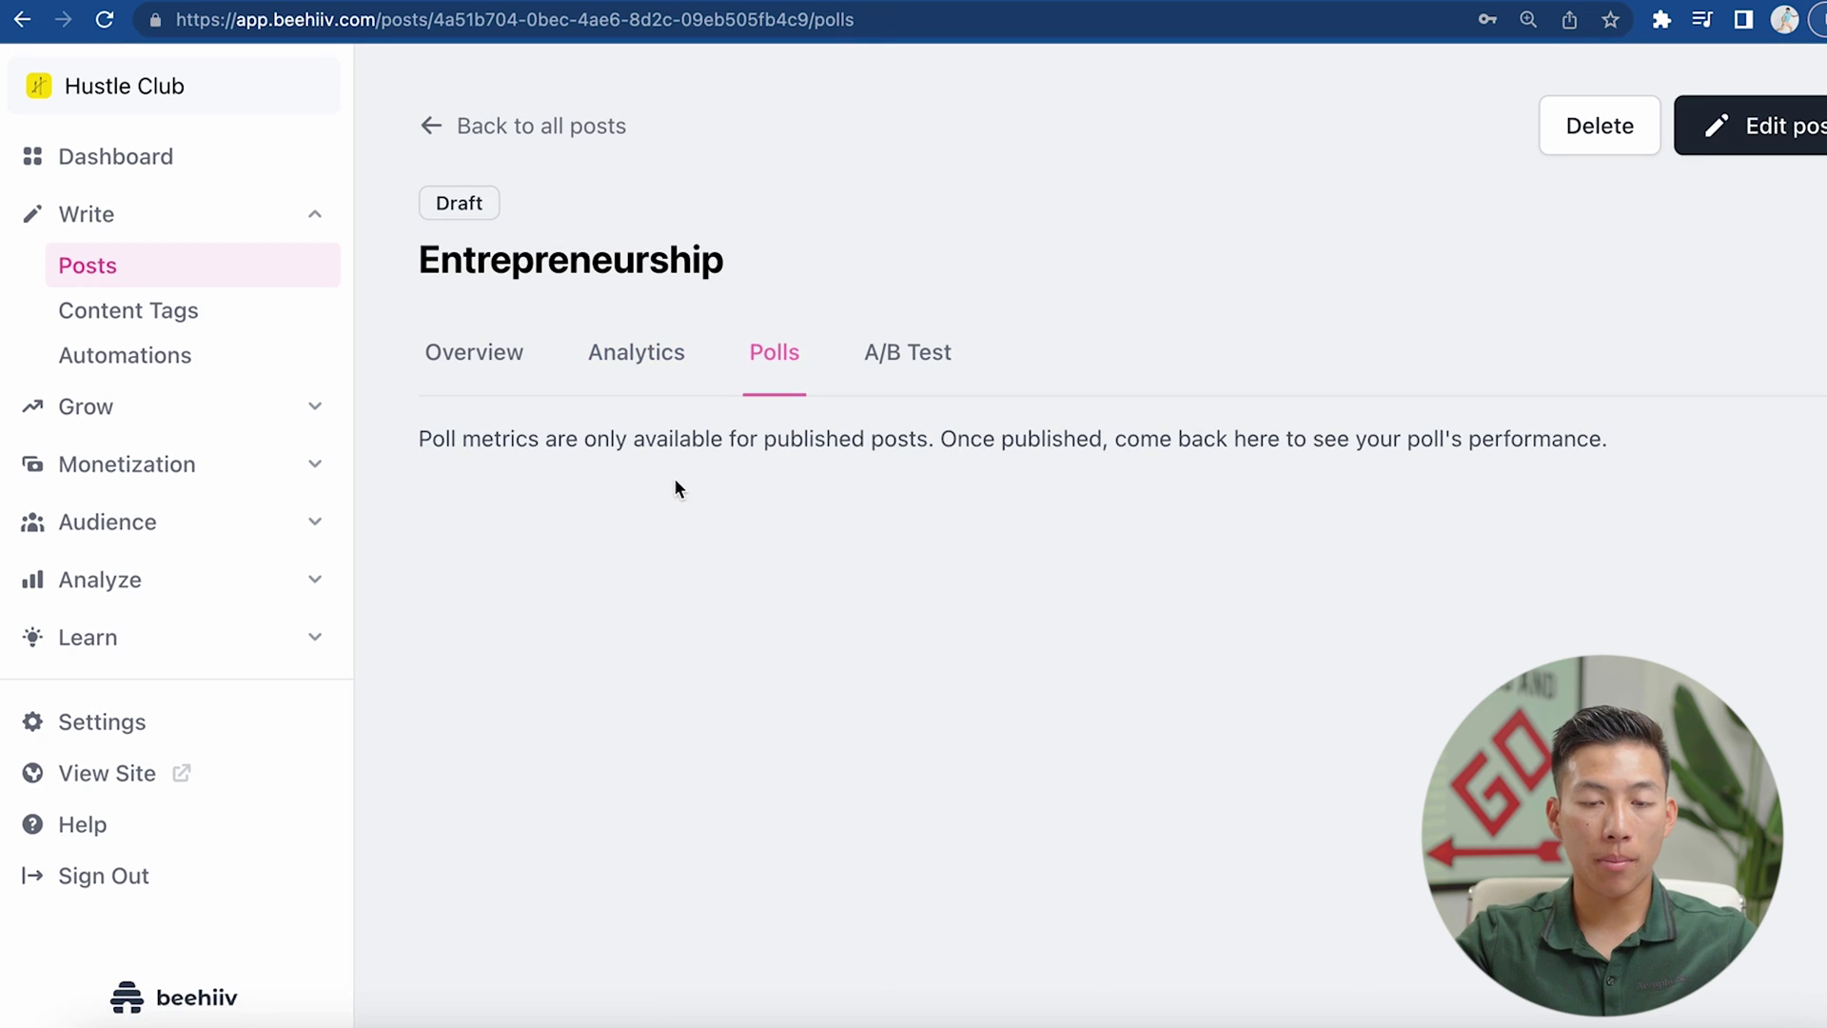
pyautogui.click(887, 360)
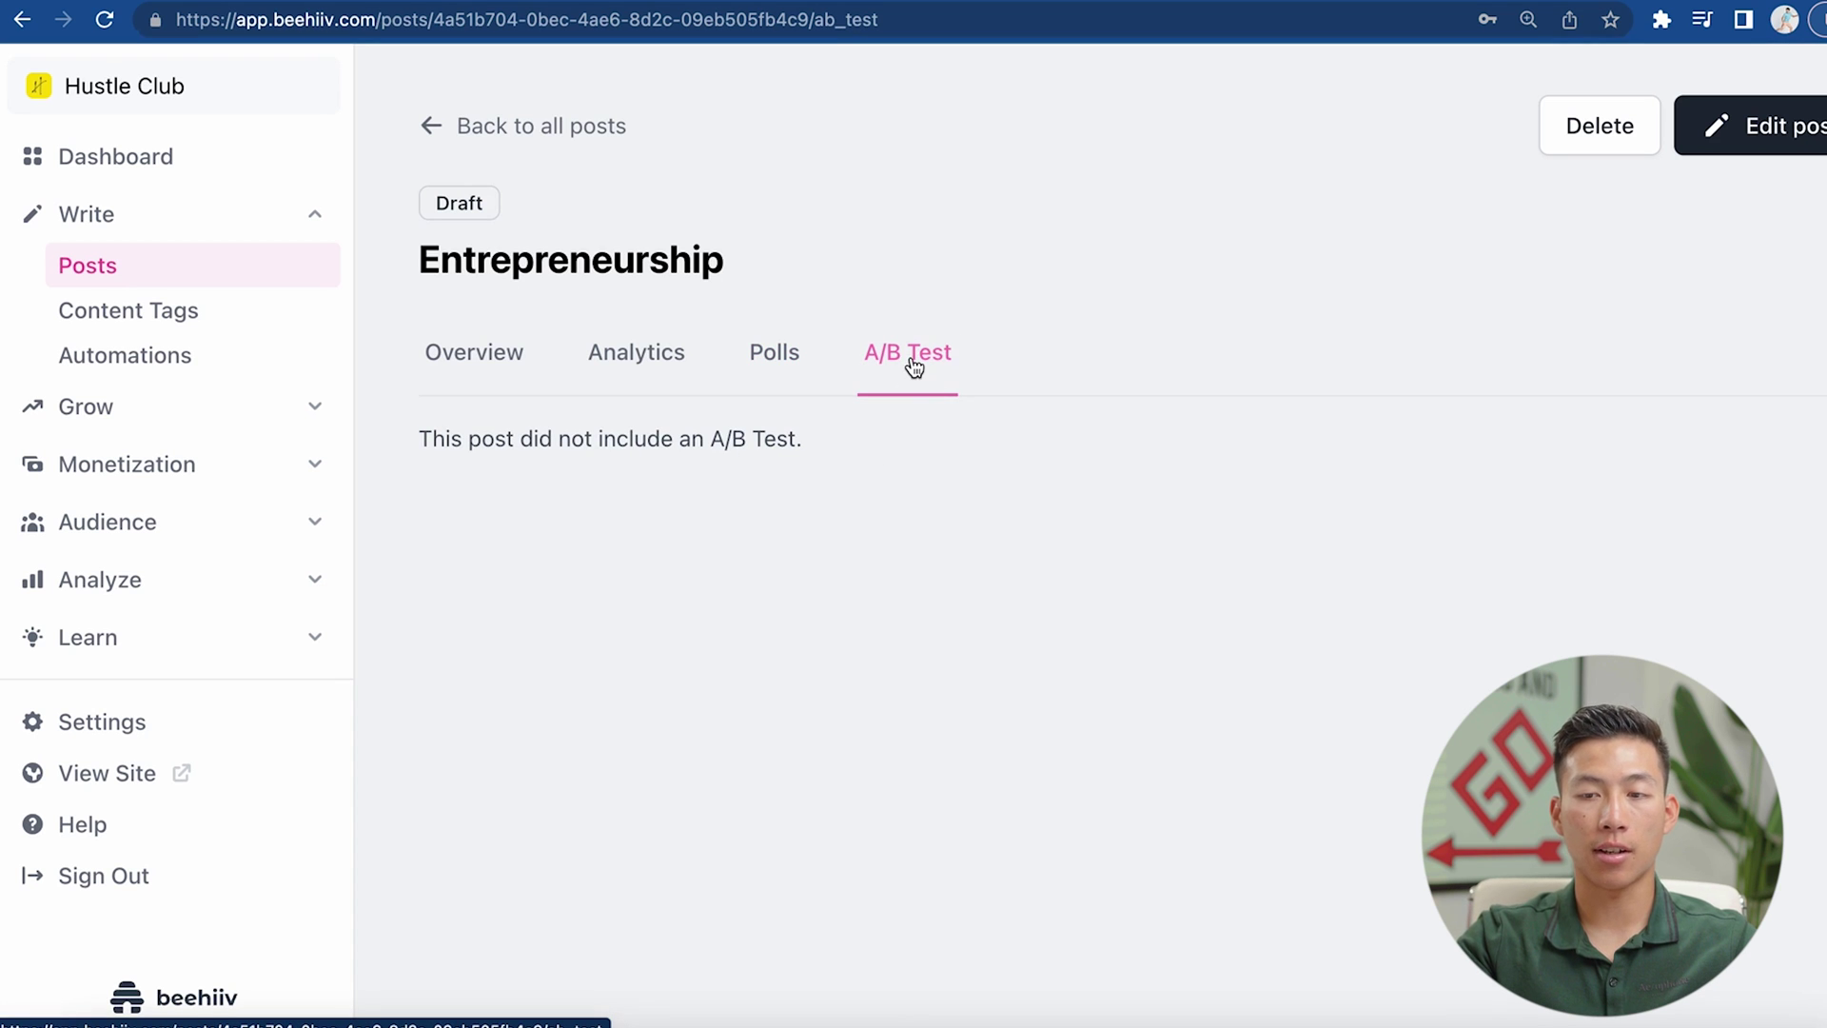
pyautogui.click(134, 419)
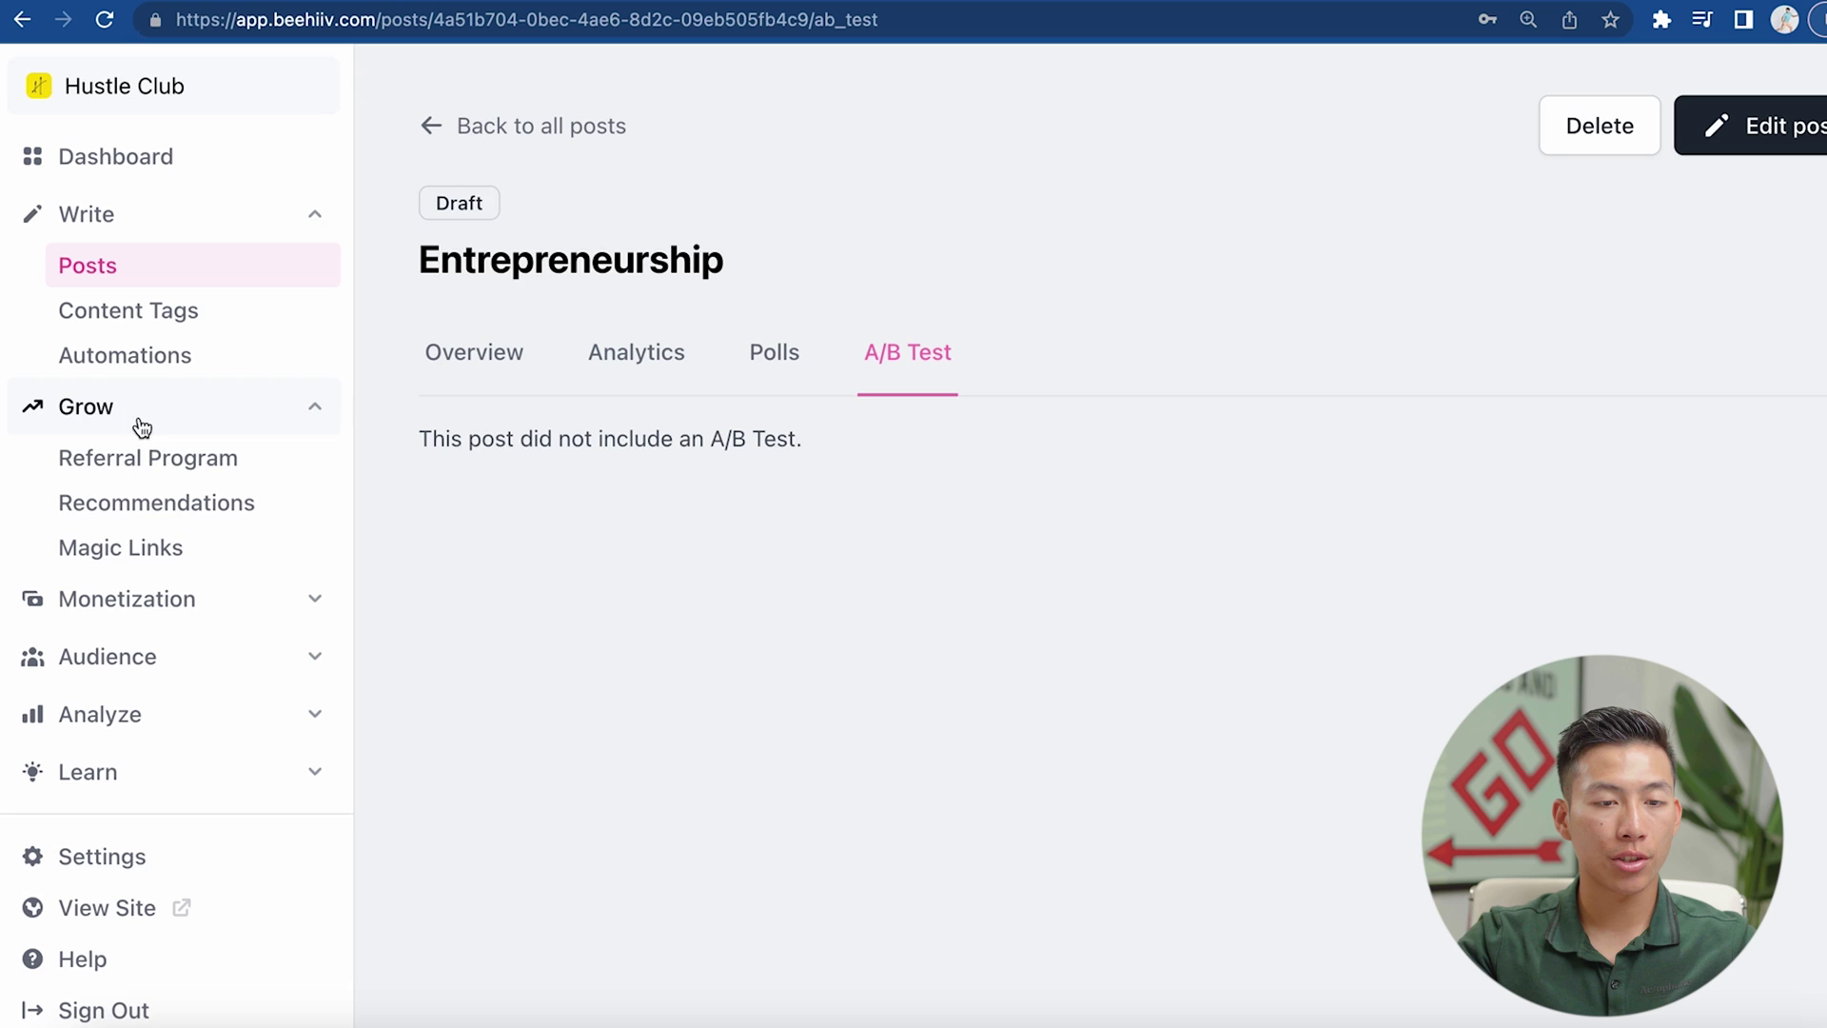
pyautogui.click(225, 459)
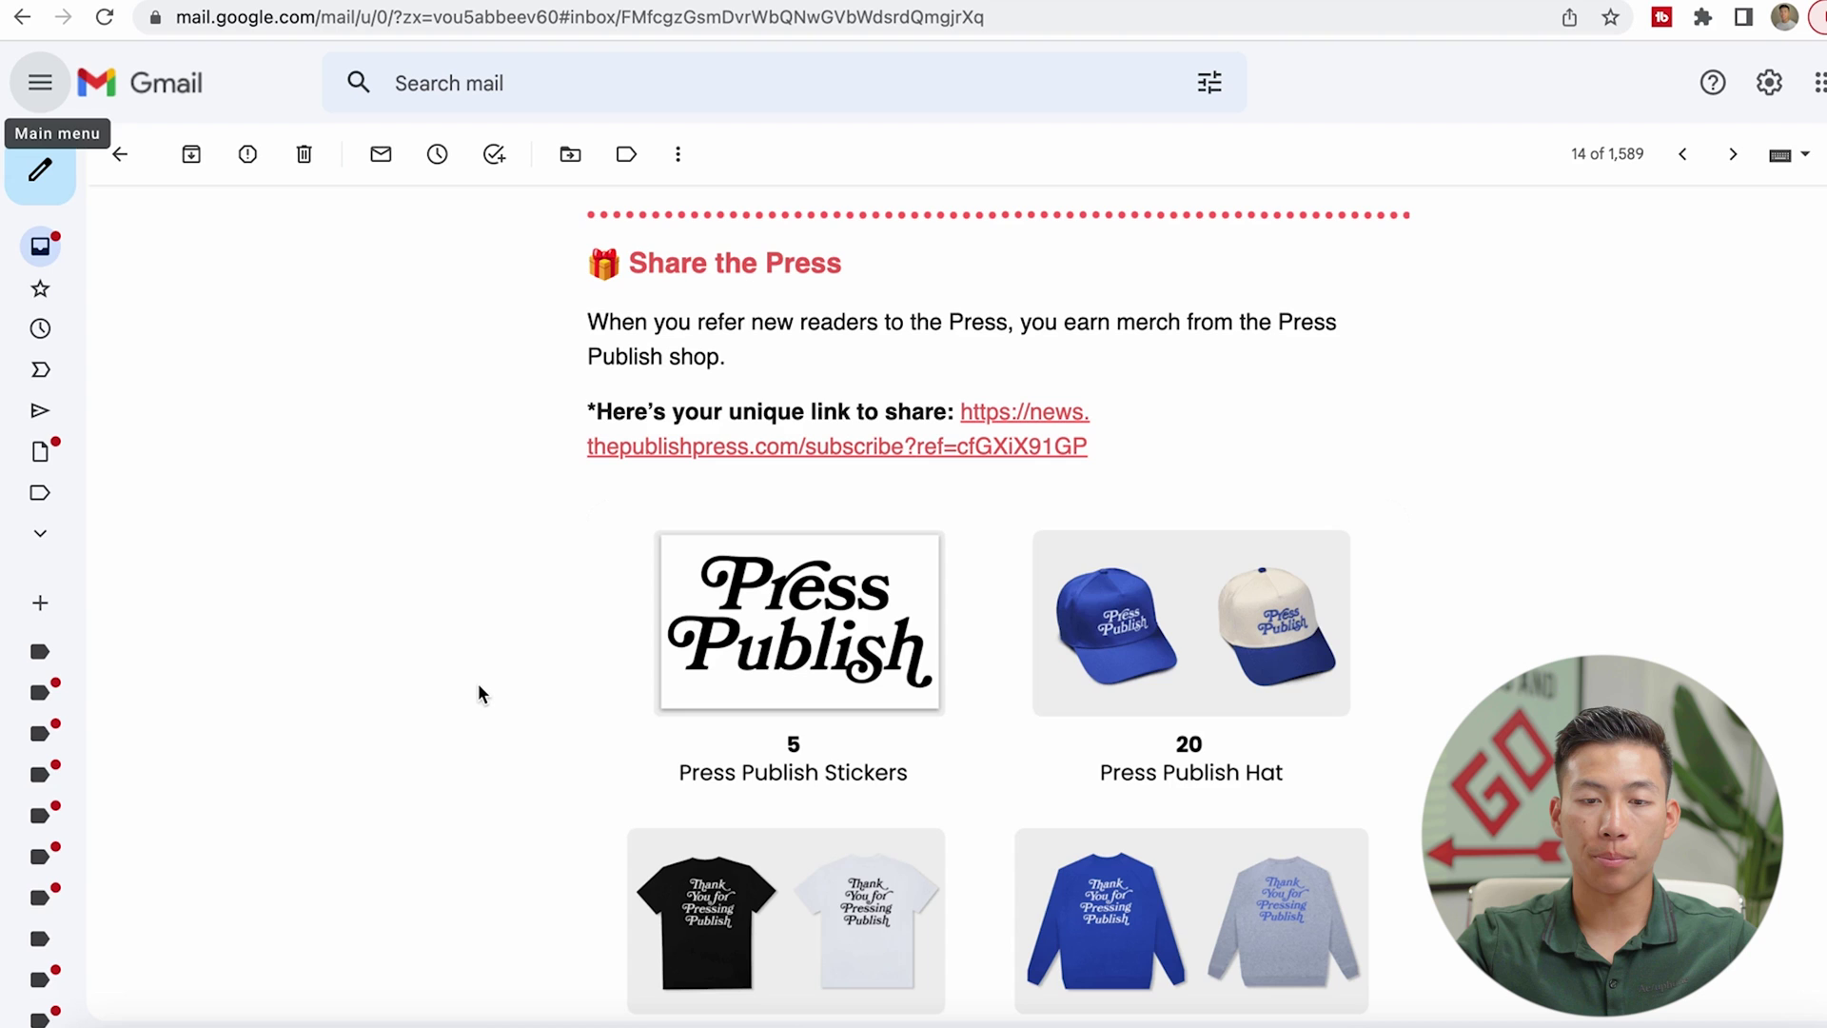
# - Read the referral email's 'Share the Press' heading and unique share link, highlighting each briefly
pyautogui.scroll(3, 483, 643)
pyautogui.scroll(-2, 483, 643)
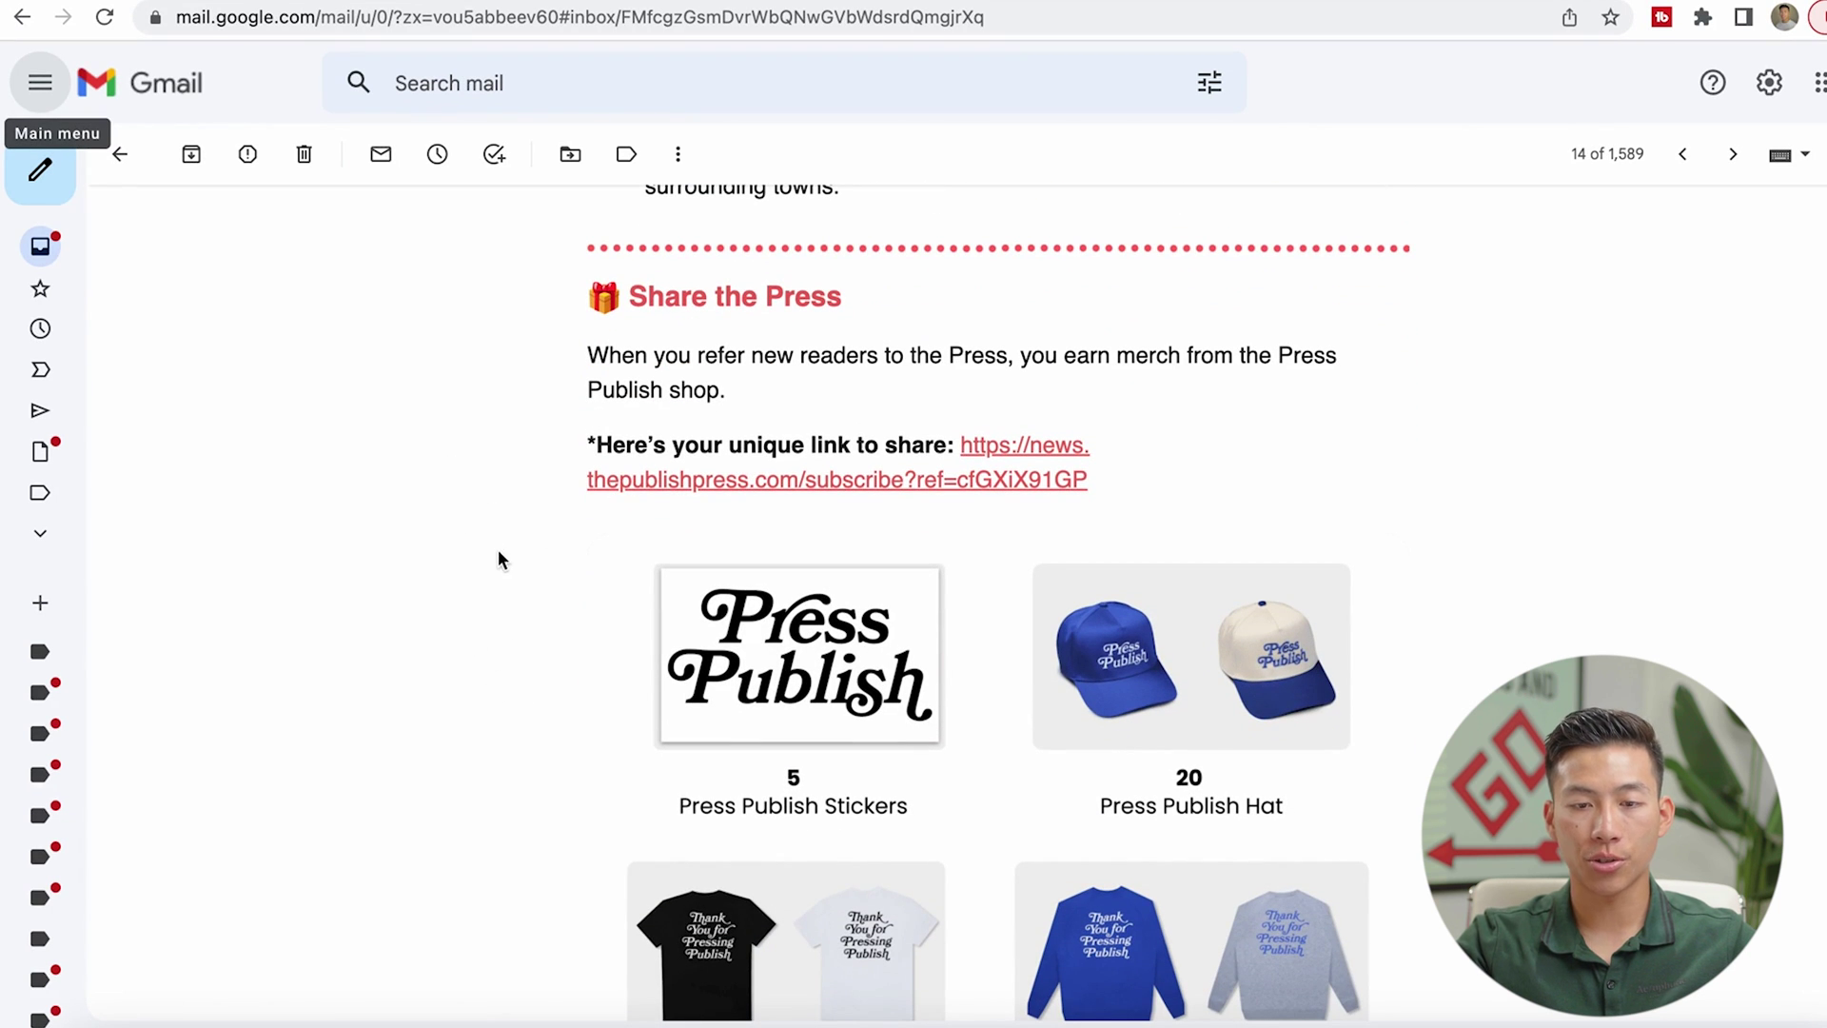
pyautogui.moveTo(620, 272); pyautogui.dragTo(853, 284)
pyautogui.click(1058, 276)
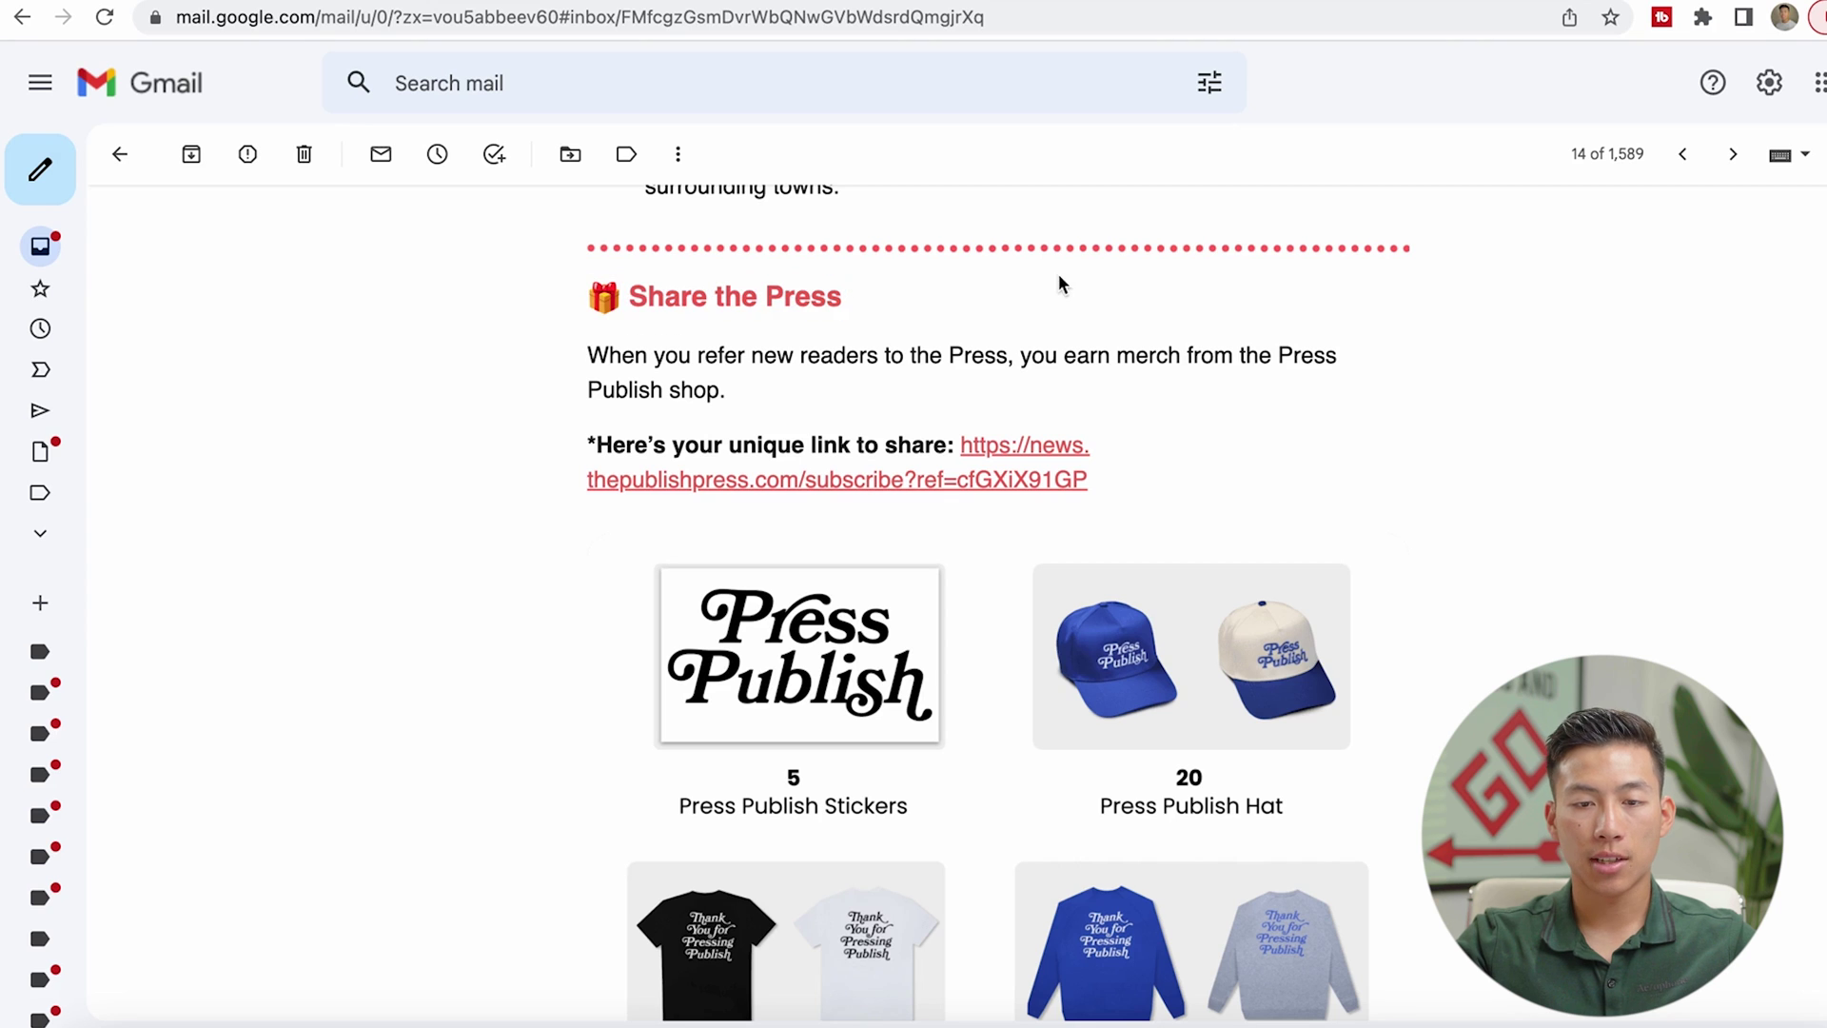
pyautogui.scroll(-2, 1123, 381)
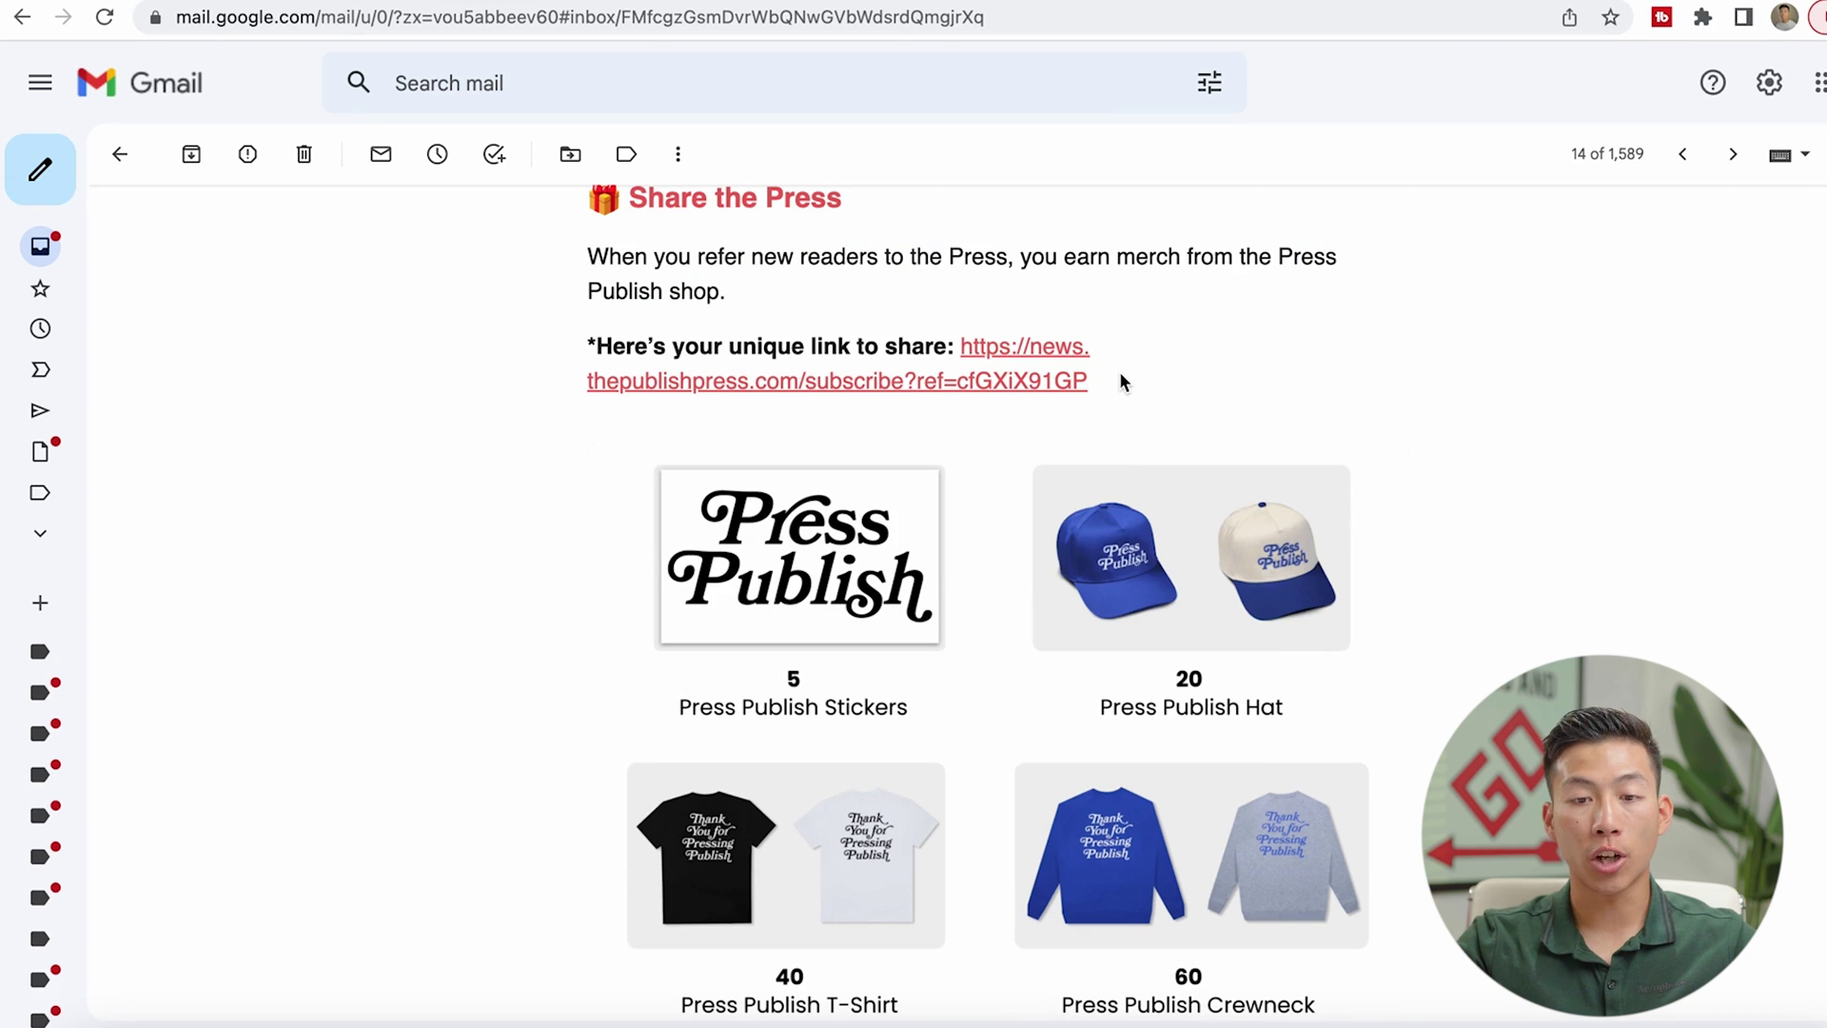
pyautogui.moveTo(1119, 381); pyautogui.dragTo(965, 354)
pyautogui.click(1256, 354)
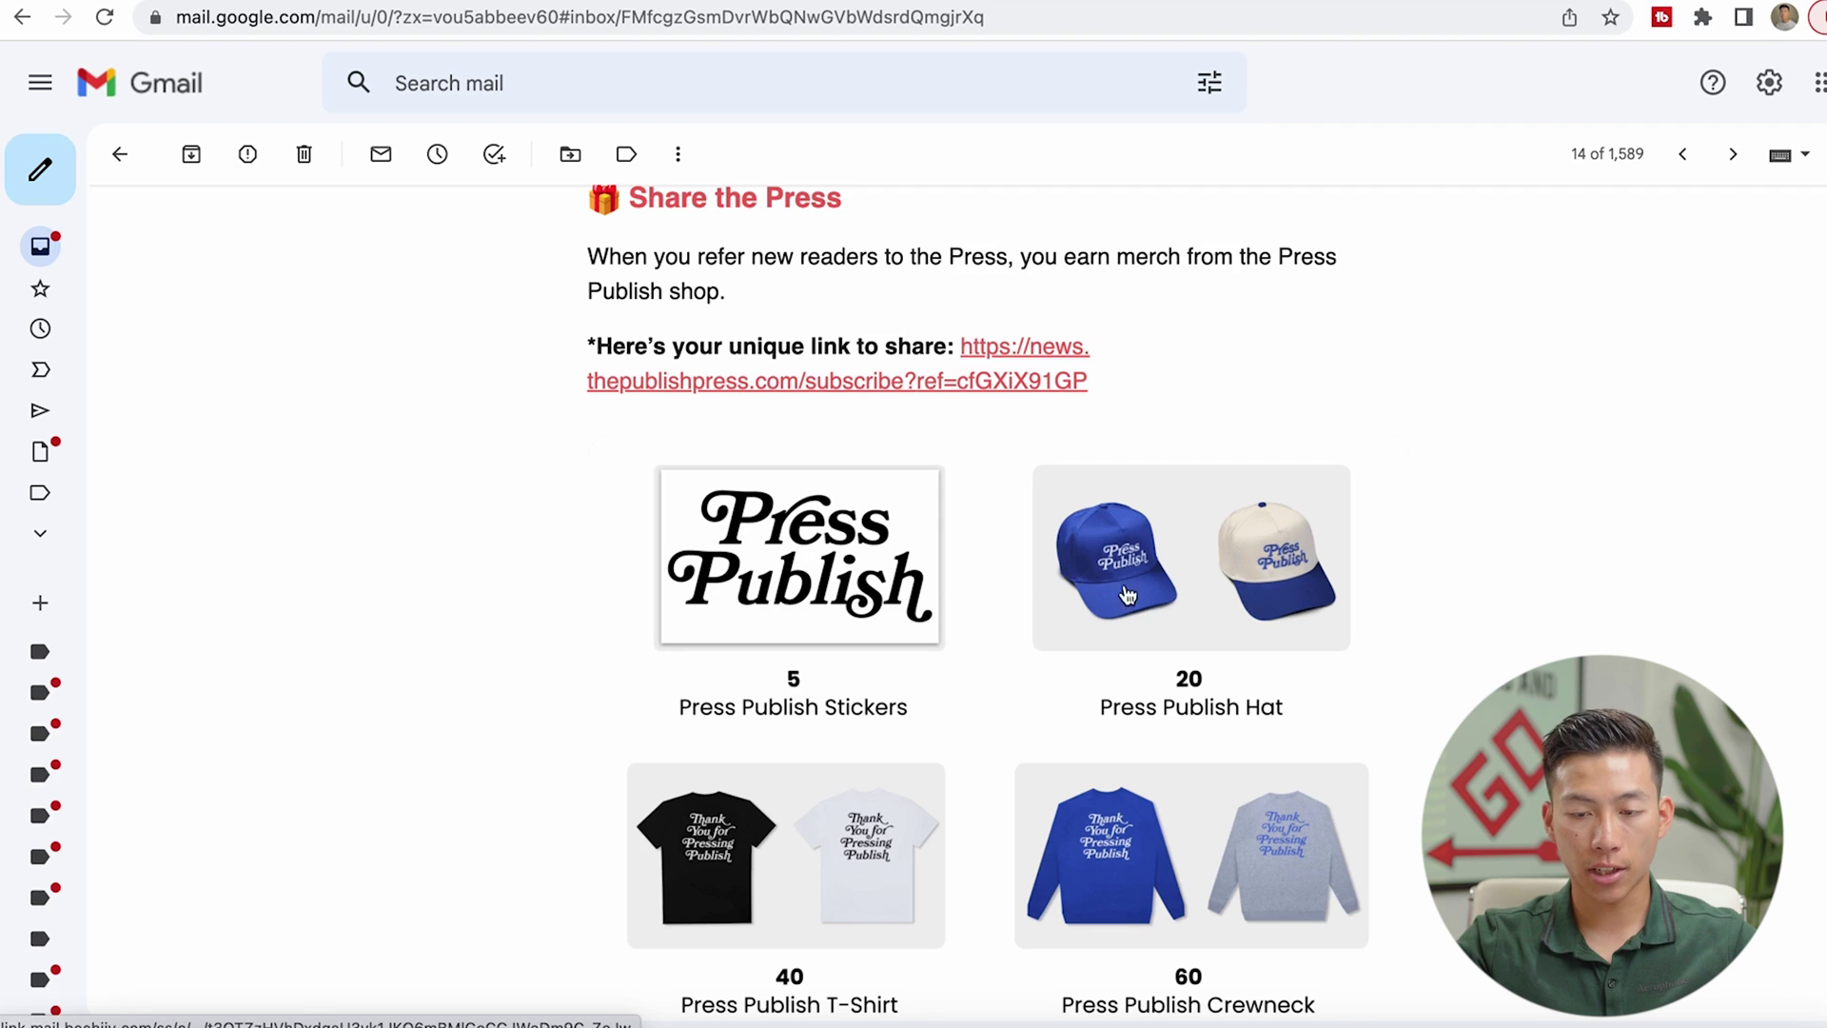
# - Scroll to the reward tiers and highlight, then clear, the sentence about current referrals
pyautogui.scroll(-1, 1199, 629)
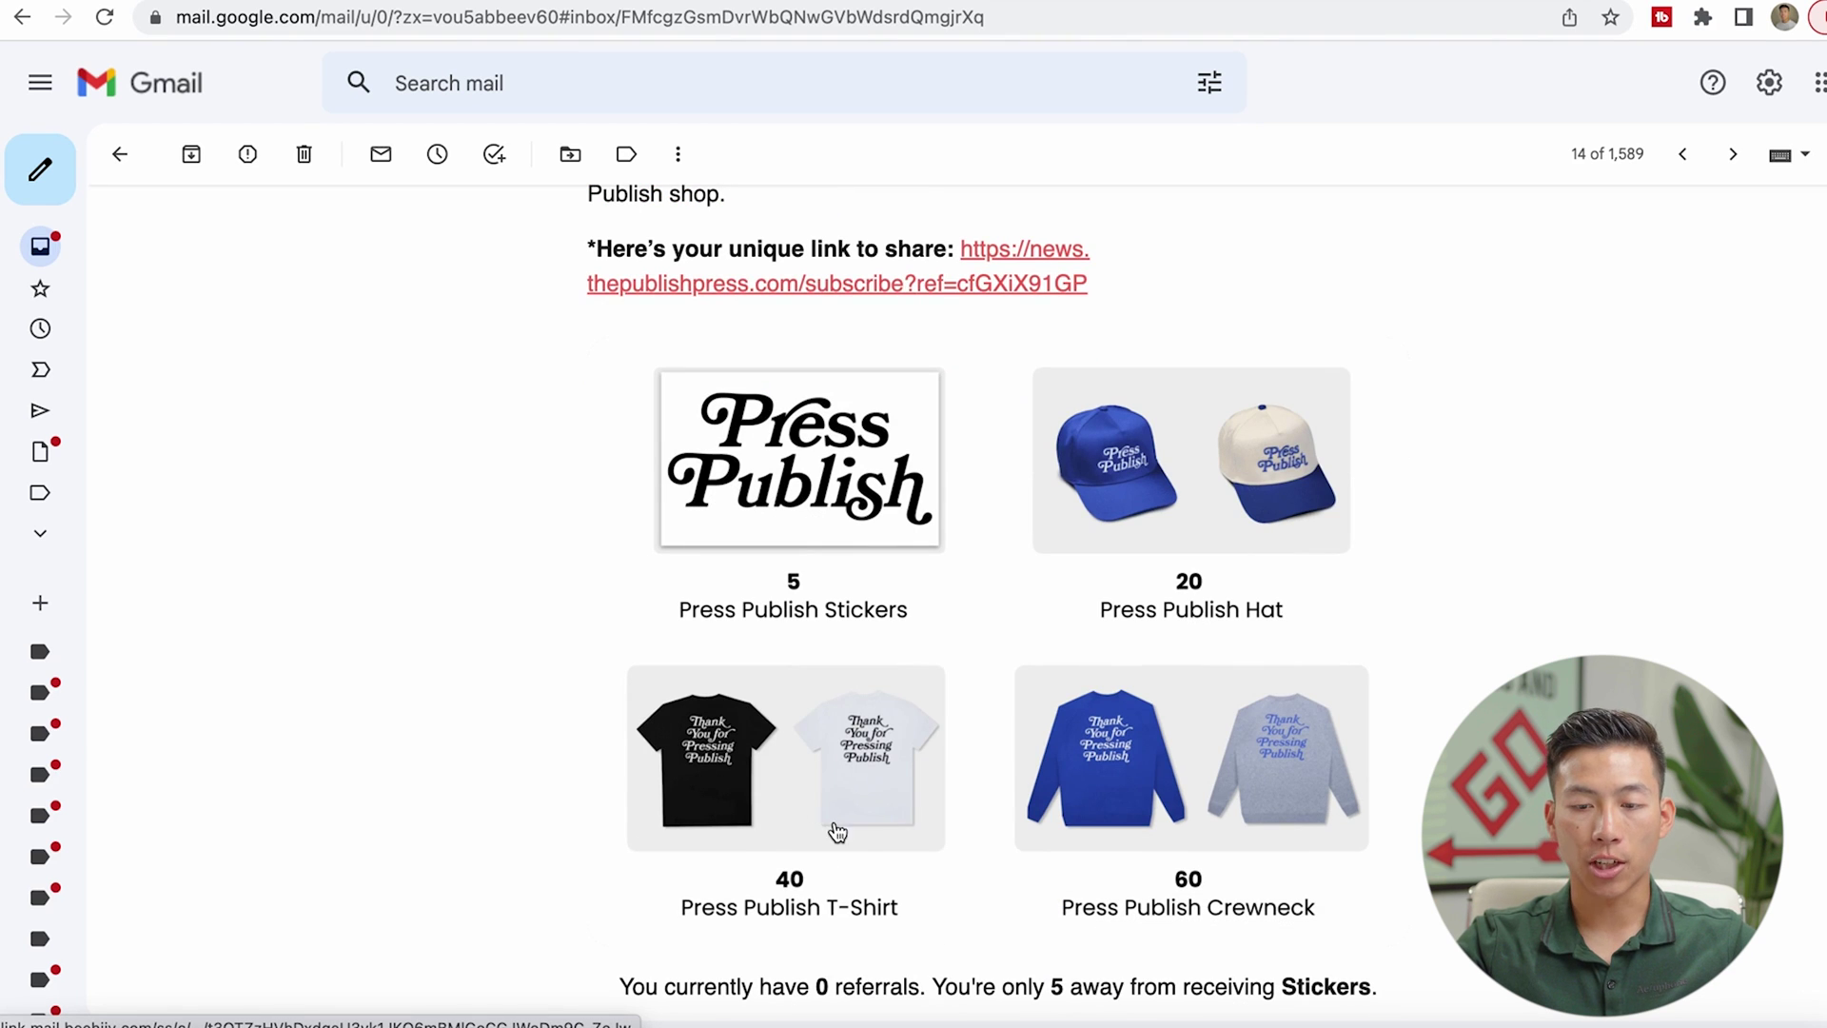
pyautogui.scroll(-2, 1248, 824)
pyautogui.moveTo(620, 824); pyautogui.dragTo(1386, 833)
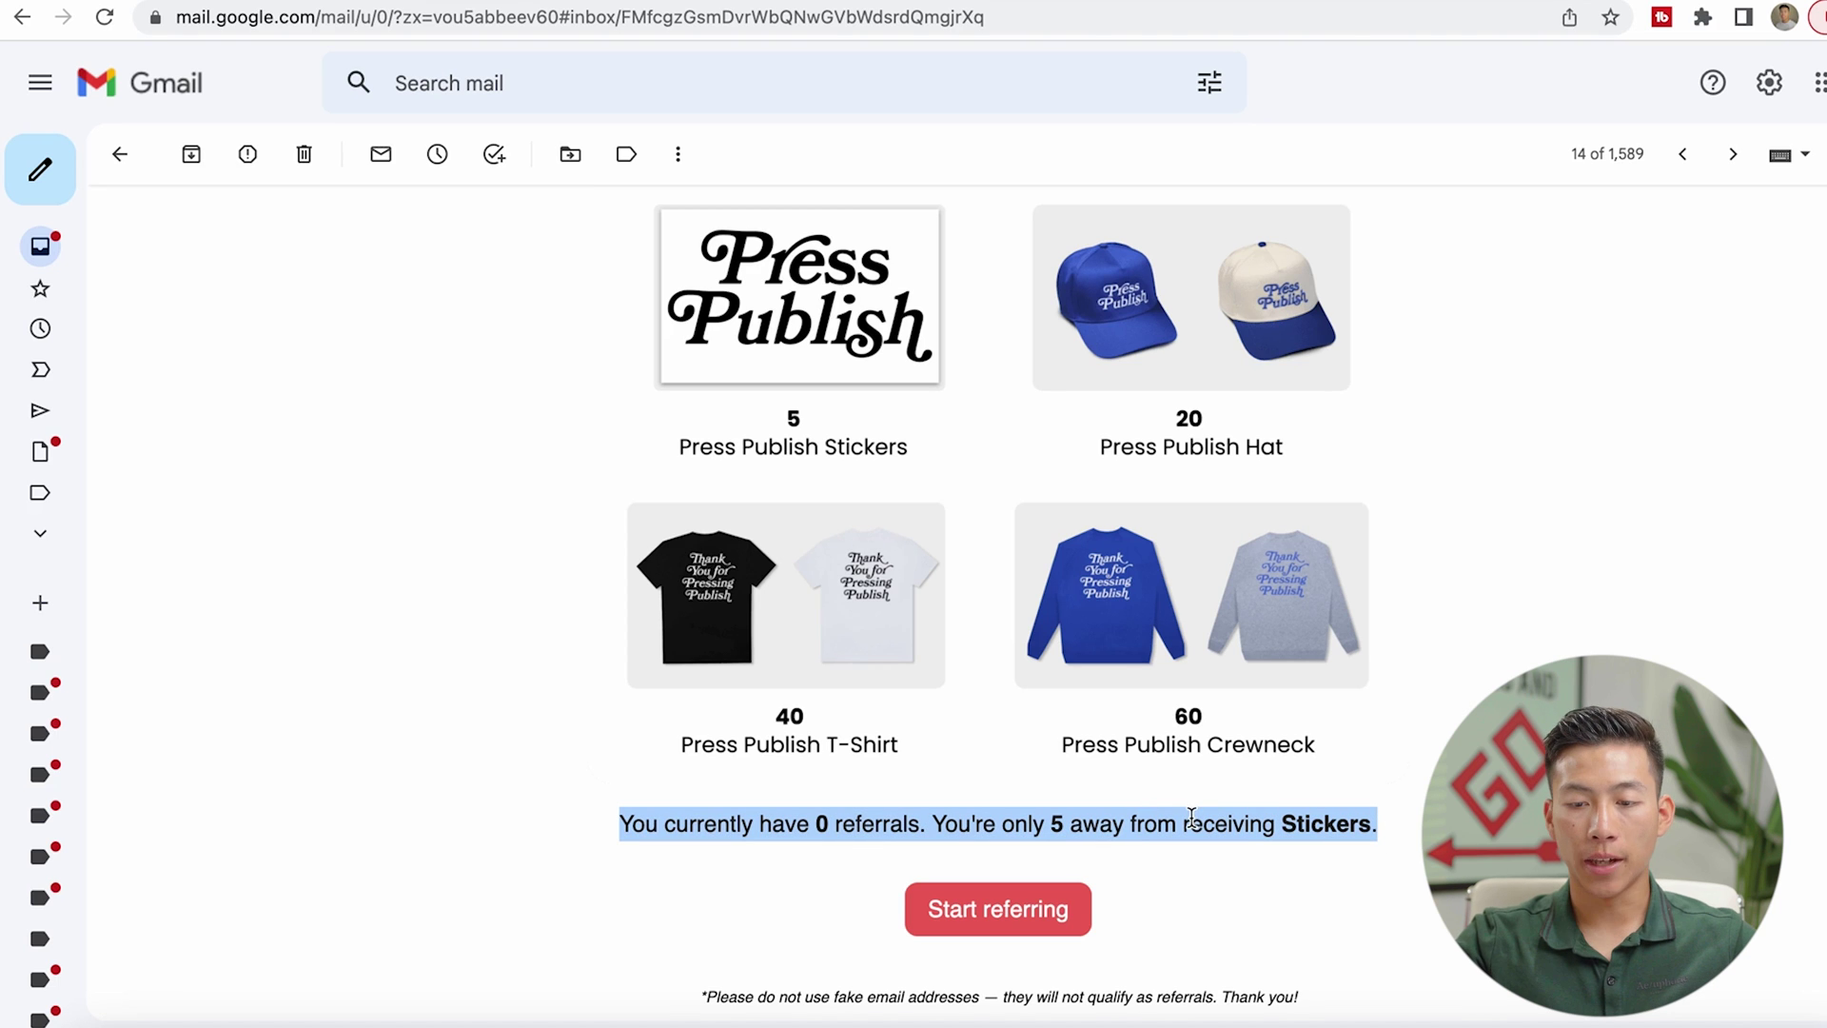
pyautogui.click(1328, 851)
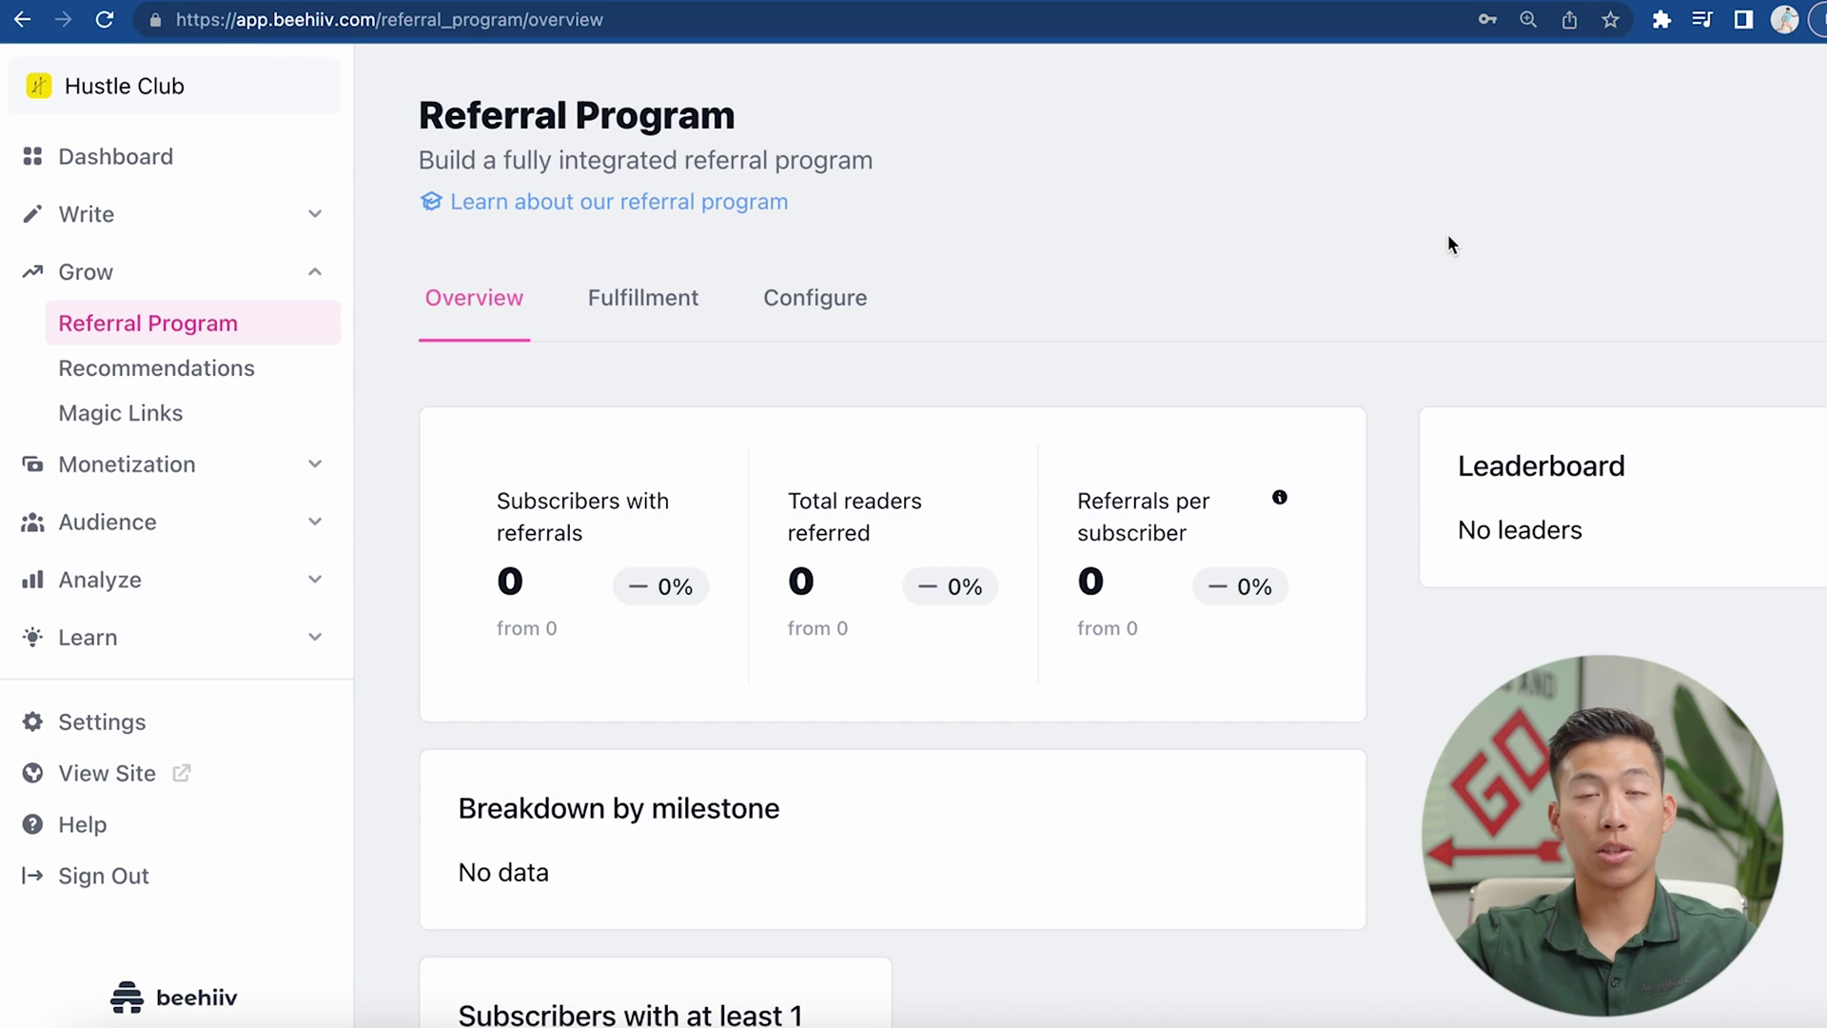
# - Open Monetization > Subscriptions to see the Premium Subscriptions events chart
pyautogui.click(142, 333)
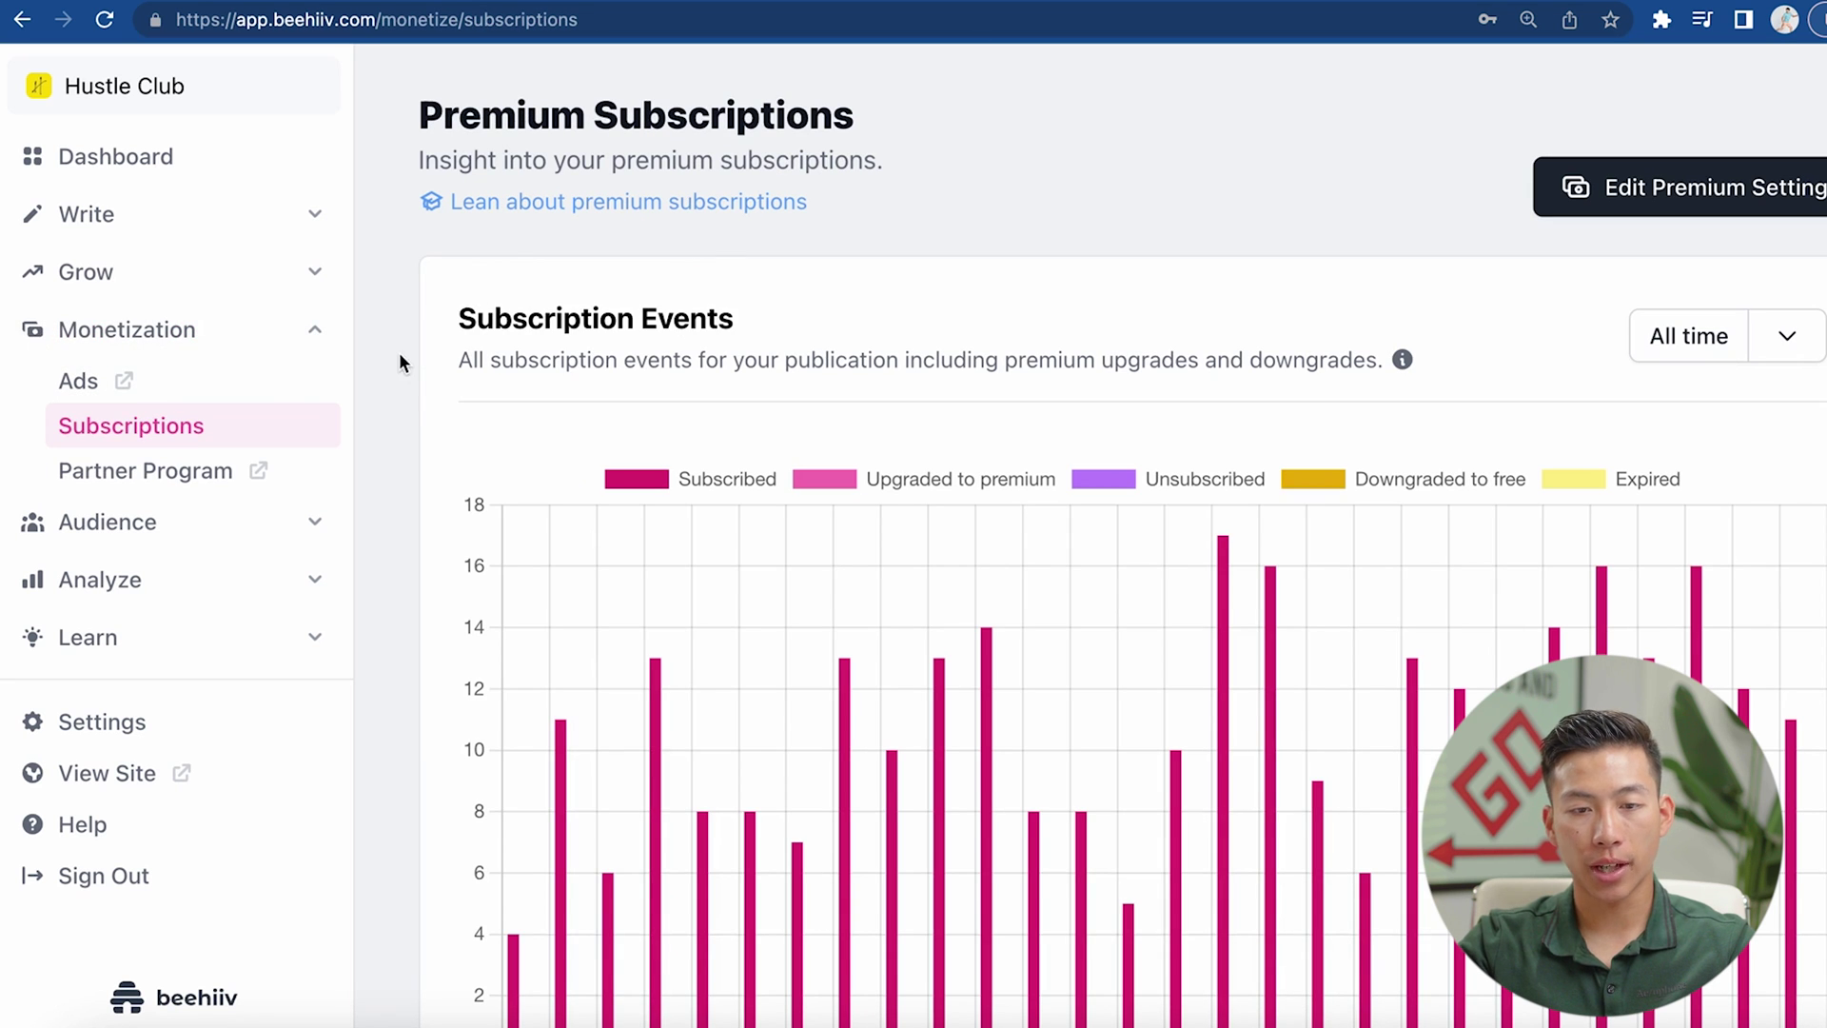
pyautogui.scroll(-2, 384, 364)
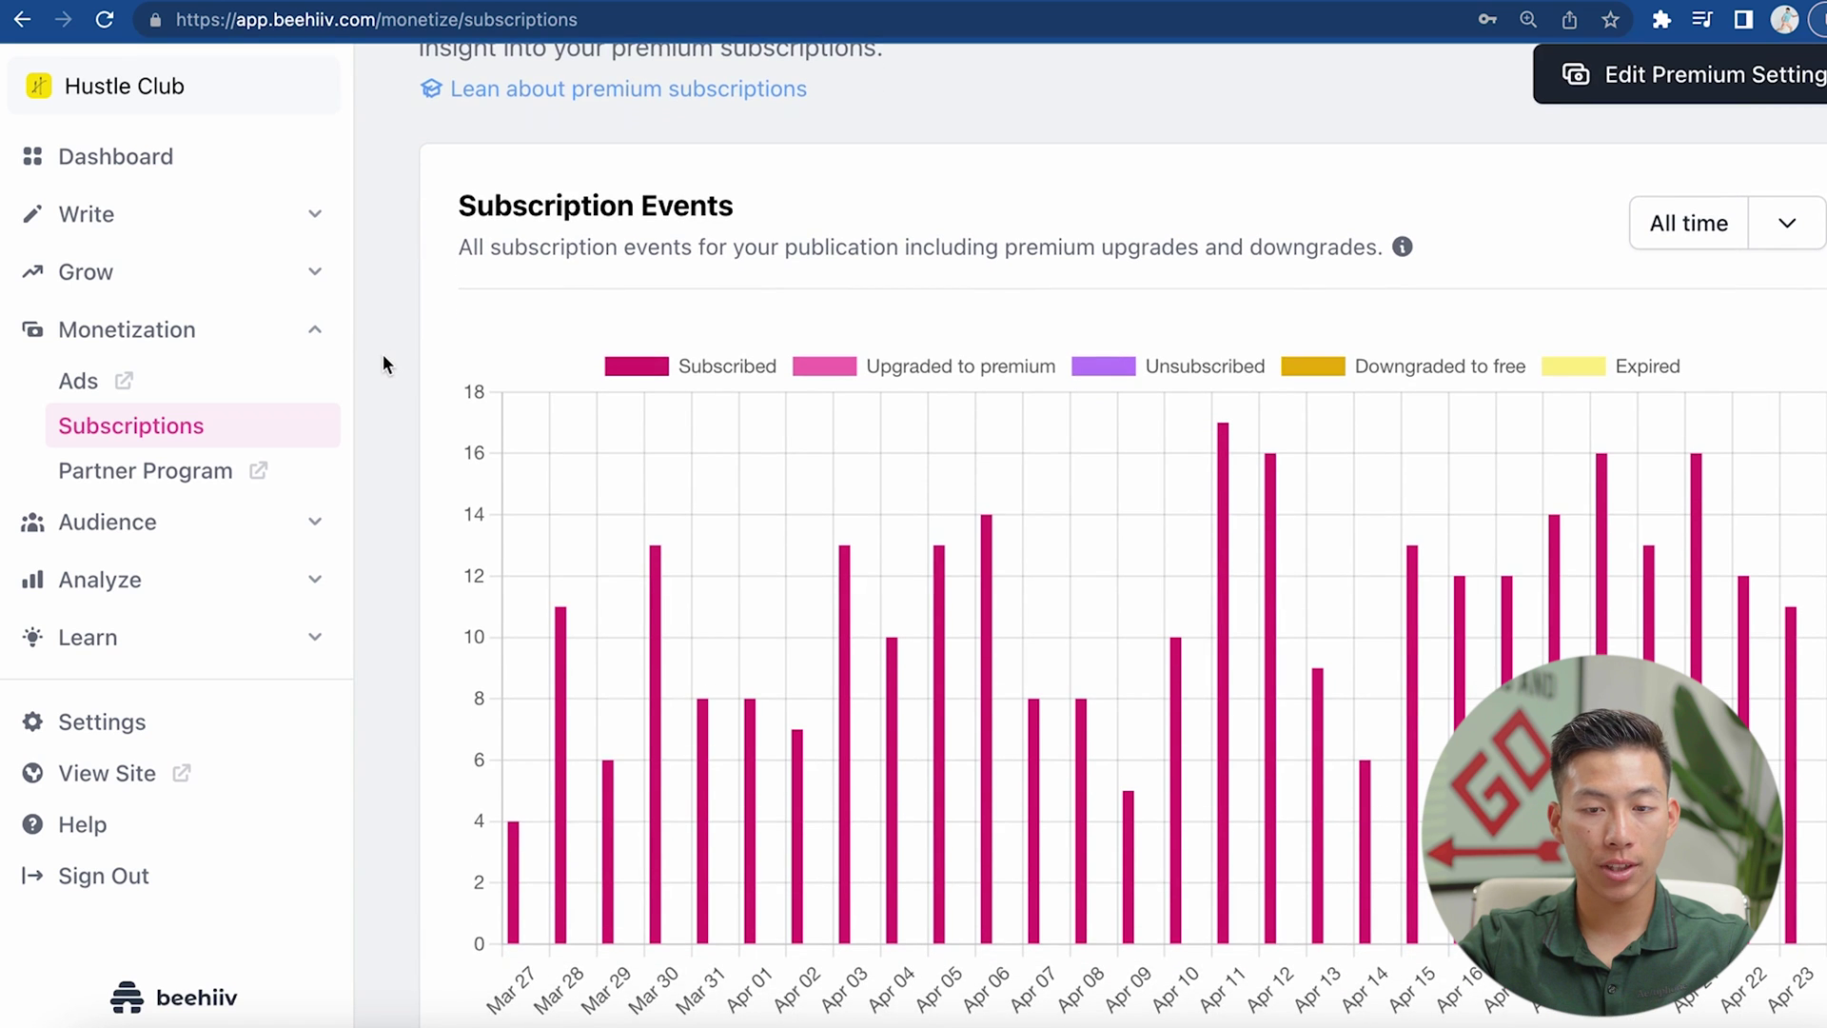
pyautogui.scroll(2, 383, 356)
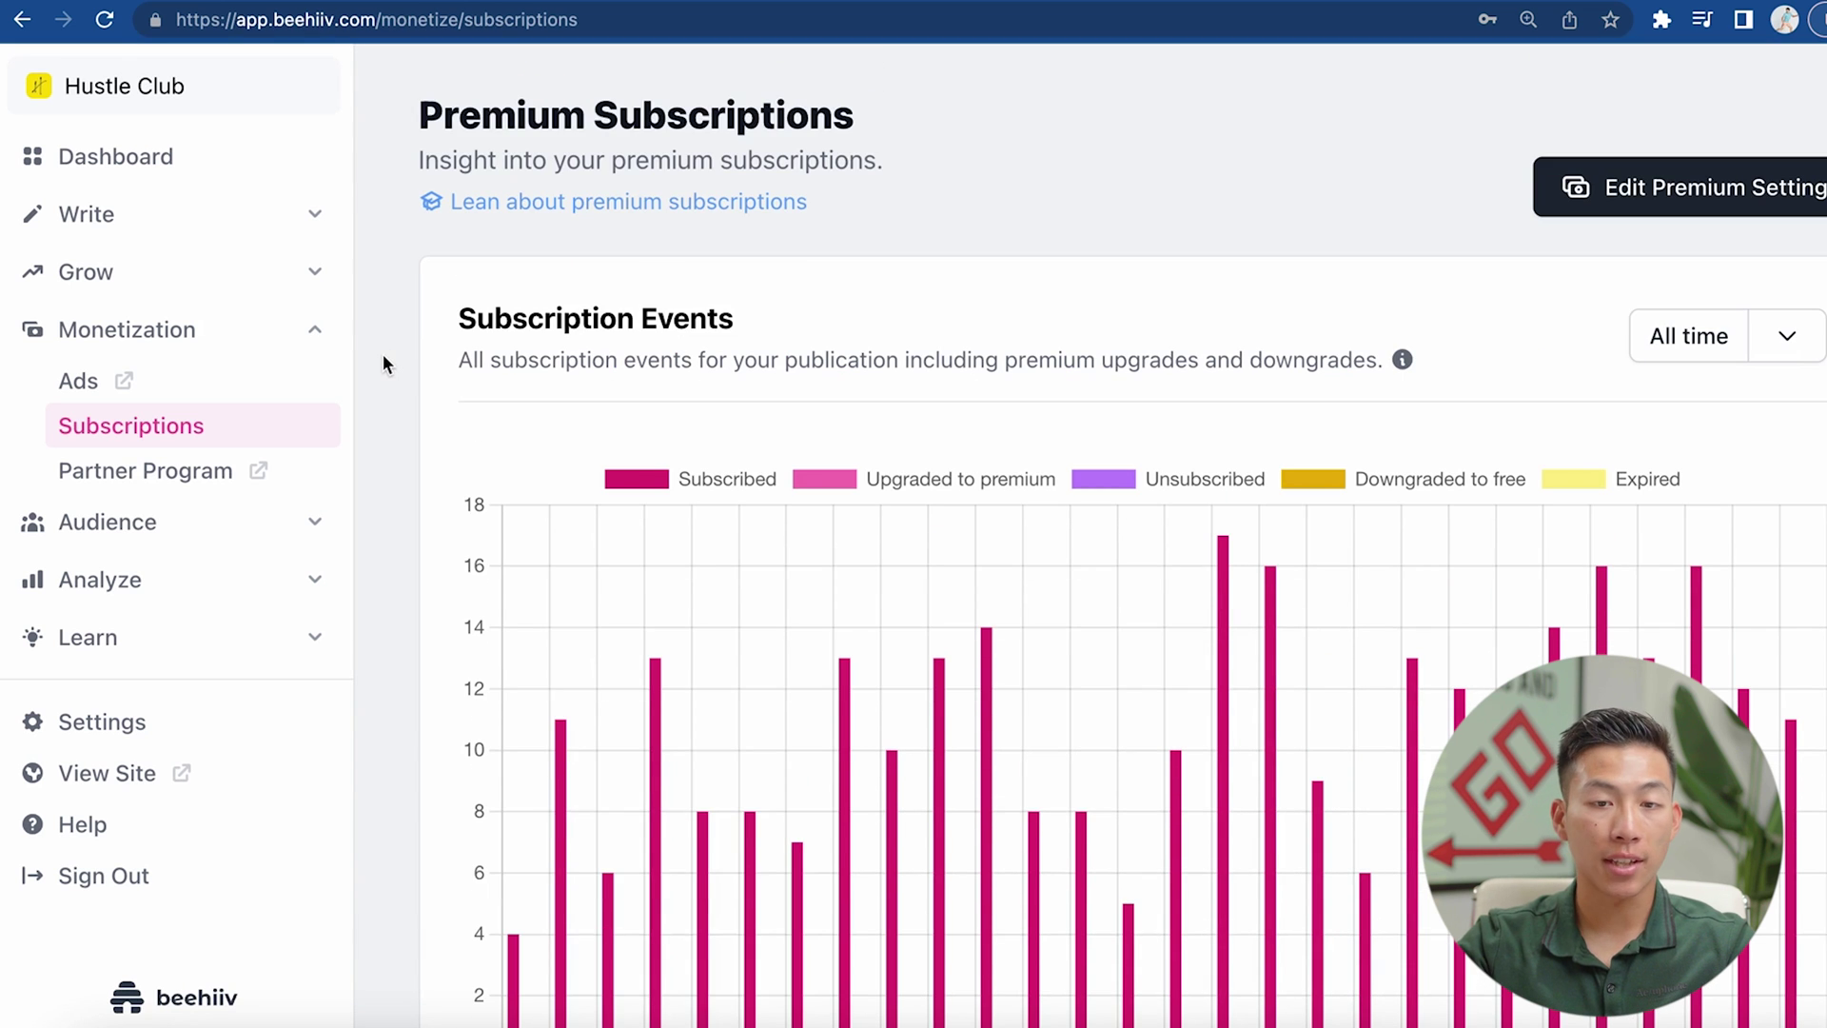
pyautogui.scroll(-3, 384, 364)
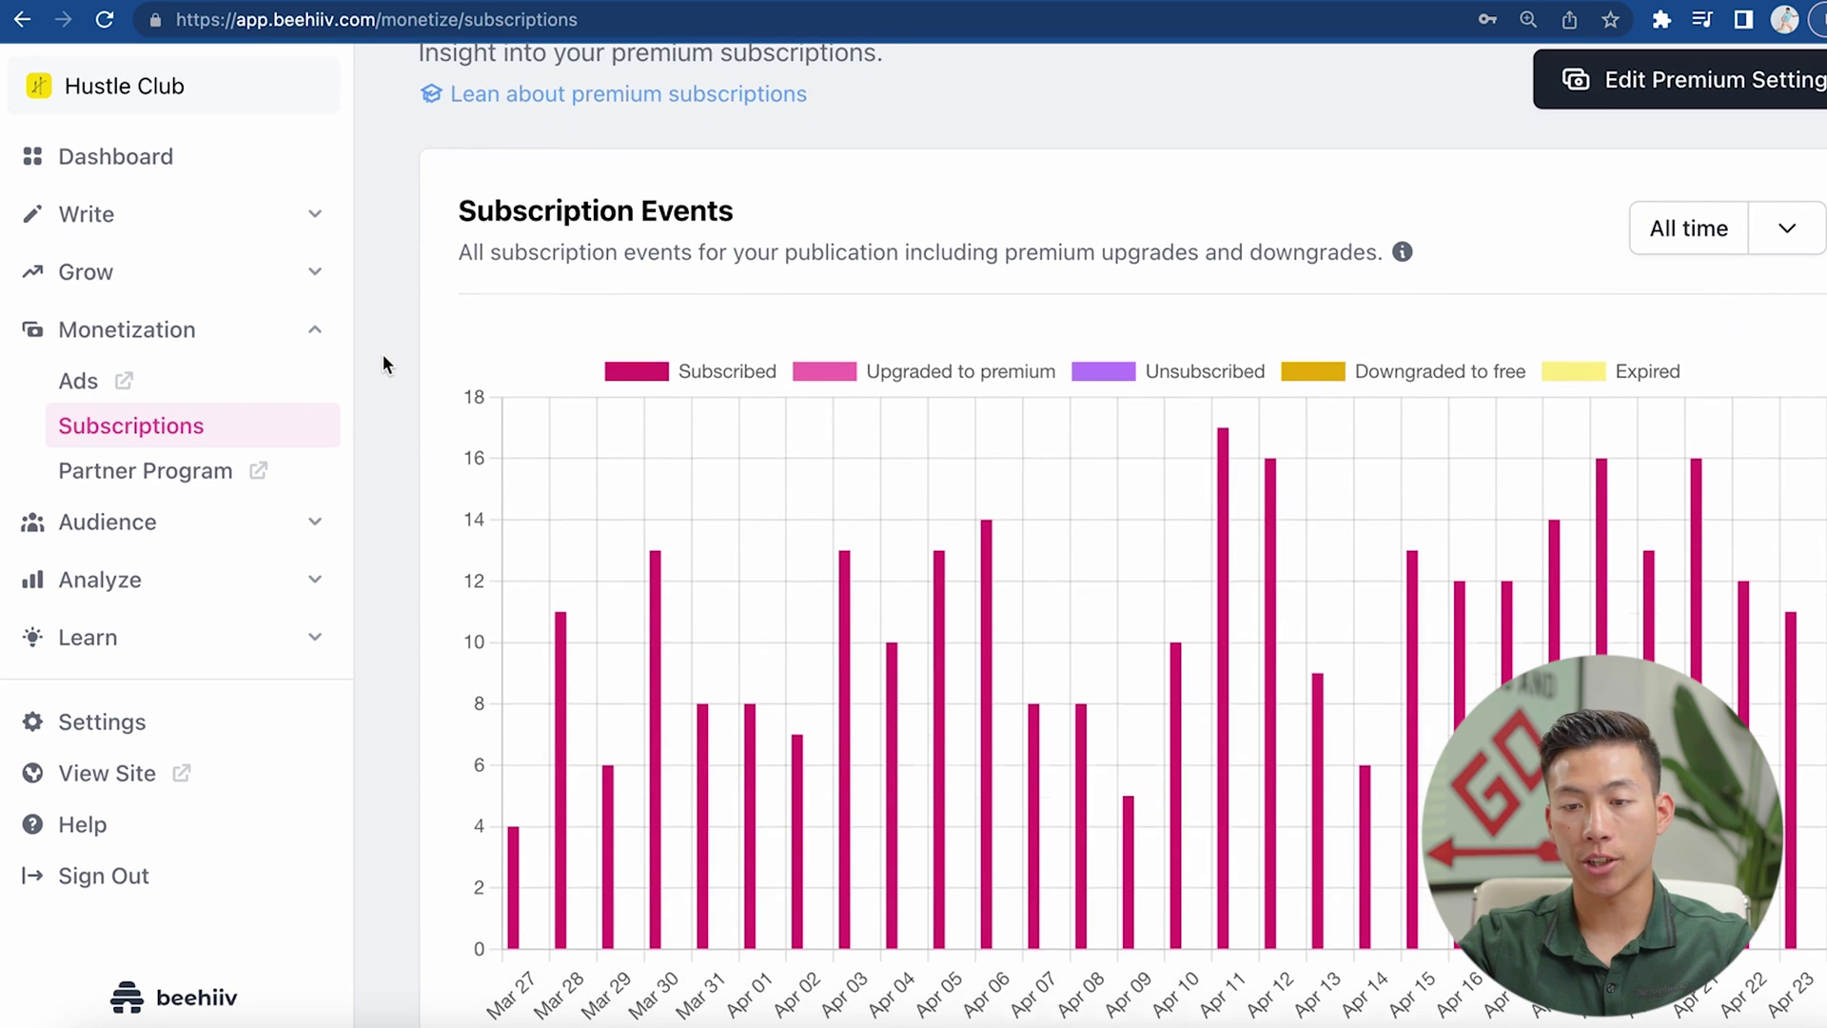
pyautogui.scroll(1, 384, 364)
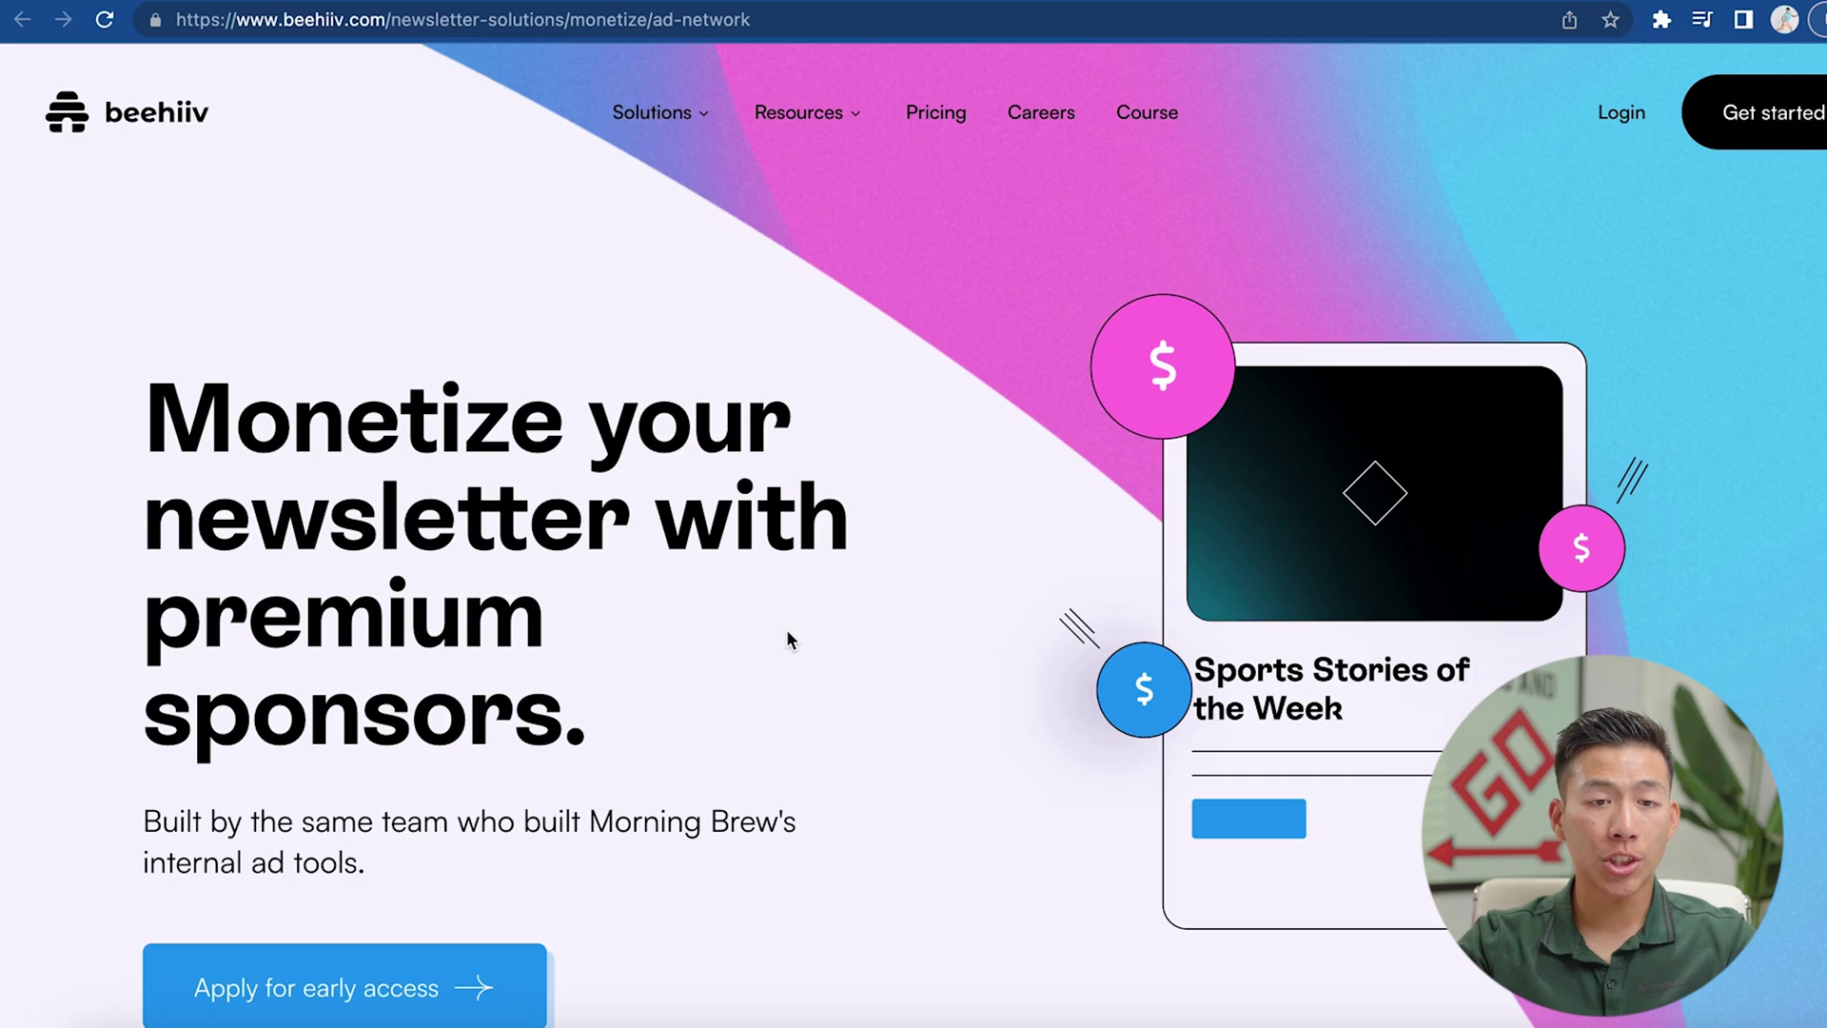
# - Scroll through the beehiiv Ad Network and Partner Program web pages
pyautogui.scroll(-2, 838, 665)
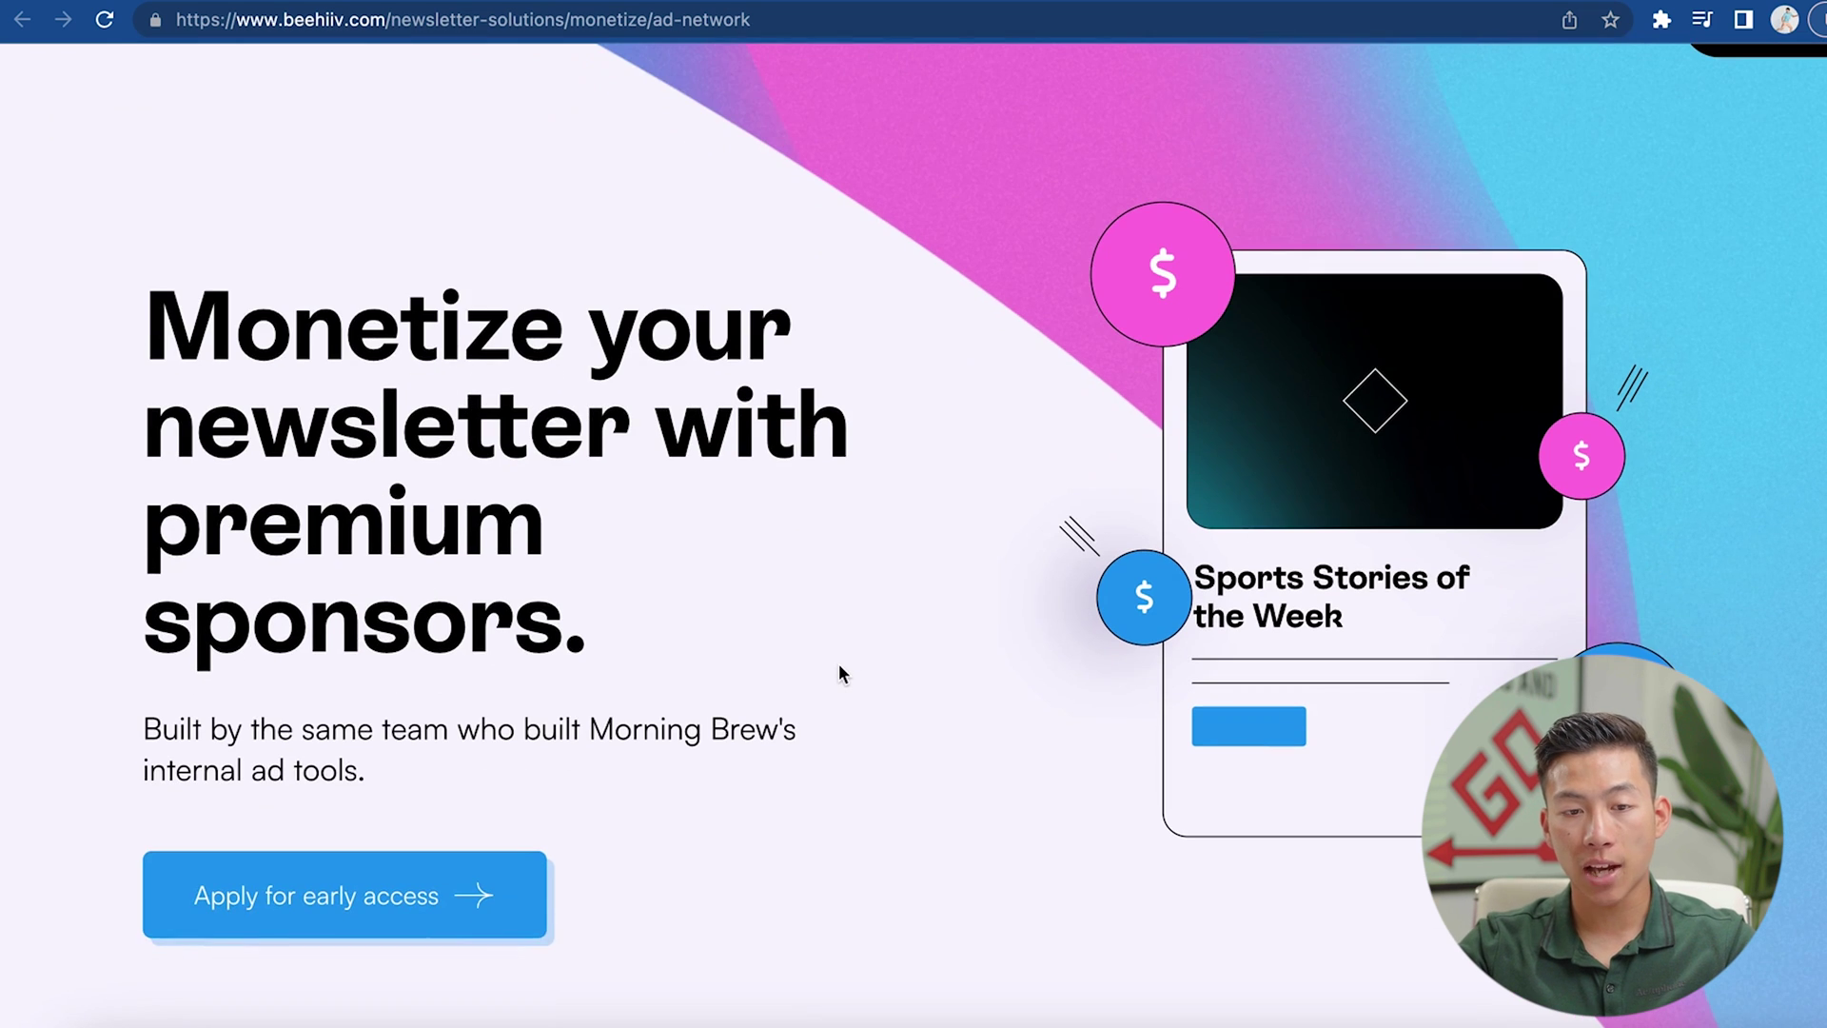
pyautogui.scroll(-4, 716, 580)
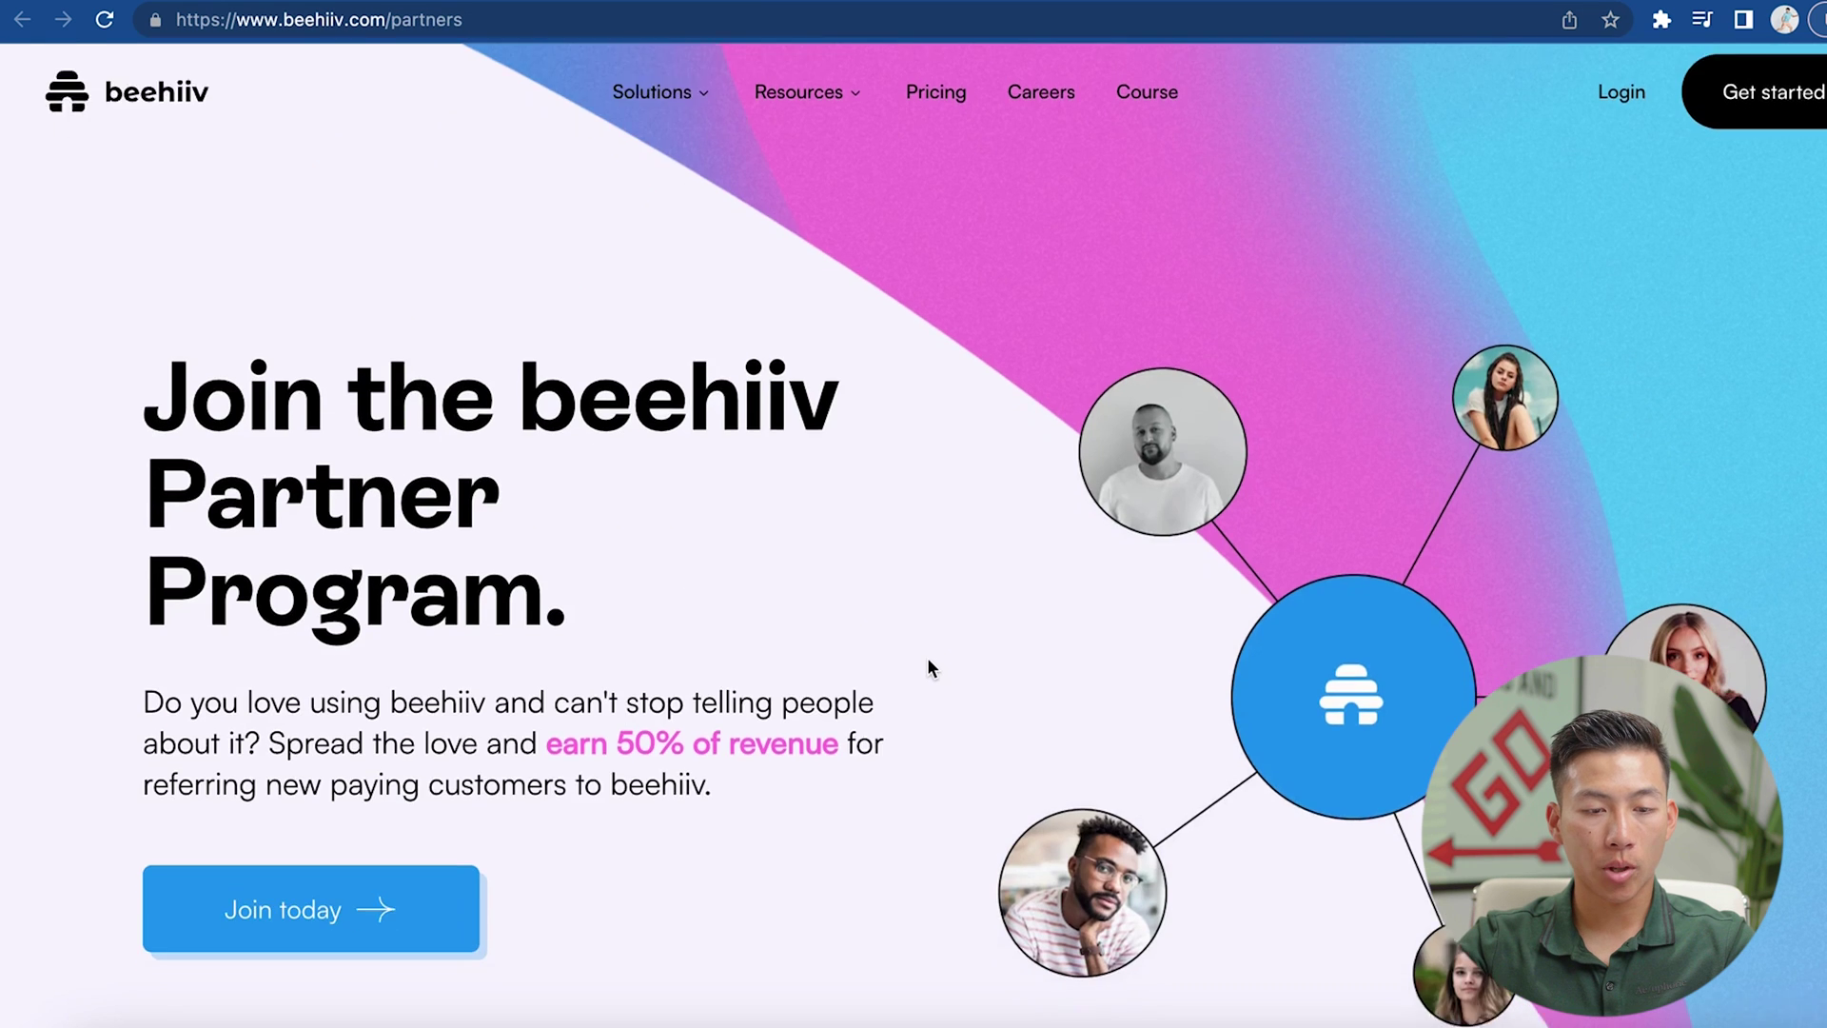
pyautogui.scroll(-4, 929, 666)
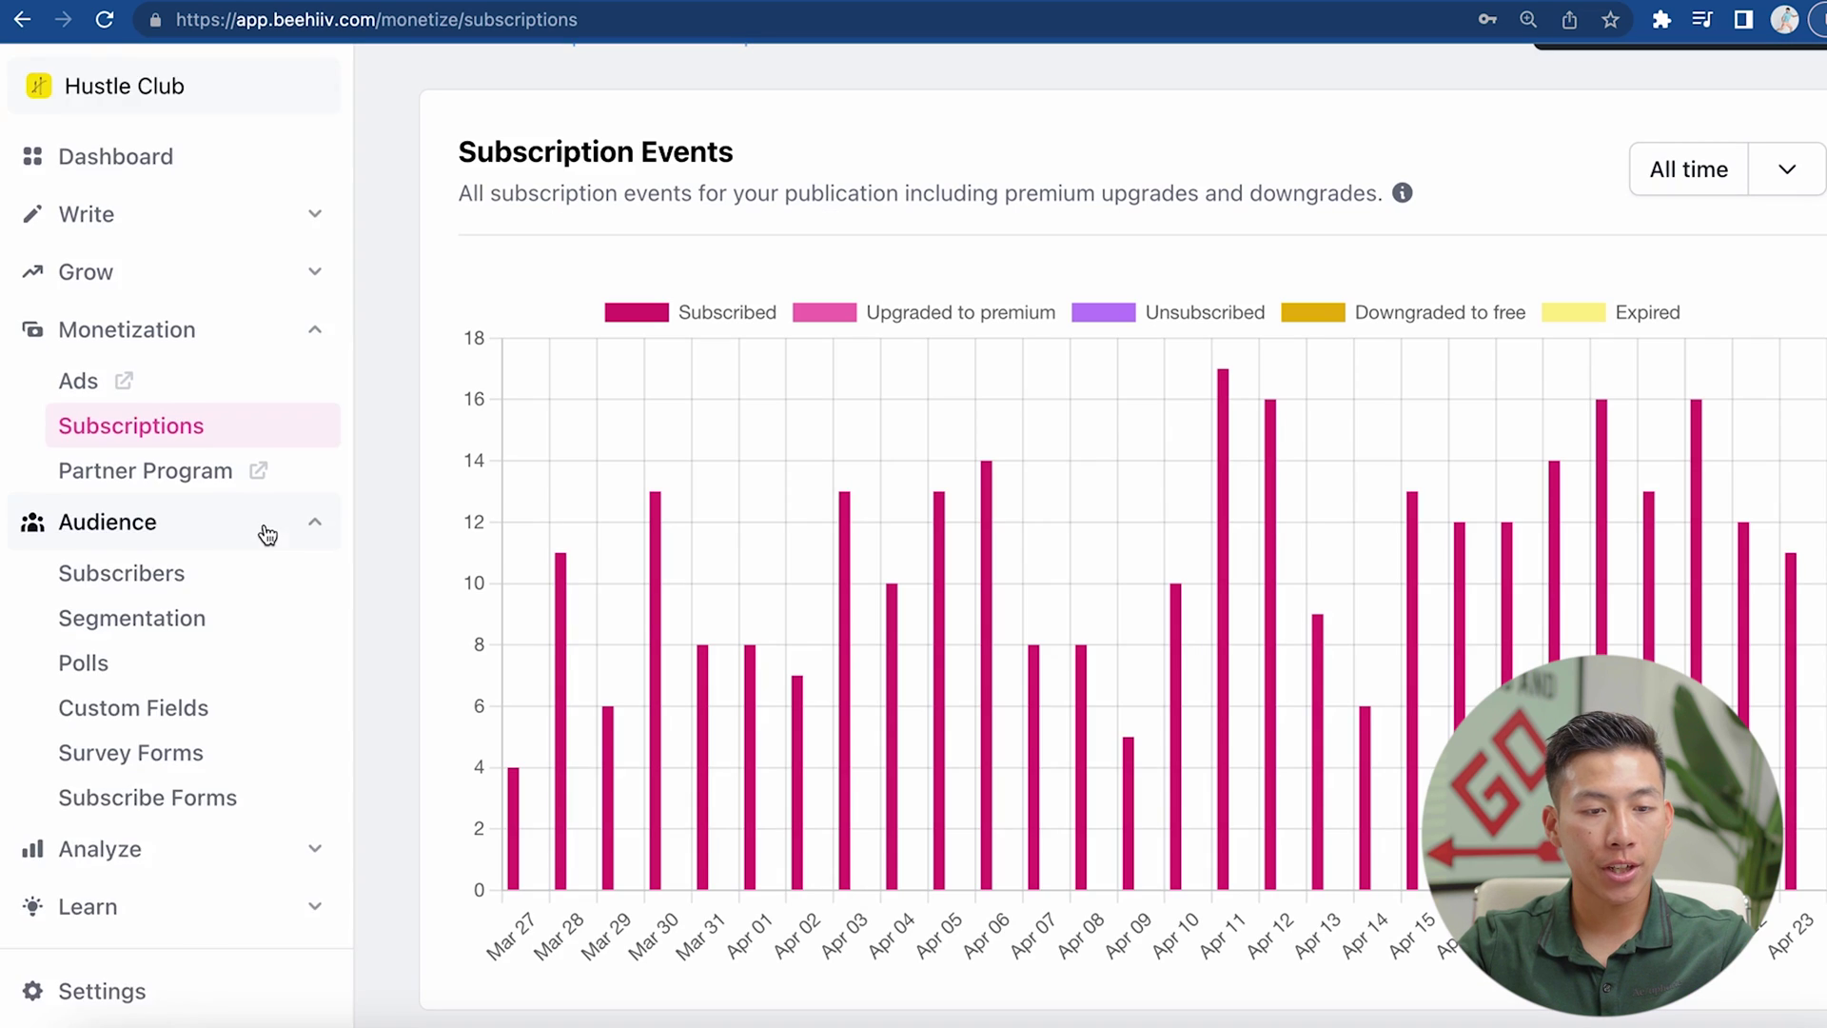
pyautogui.scroll(-2, 261, 530)
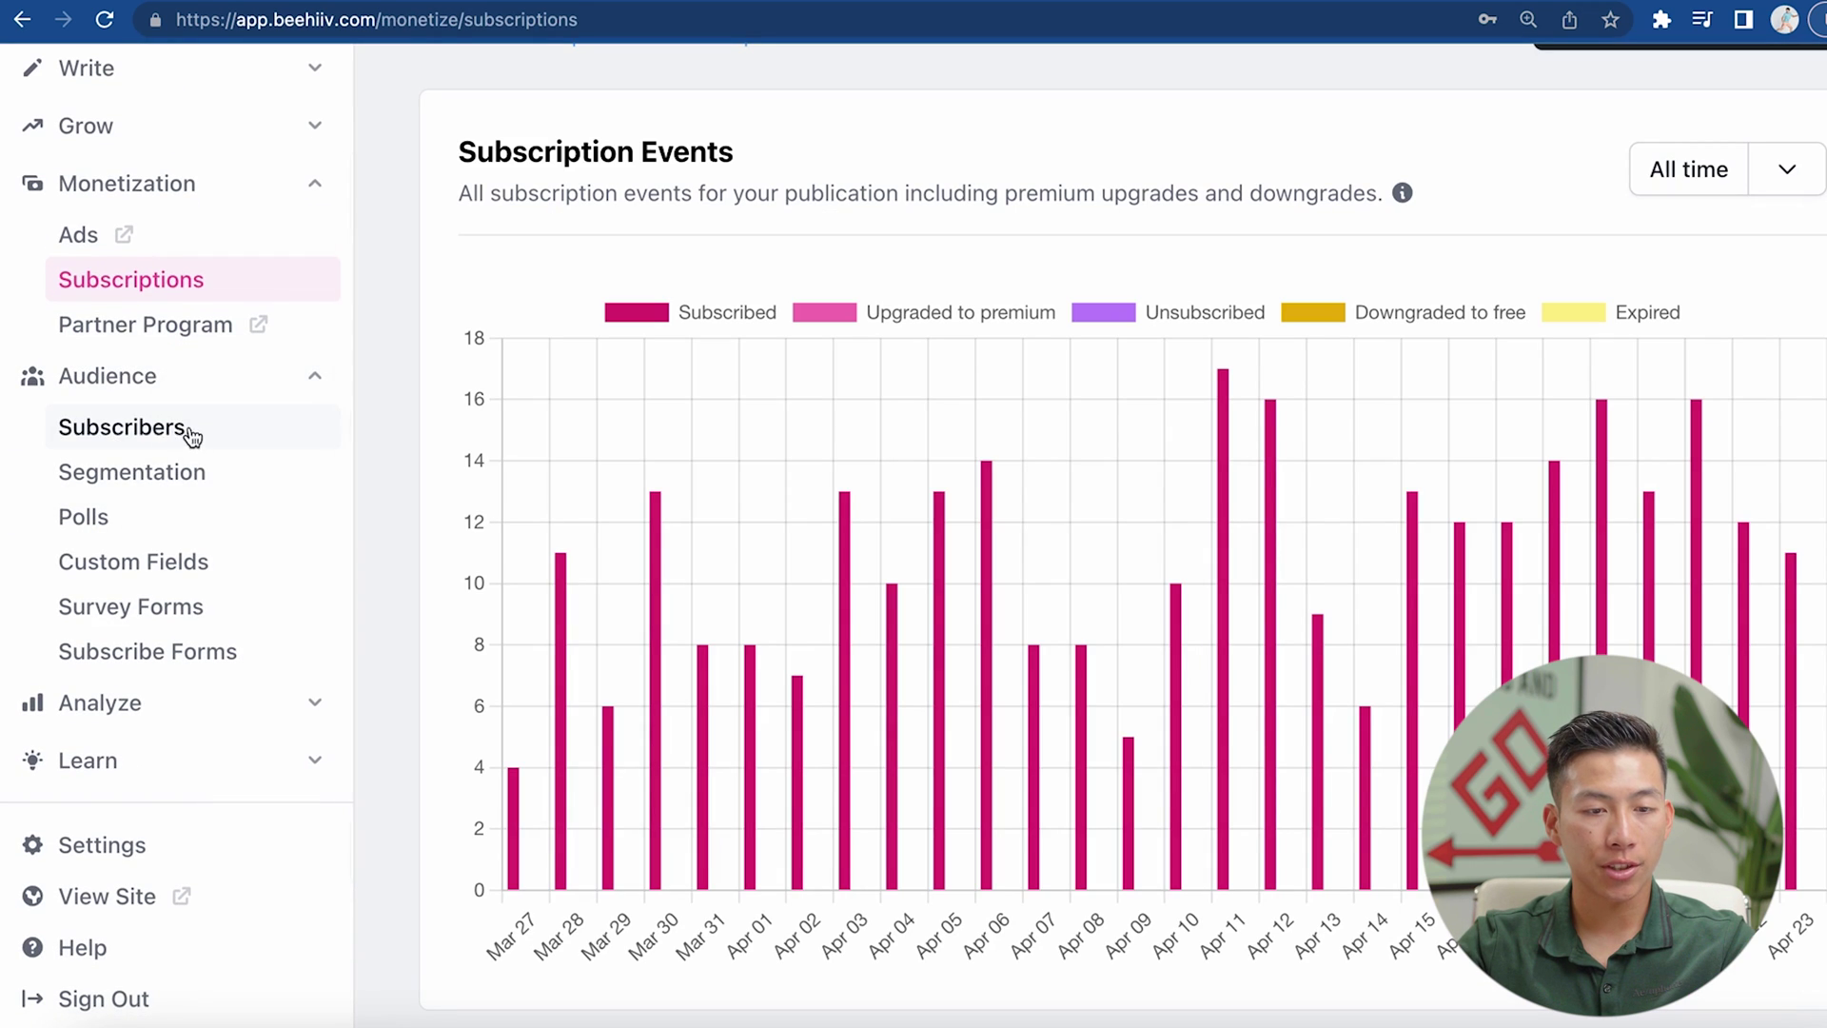
# - Step through the Audience pages: Subscribers, Segmentation, Custom Fields, and the empty Survey Forms
pyautogui.click(148, 440)
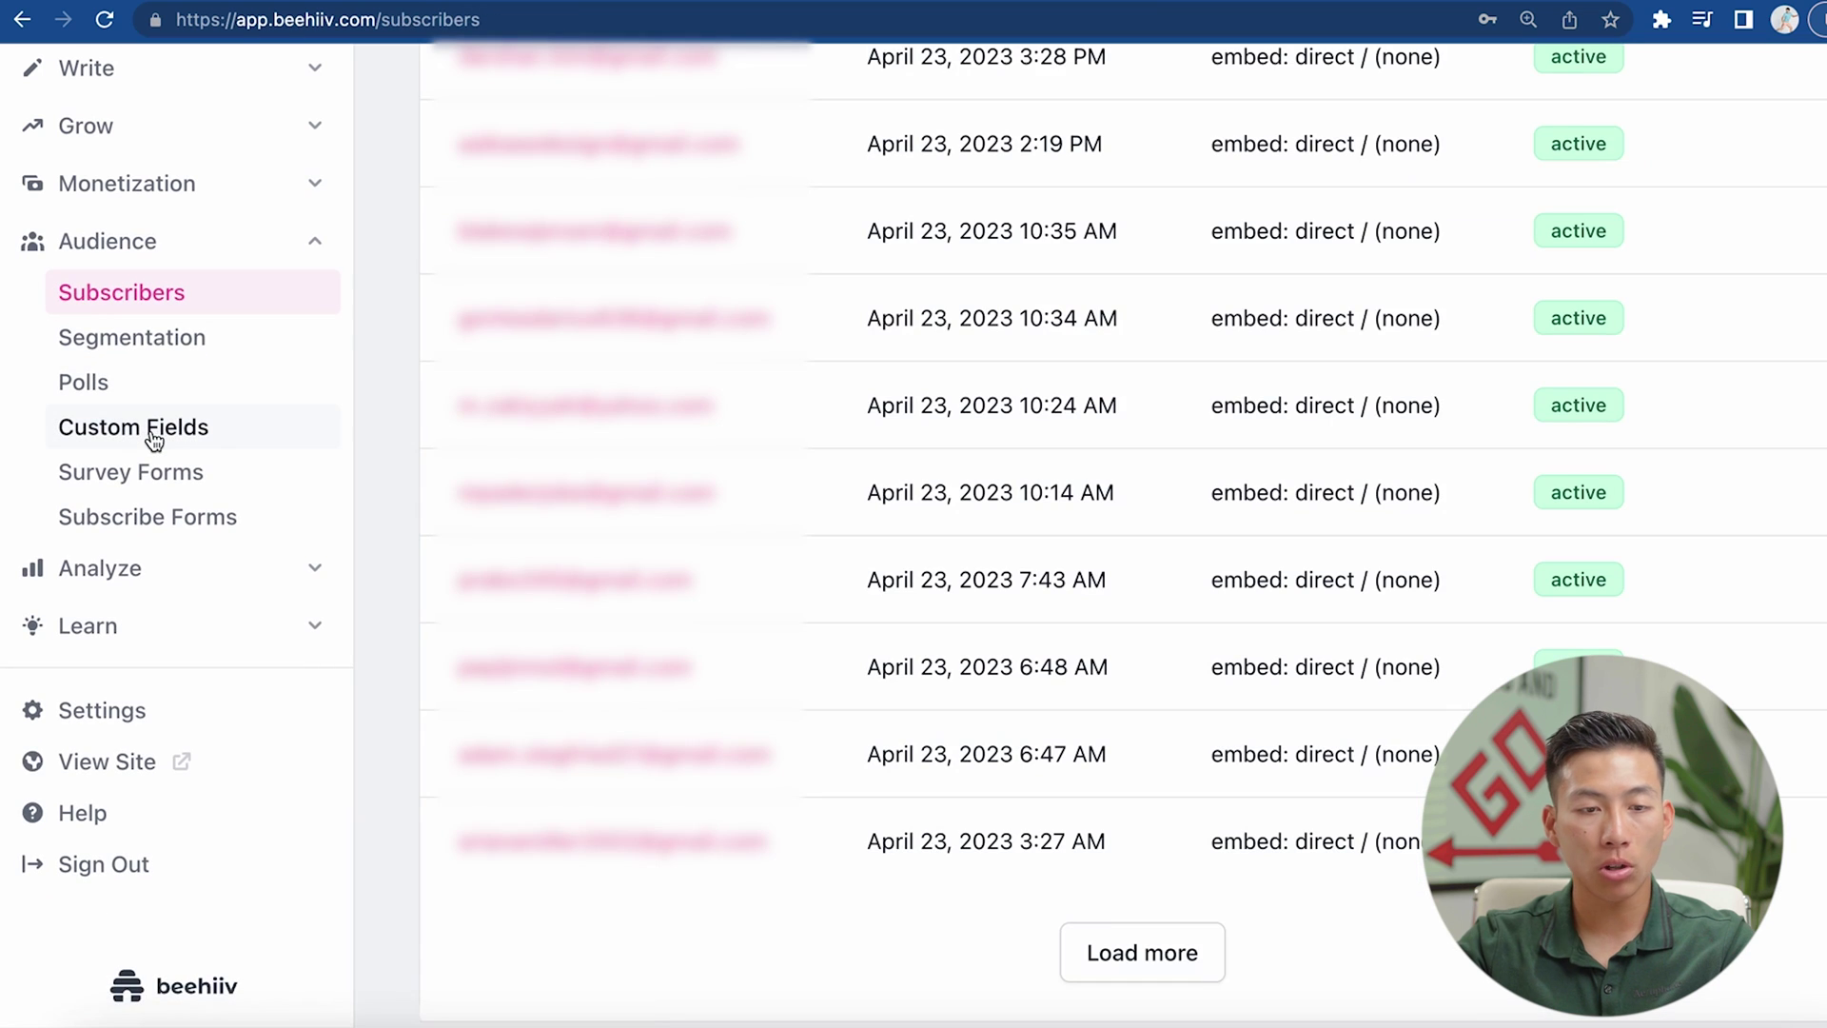
pyautogui.scroll(5, 620, 487)
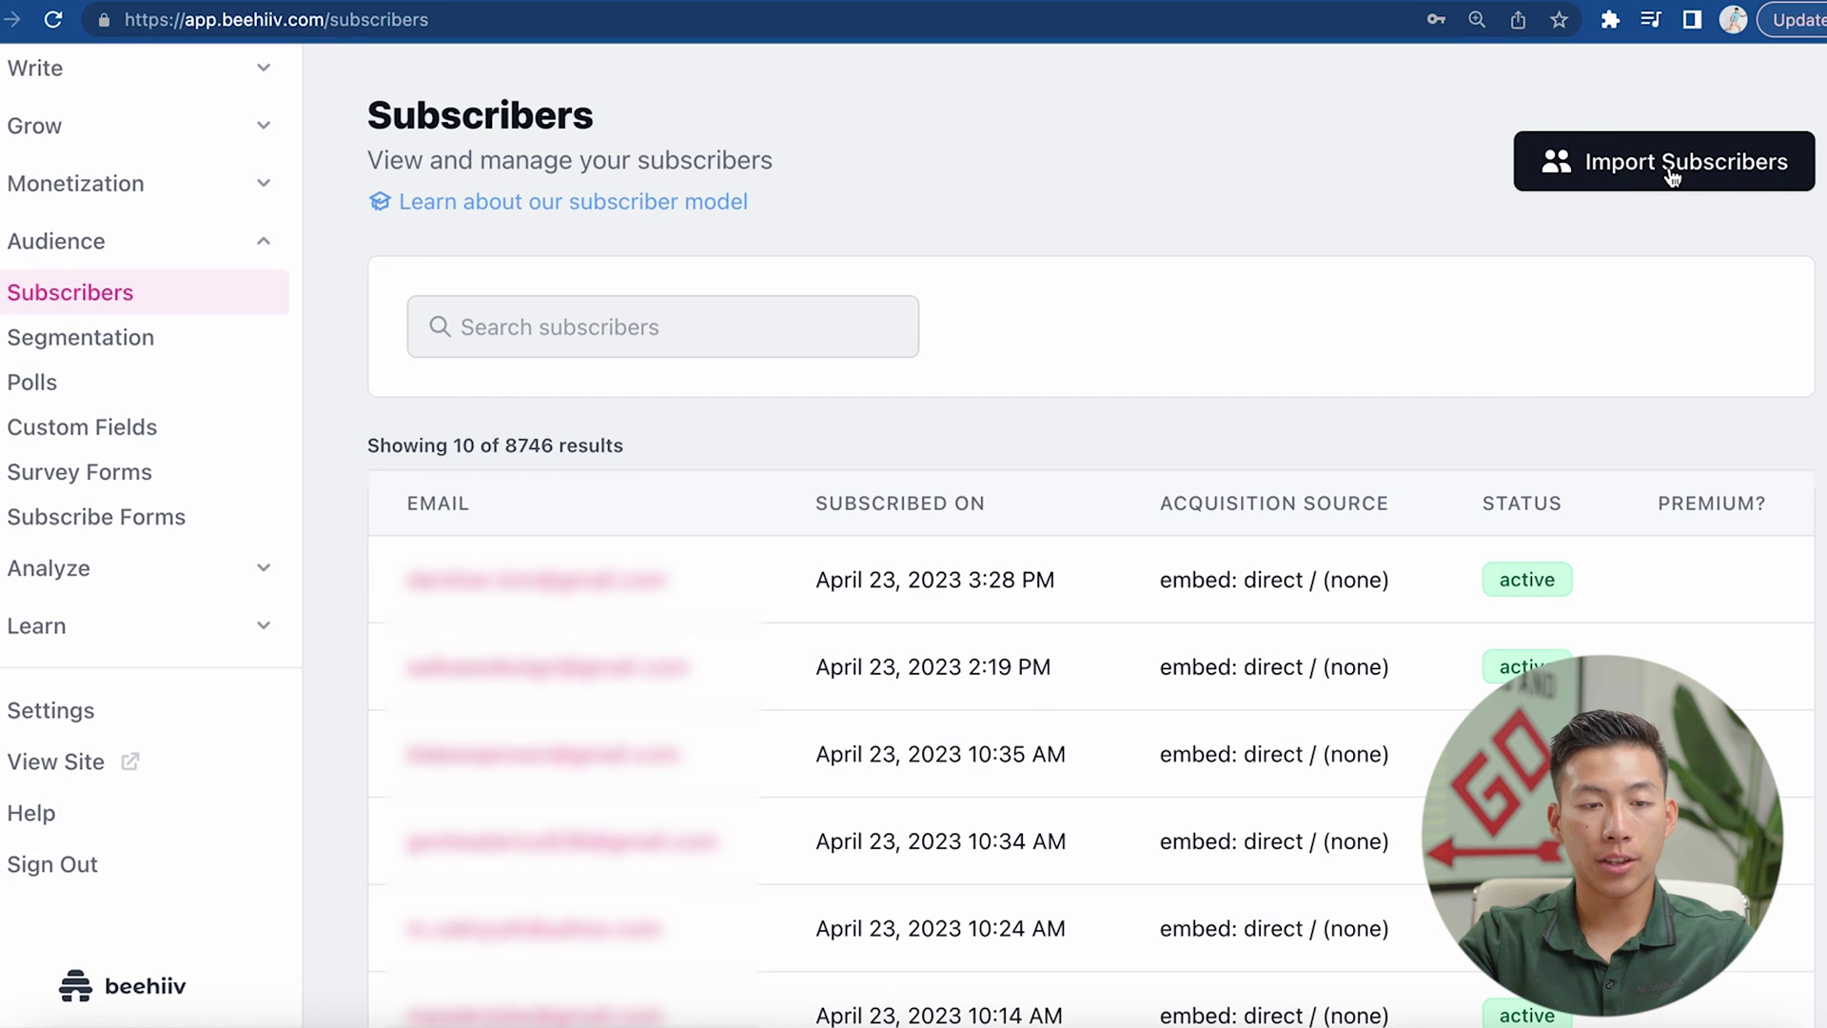
pyautogui.click(103, 340)
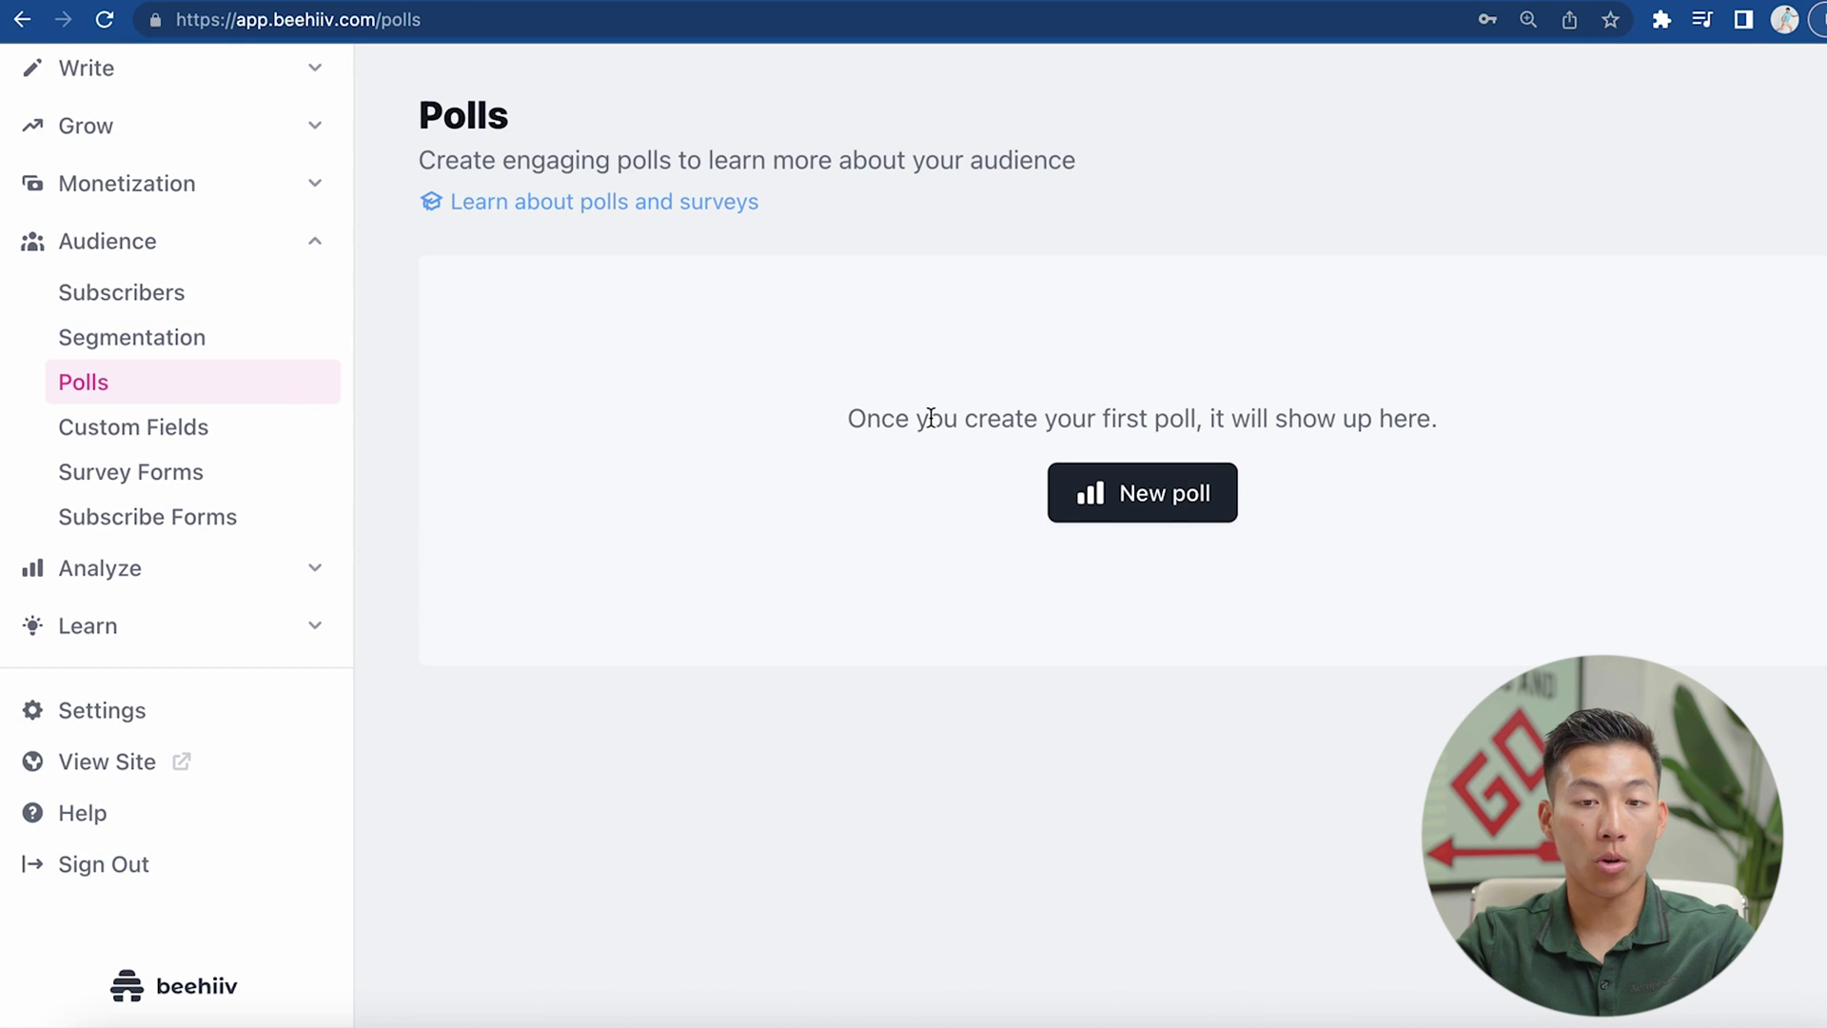
pyautogui.click(245, 429)
pyautogui.click(225, 480)
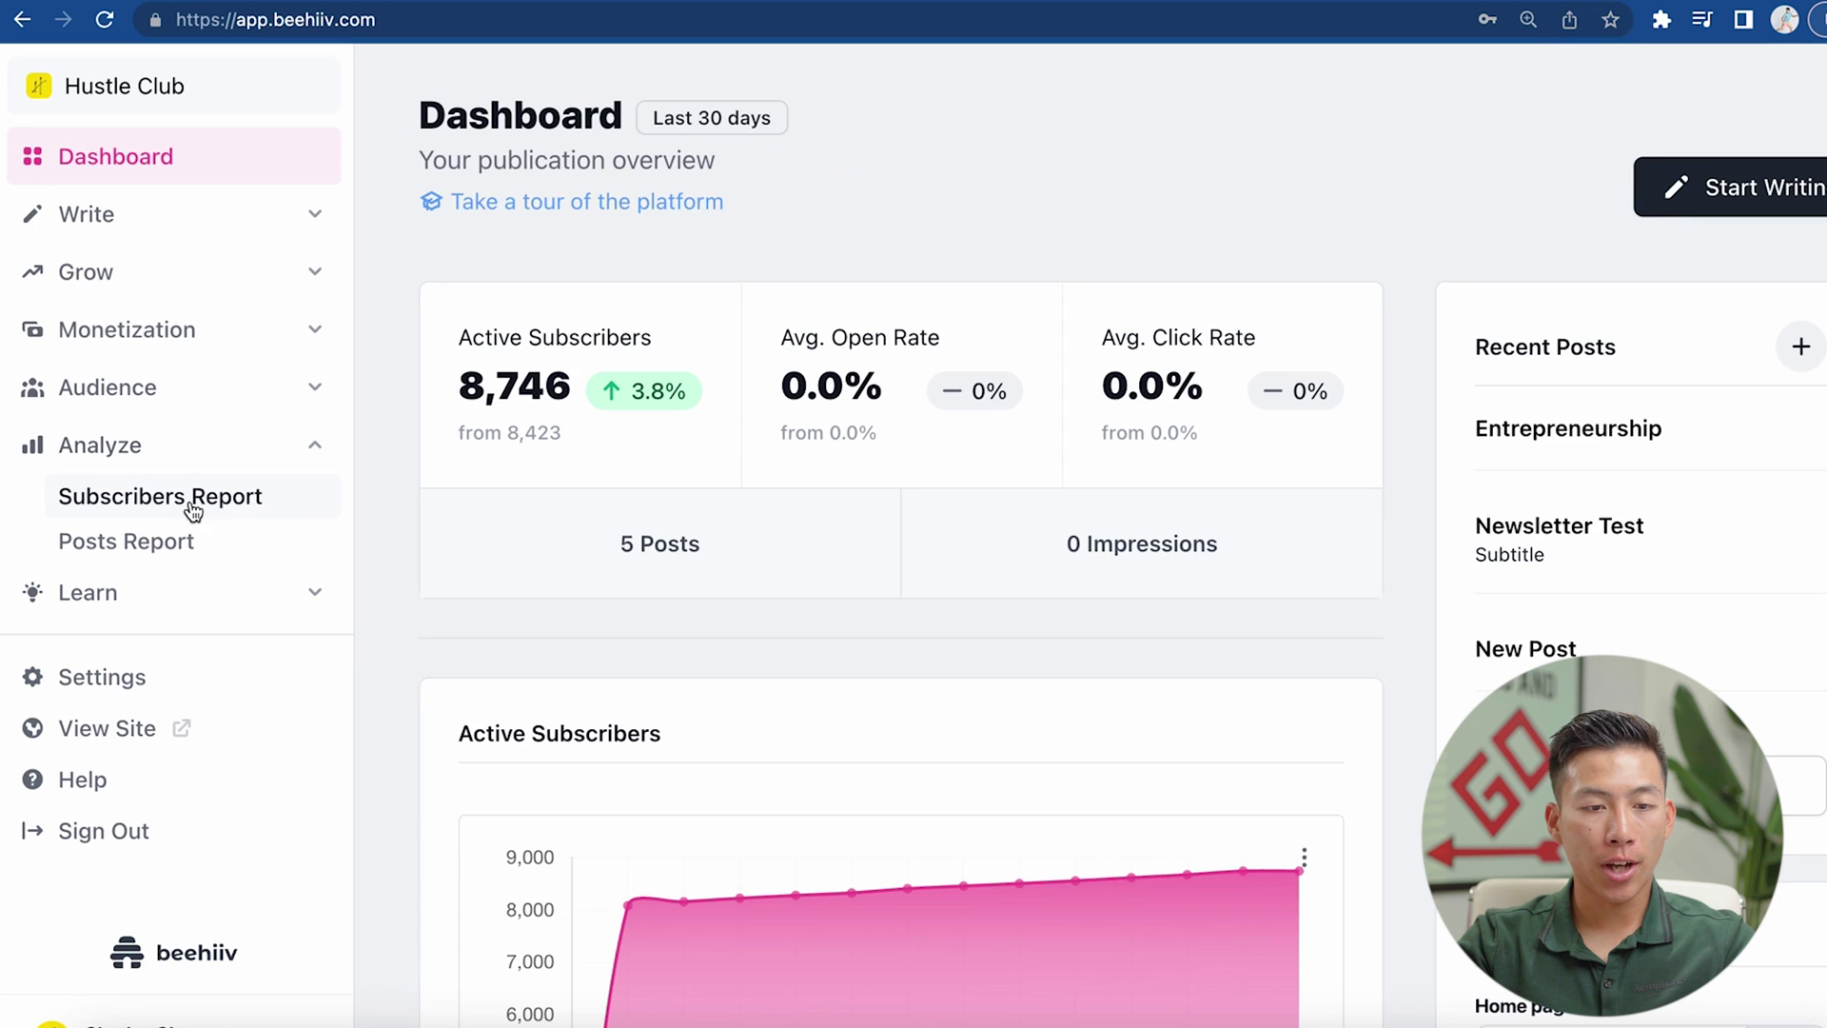
# - Review the Subscribers Report's 343-subscriber total, then open the Settings Profile page
pyautogui.click(207, 507)
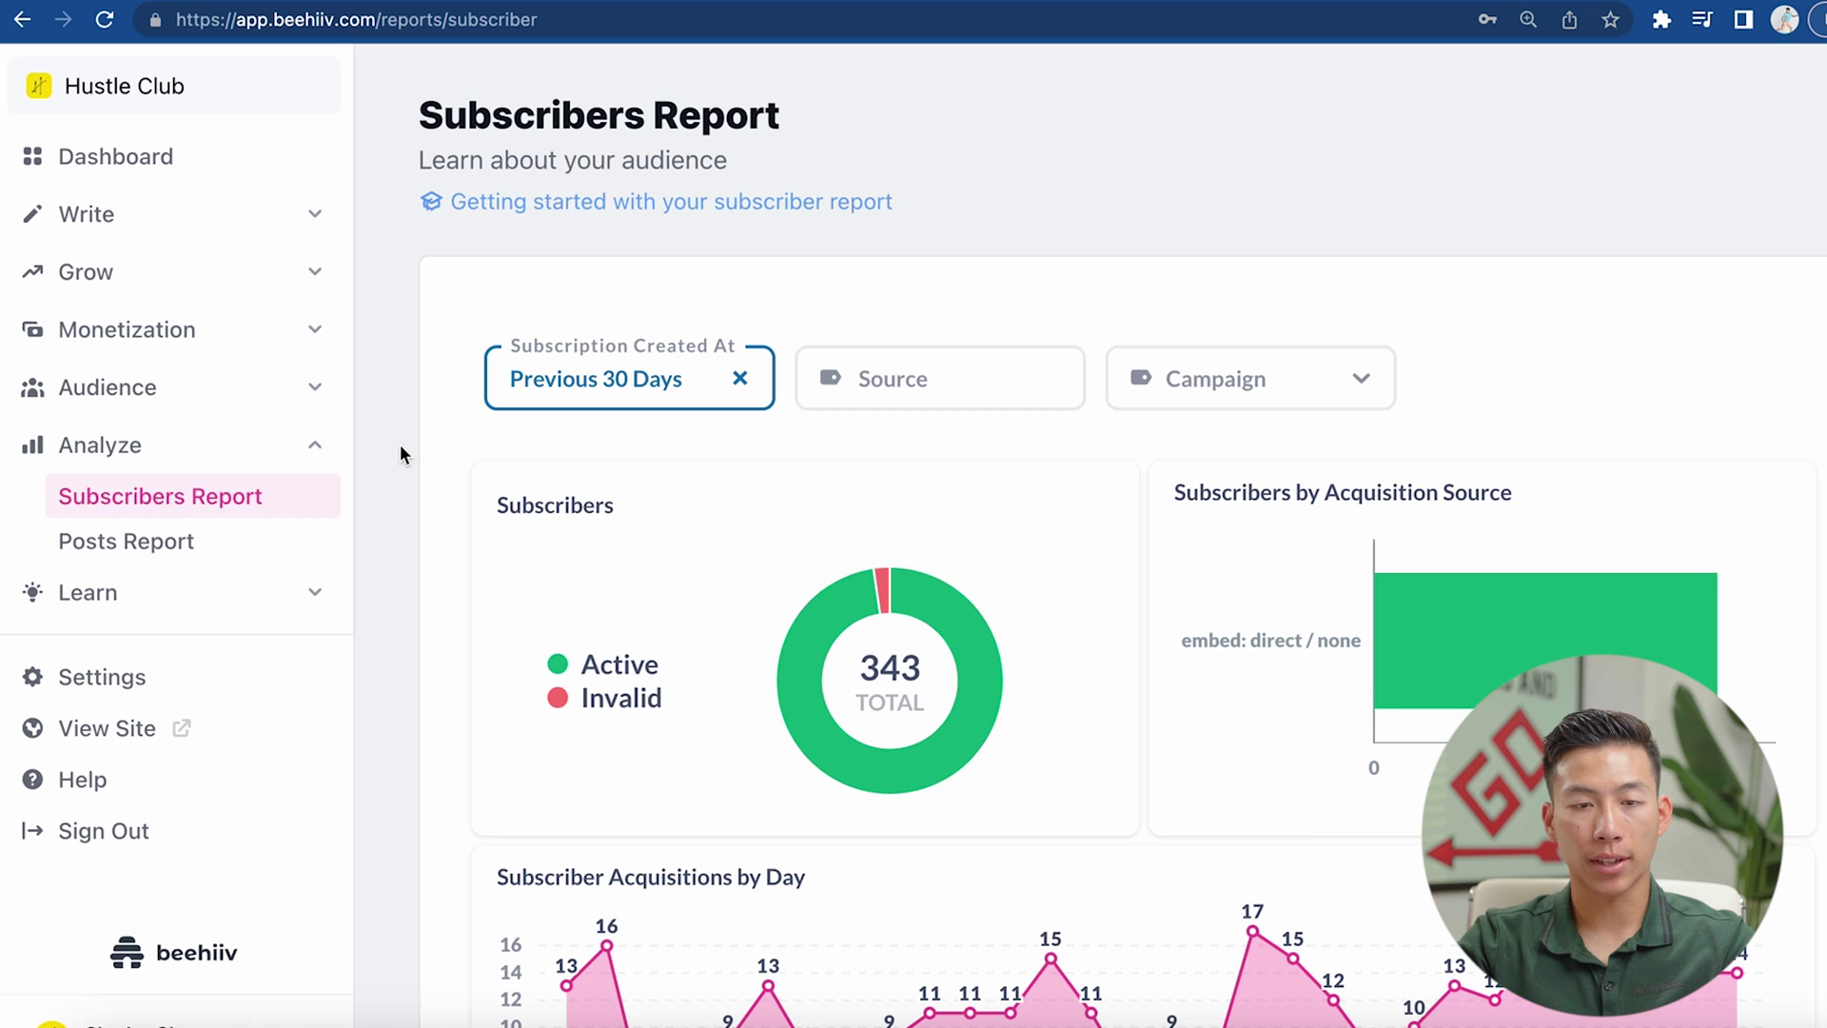
pyautogui.scroll(-3, 400, 455)
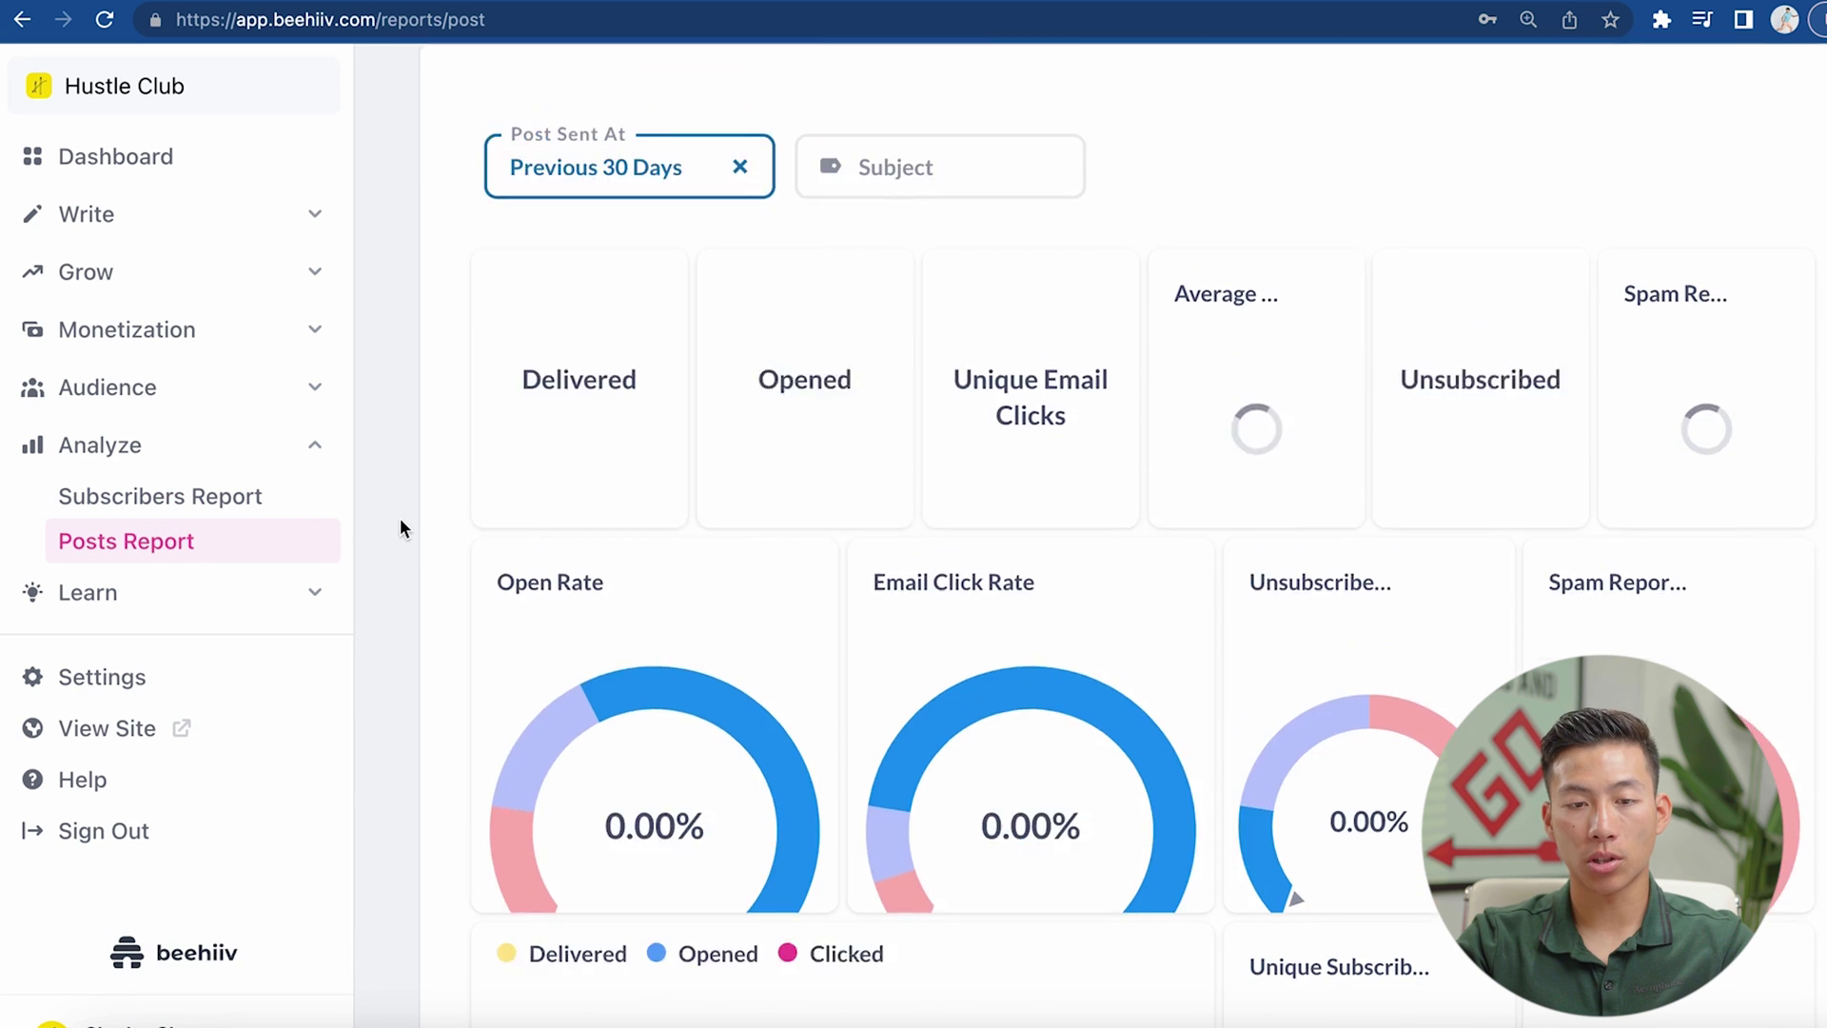
pyautogui.click(102, 680)
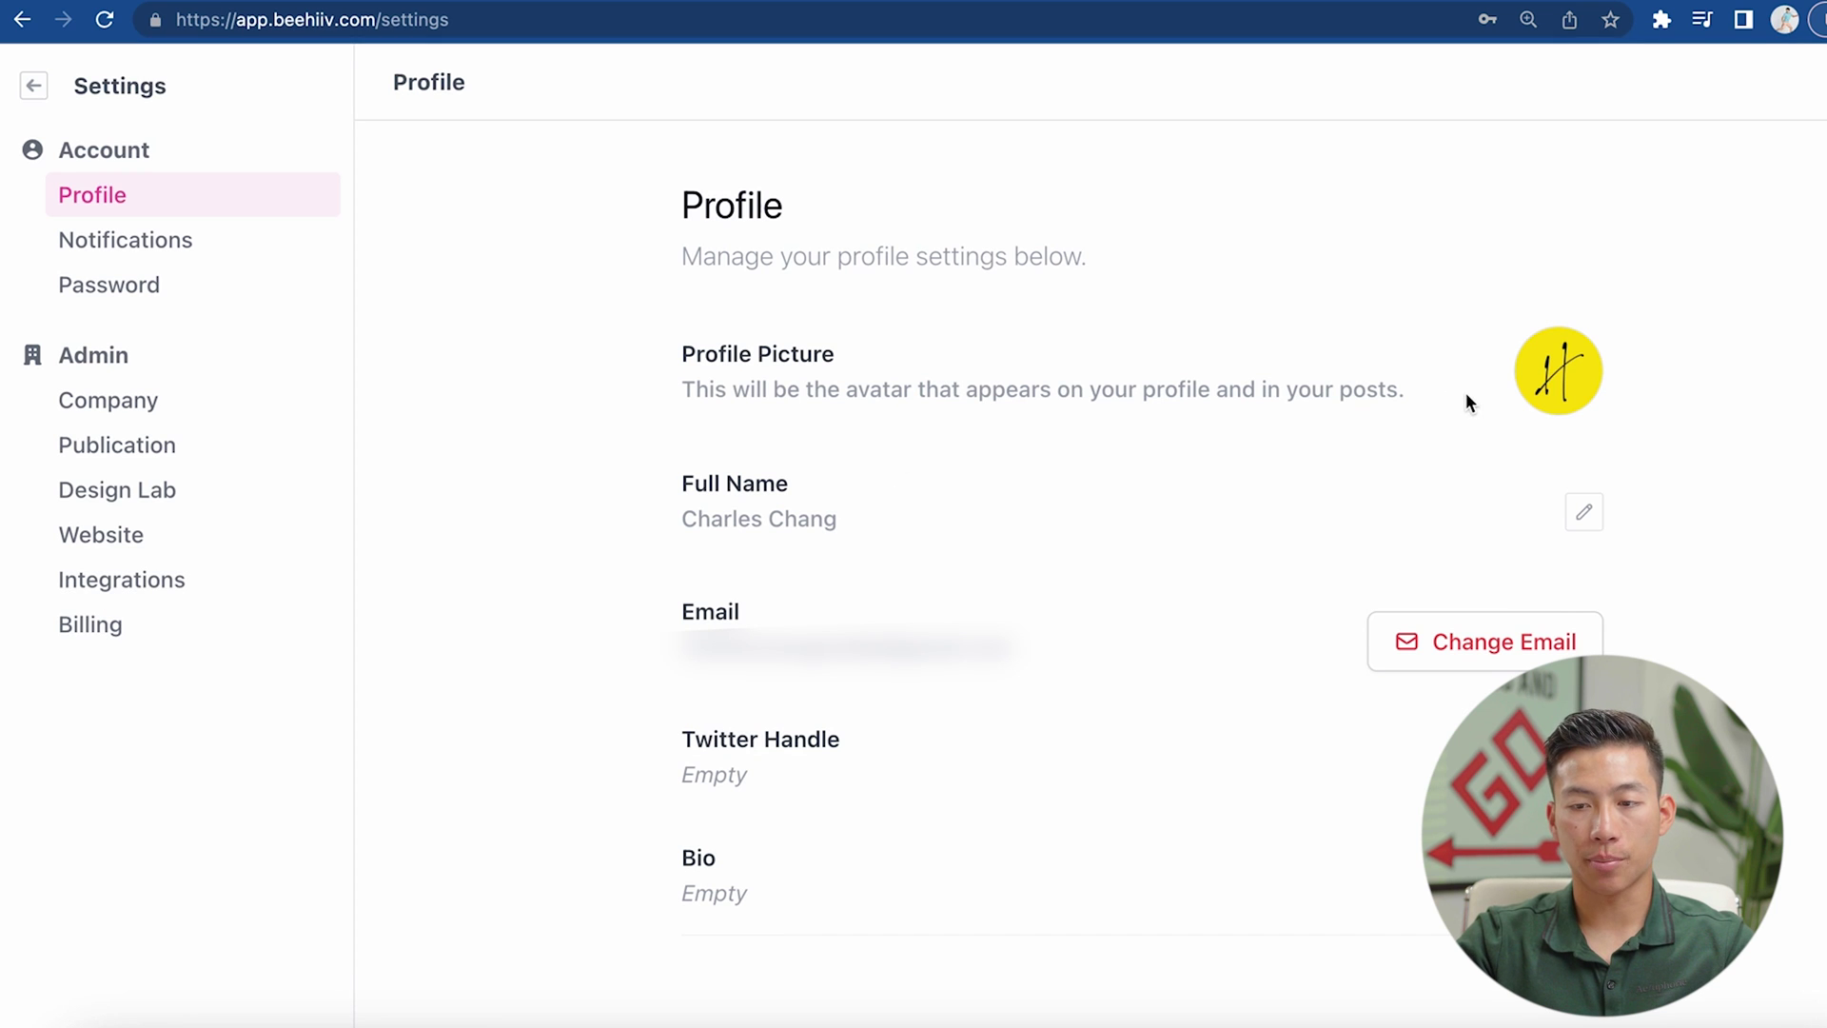
# - Open the Publication settings under Admin and scroll through its General tab
pyautogui.scroll(-1, 946, 505)
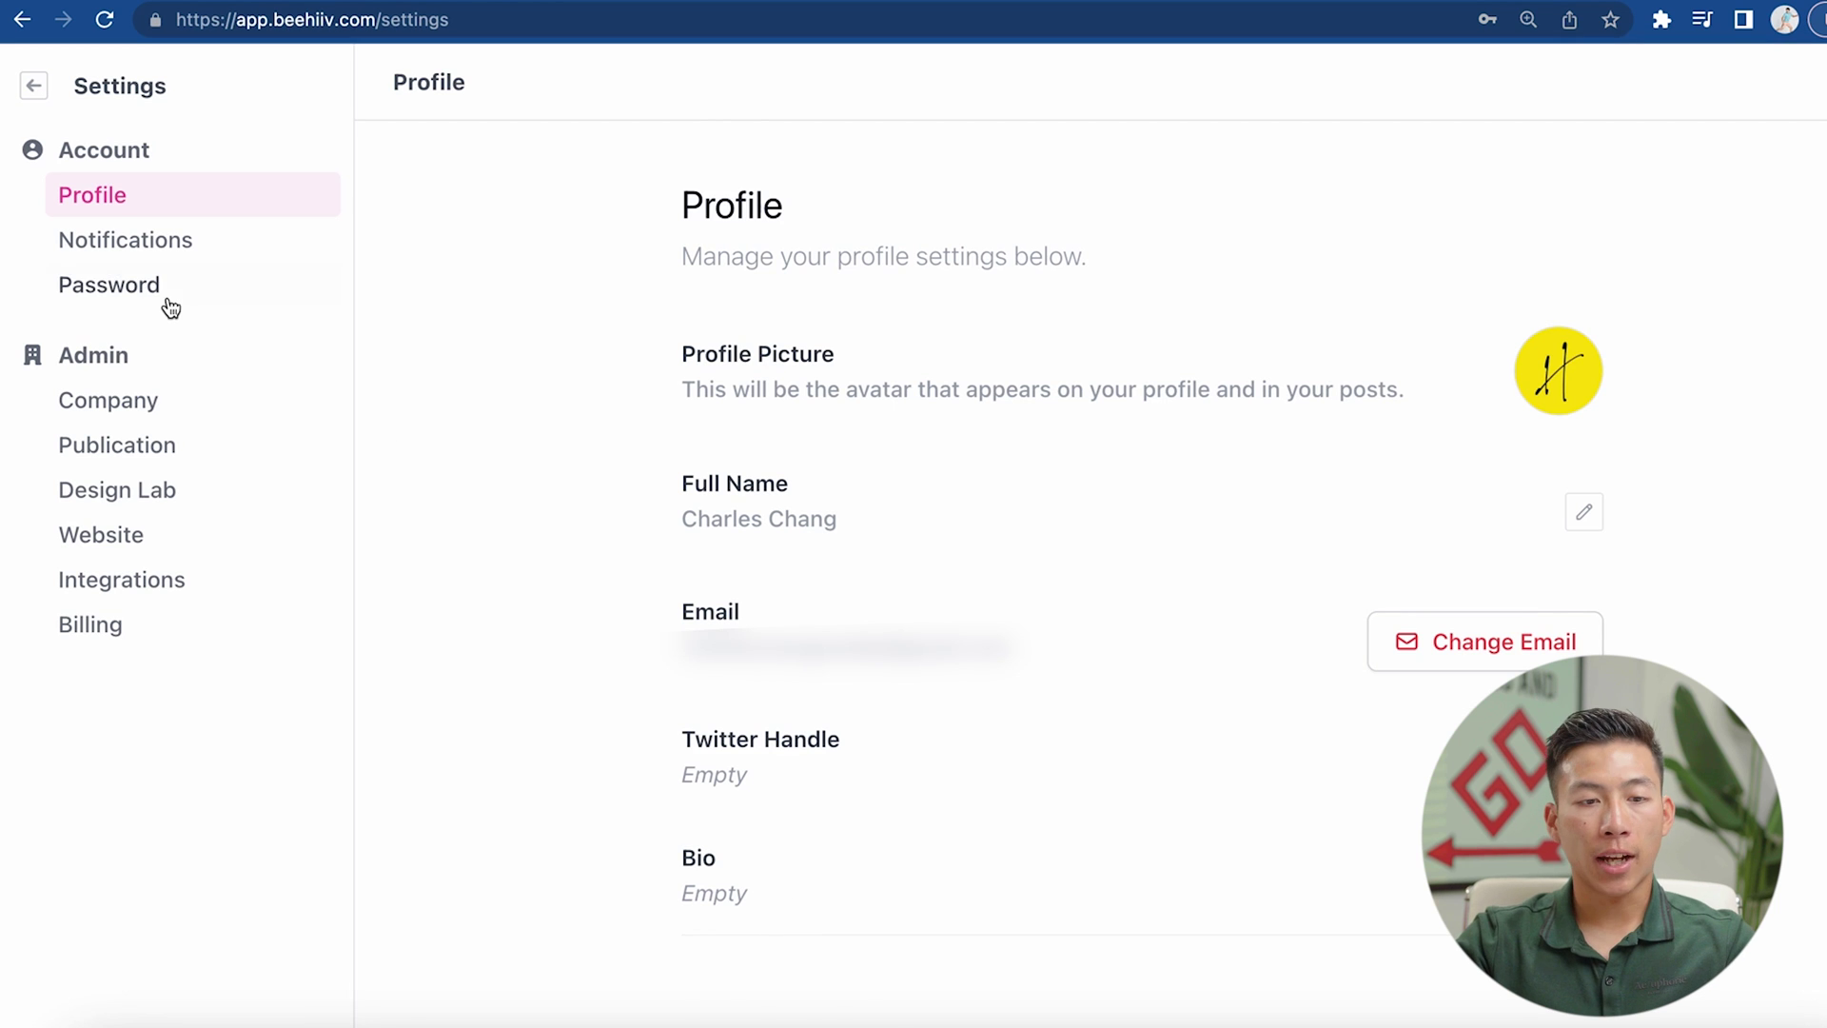
pyautogui.click(195, 461)
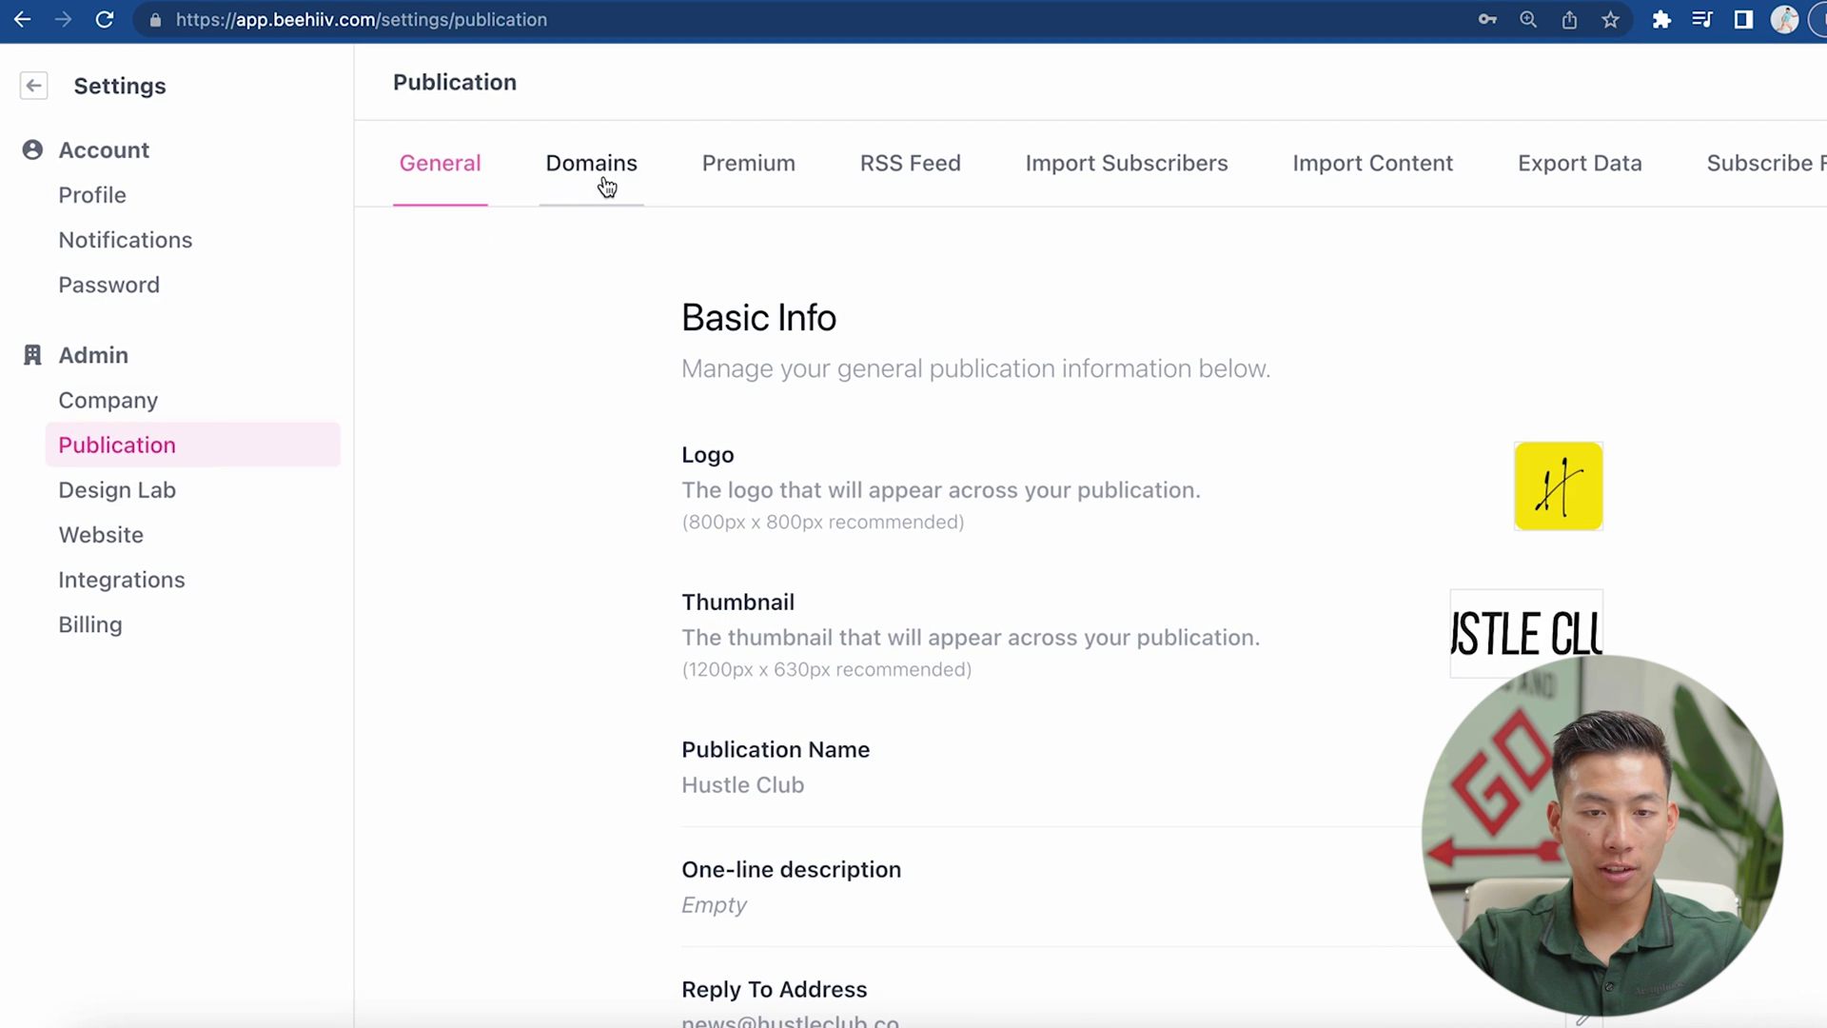
pyautogui.scroll(-4, 644, 483)
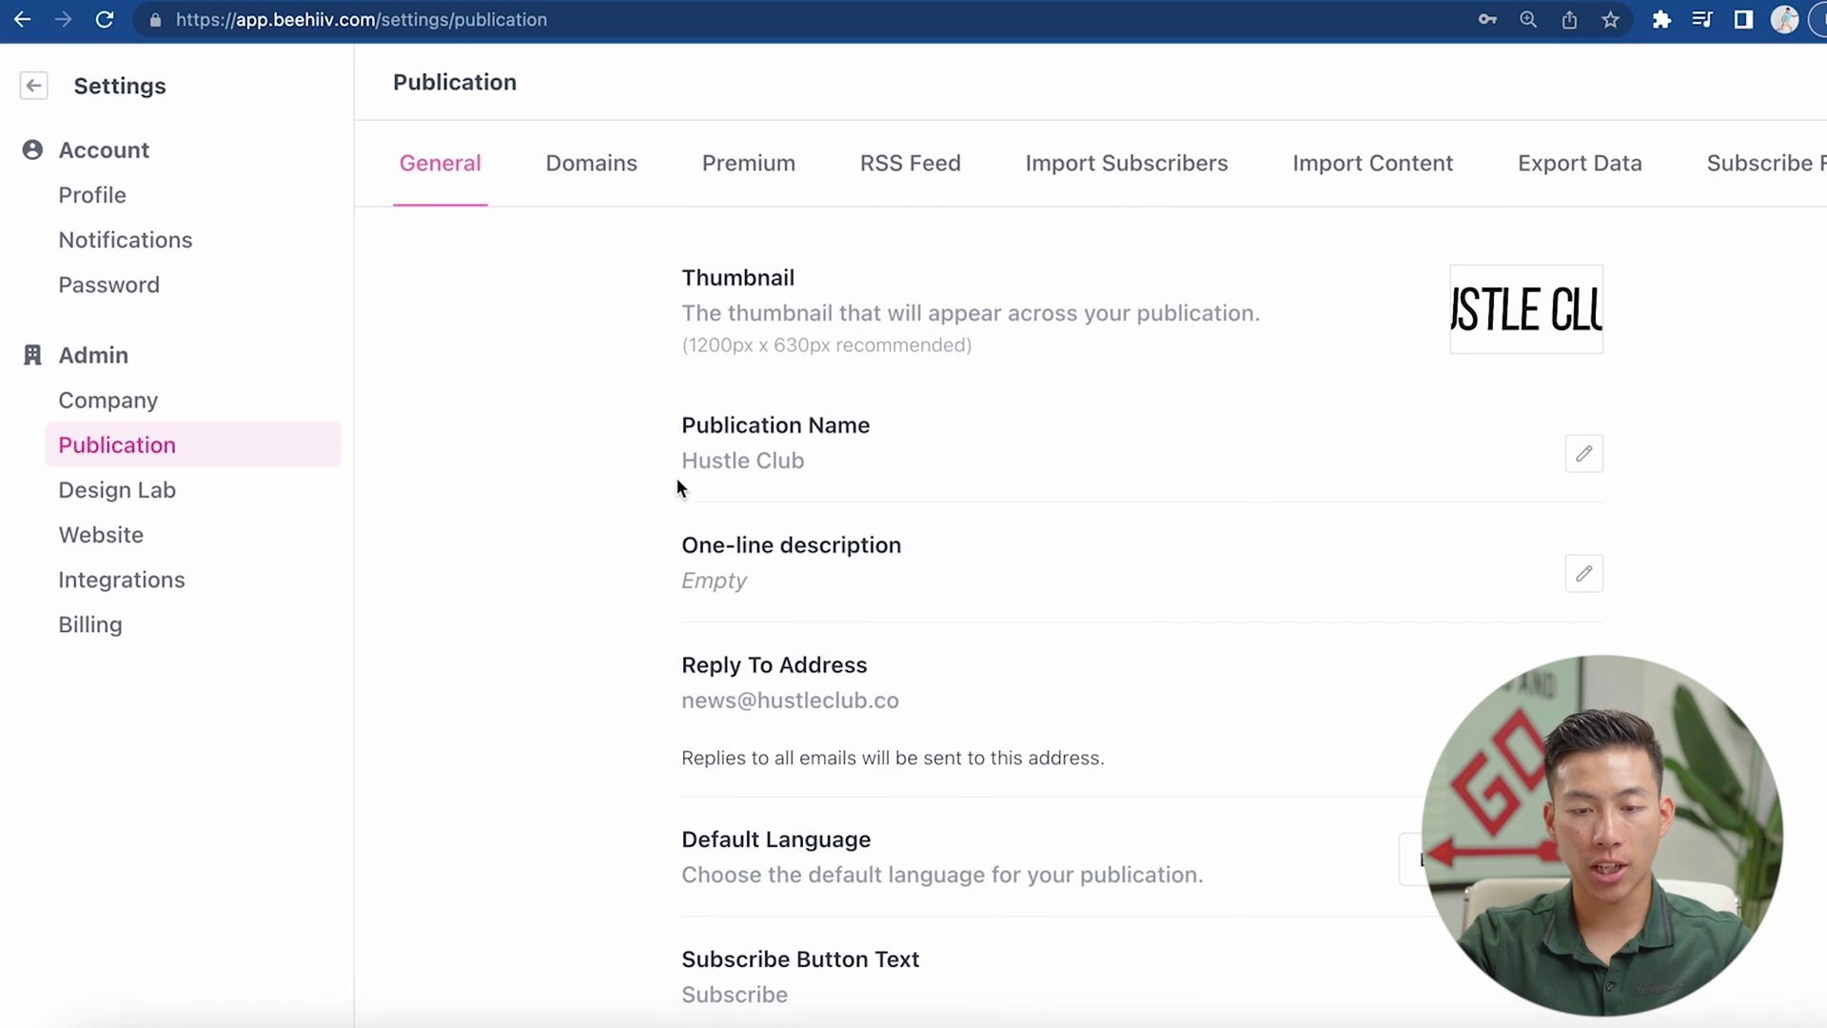
pyautogui.scroll(-12, 677, 481)
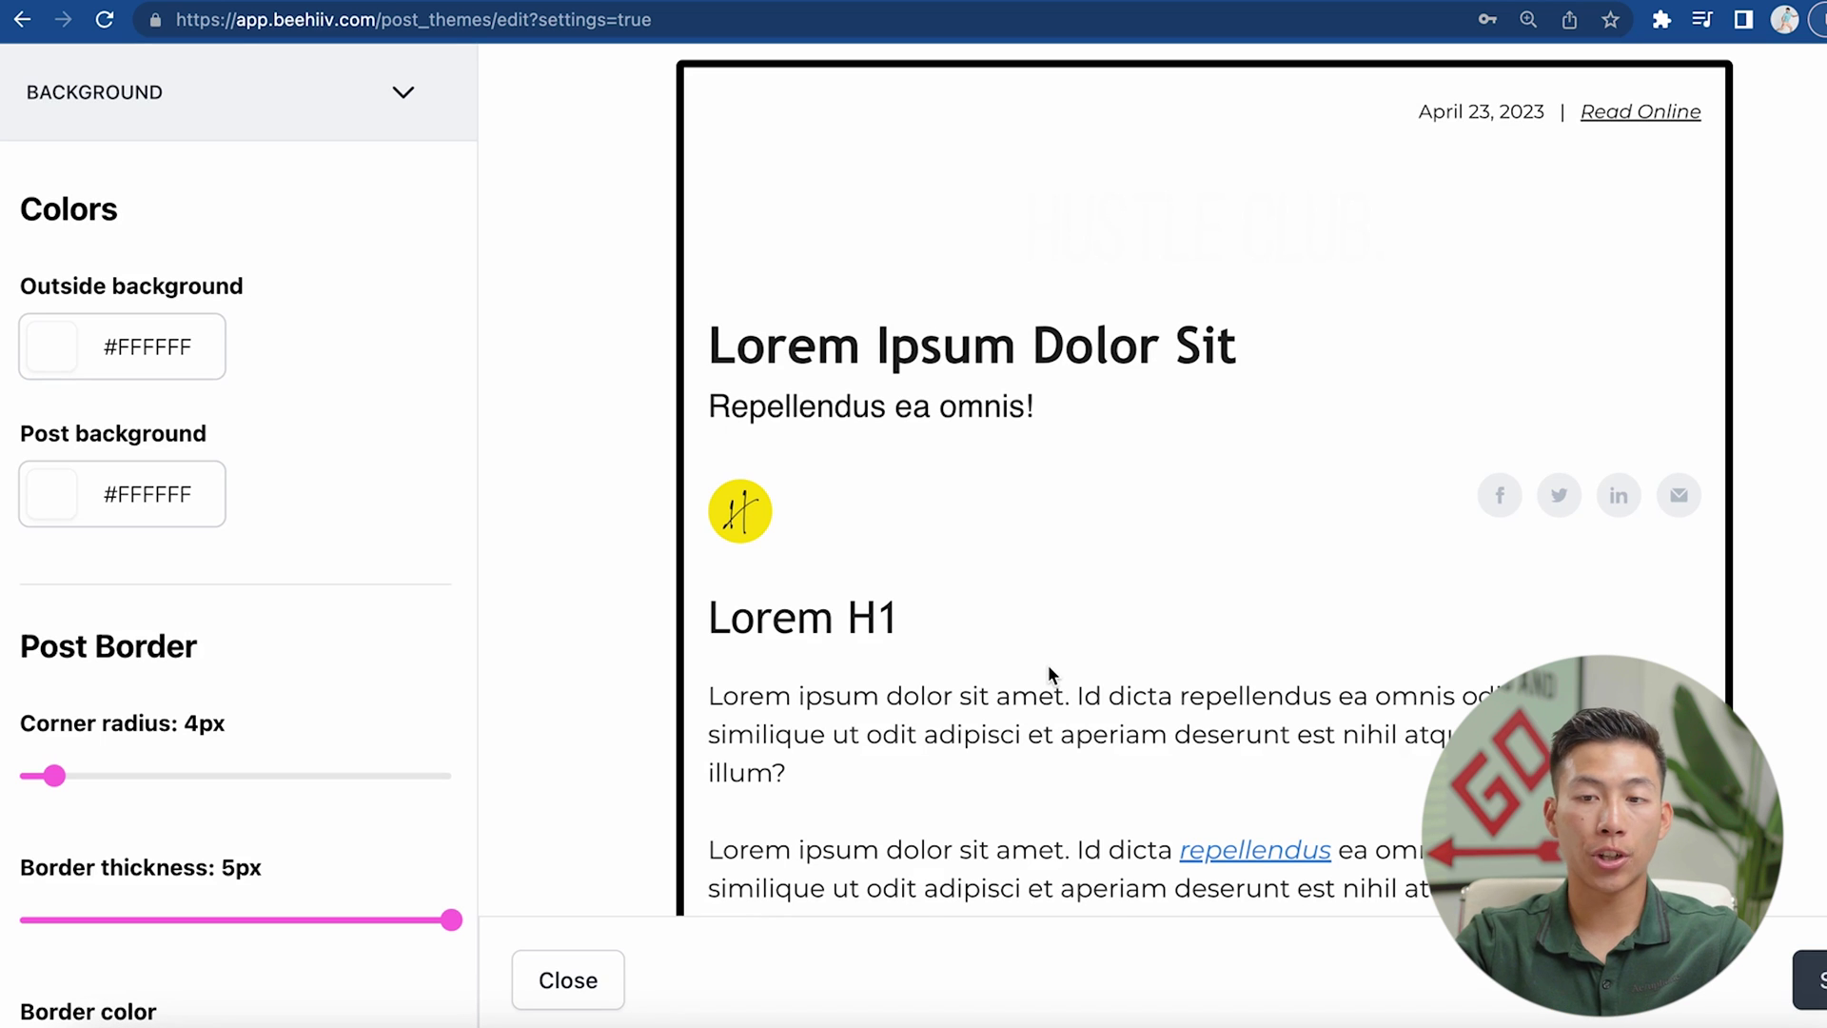
pyautogui.scroll(-12, 1048, 664)
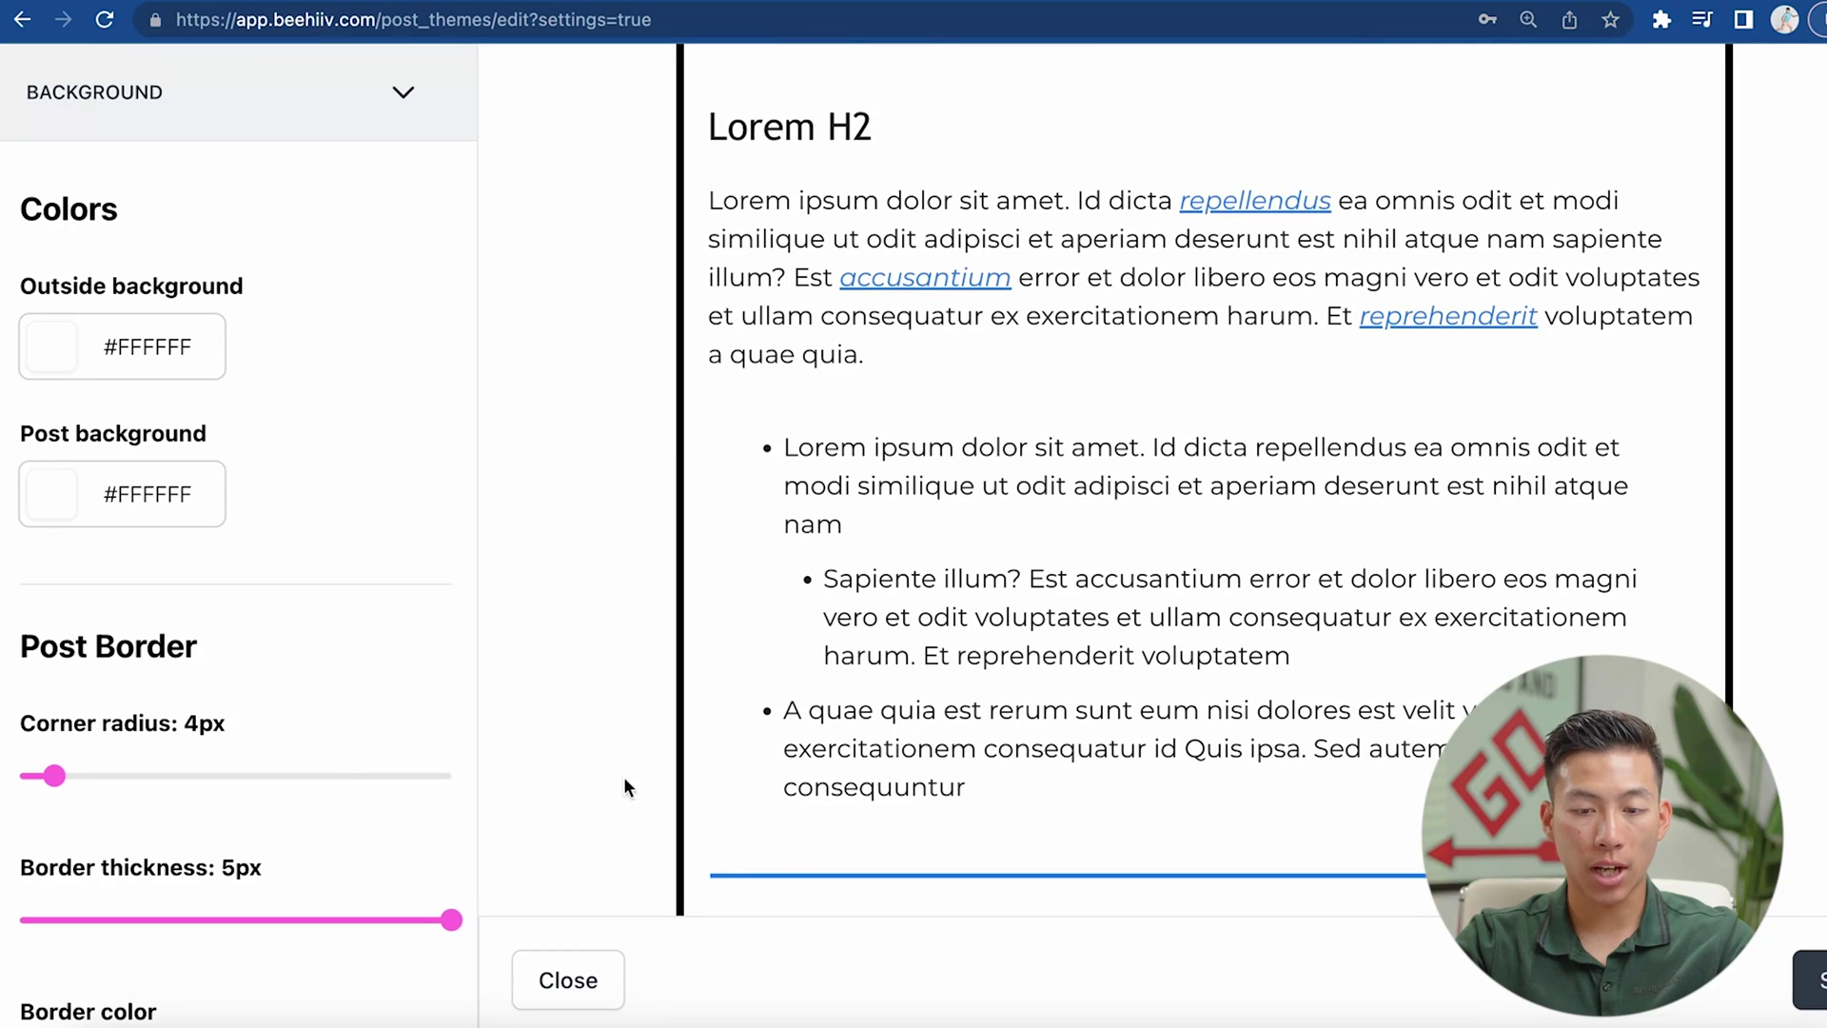